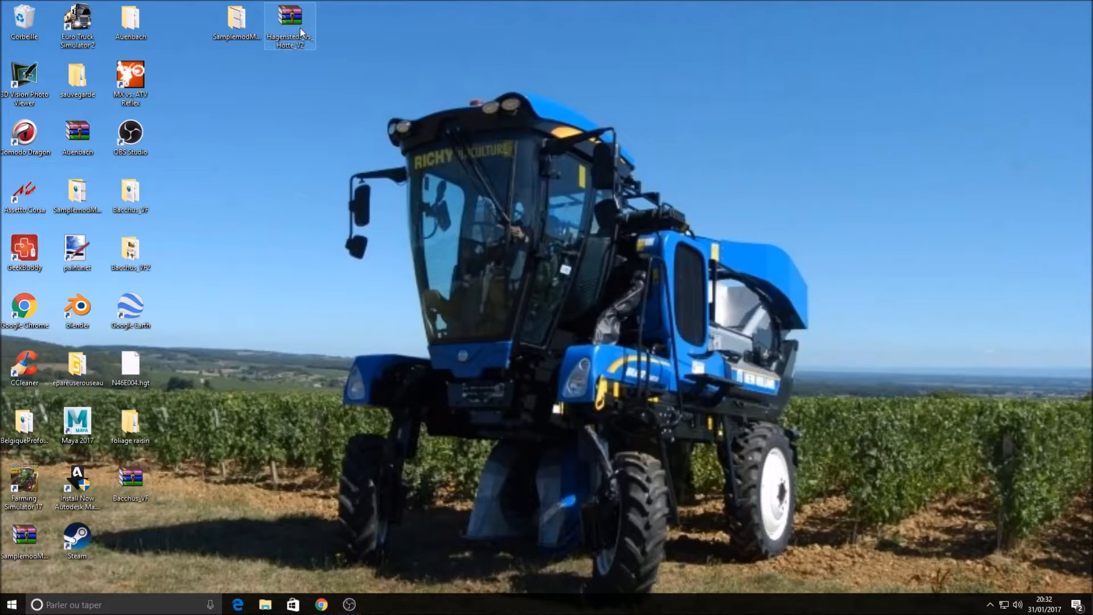
Extract the Hagenstedt_vs_Hotte_V2 archive on the desktop into a folder of the same name.
mouse_move(299, 29)
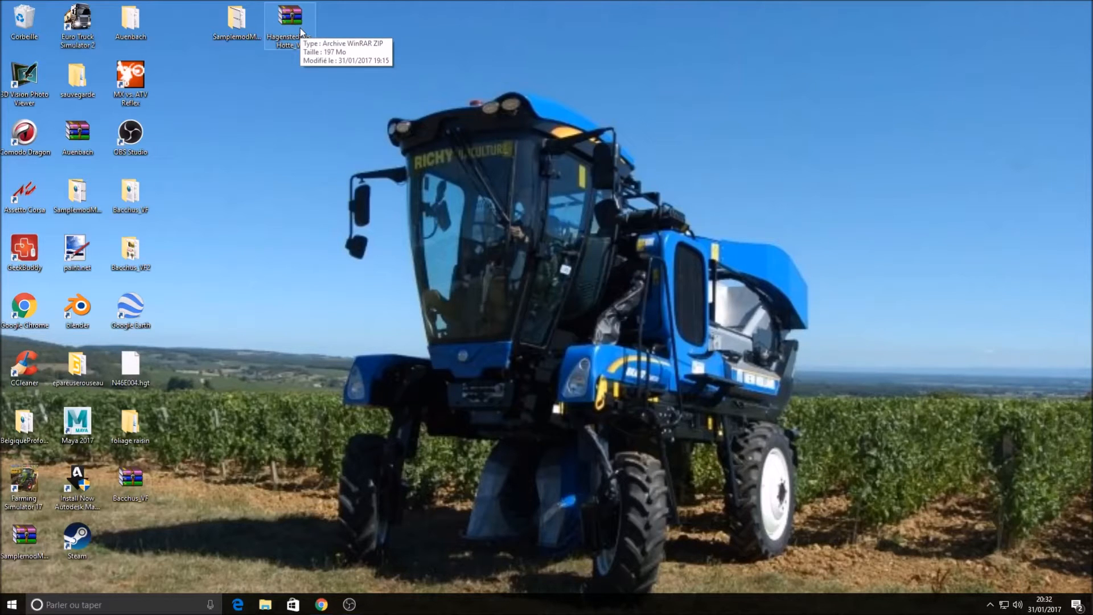
left_click(288, 23)
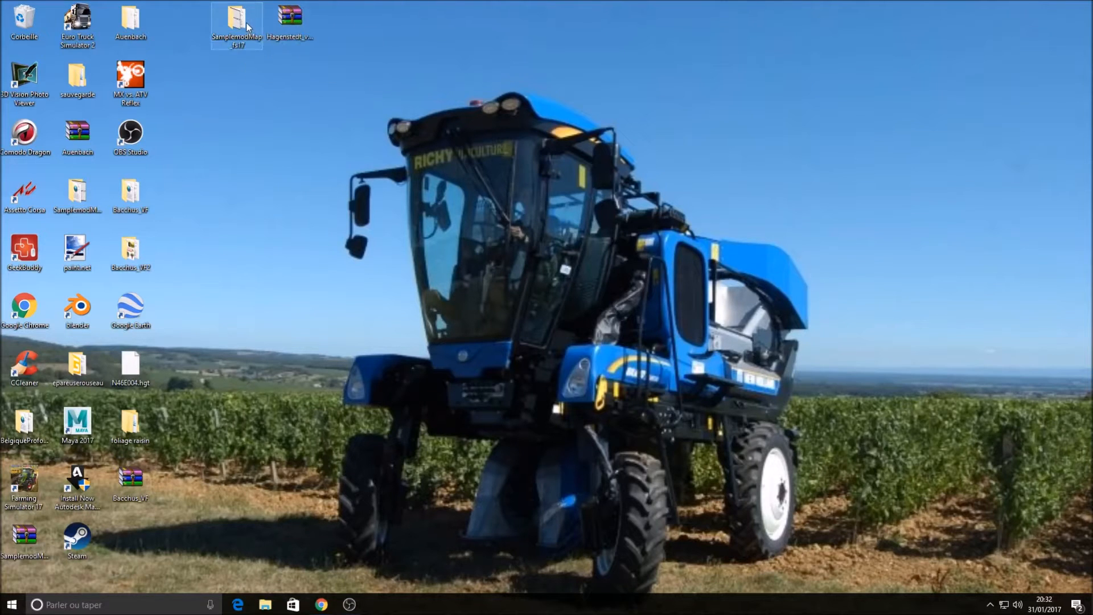
mouse_move(292, 23)
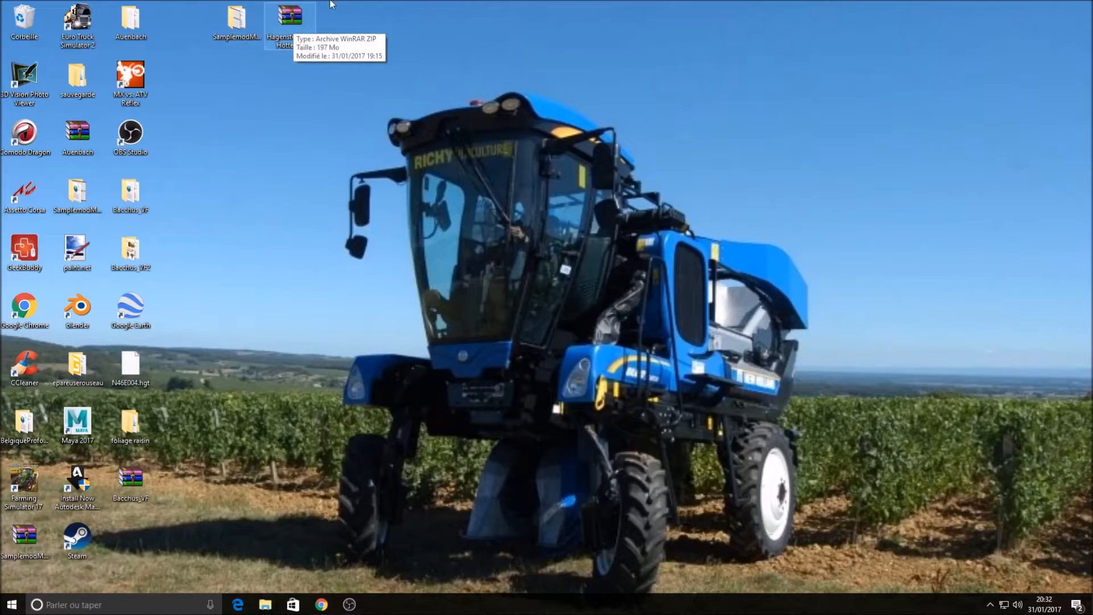
right_click(294, 21)
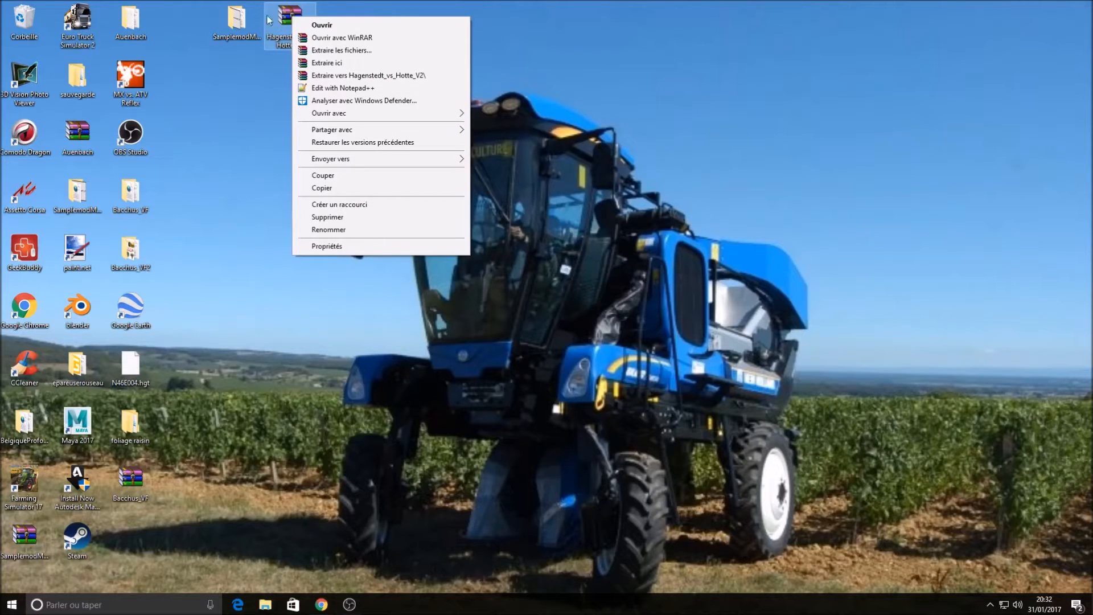
left_click(377, 76)
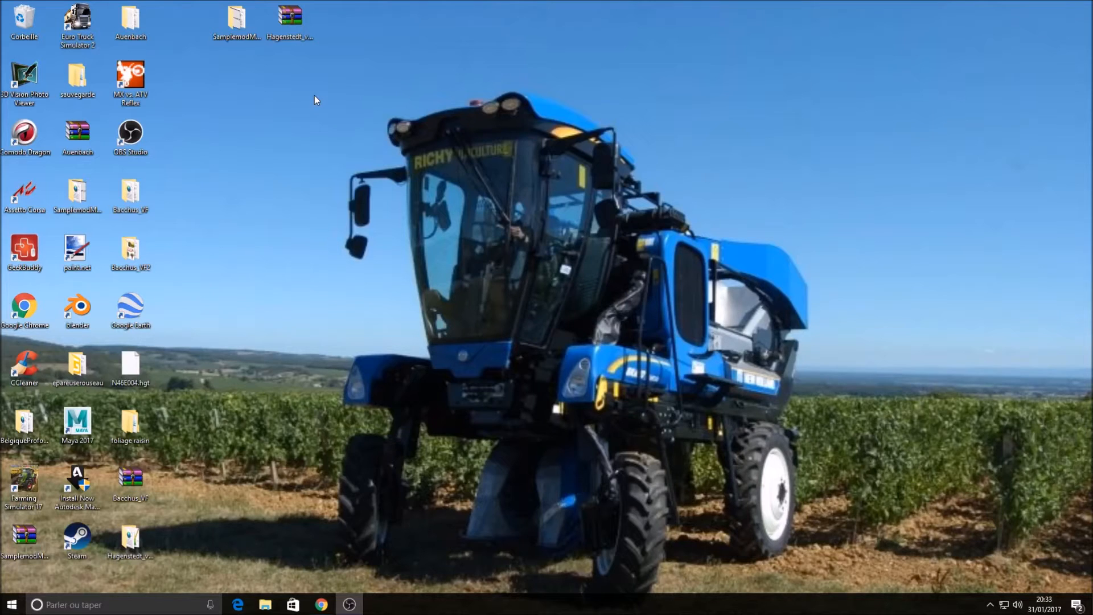
Open the Hagenstedt_vs_Hotte_V2 and SamplemodMap_fs17 folders in separate windows placed side by side.
mouse_move(130, 540)
left_mouse_down()
mouse_move(181, 530)
mouse_move(367, 117)
mouse_move(338, 43)
mouse_move(292, 91)
mouse_move(145, 552)
left_mouse_up()
left_click_drag(218, 23, 432, 25)
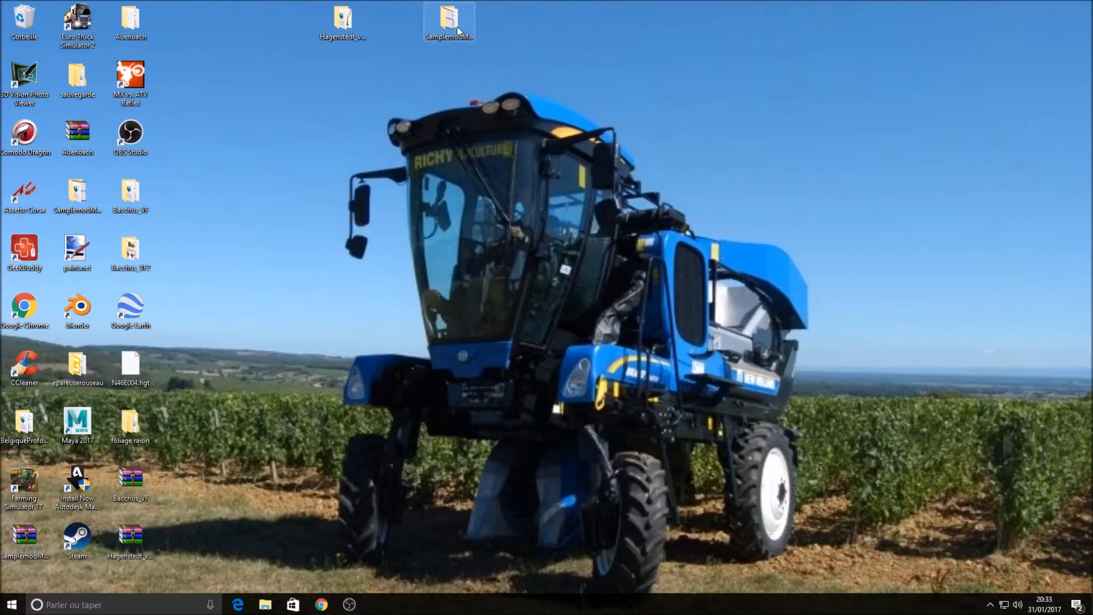
double_click(457, 27)
left_click_drag(746, 41, 813, 22)
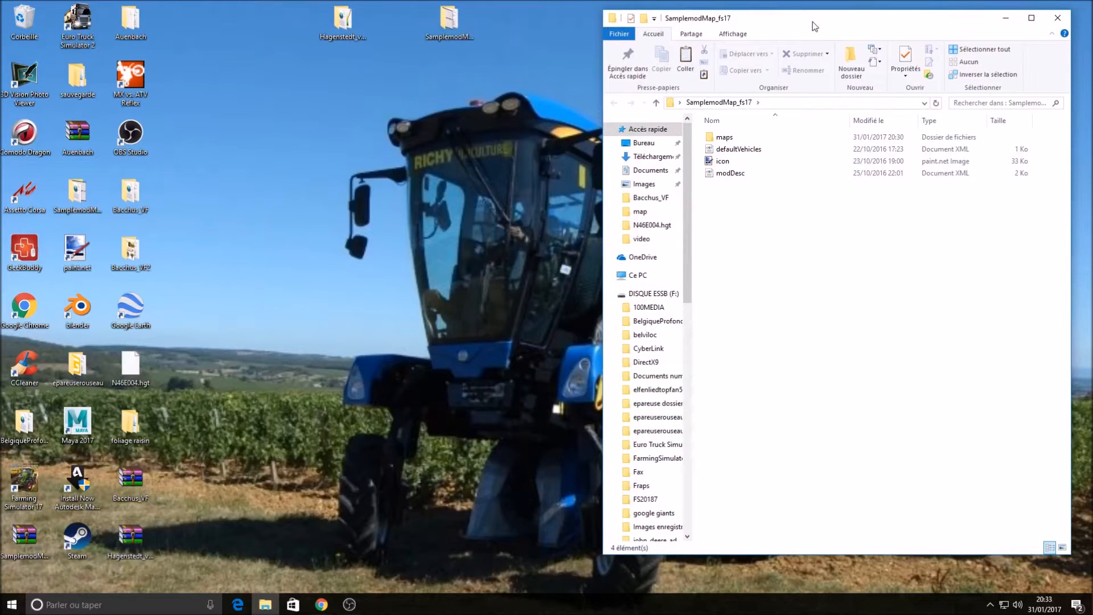
left_click(342, 24)
double_click(342, 24)
left_click_drag(859, 29, 330, 17)
left_click_drag(765, 14, 752, 12)
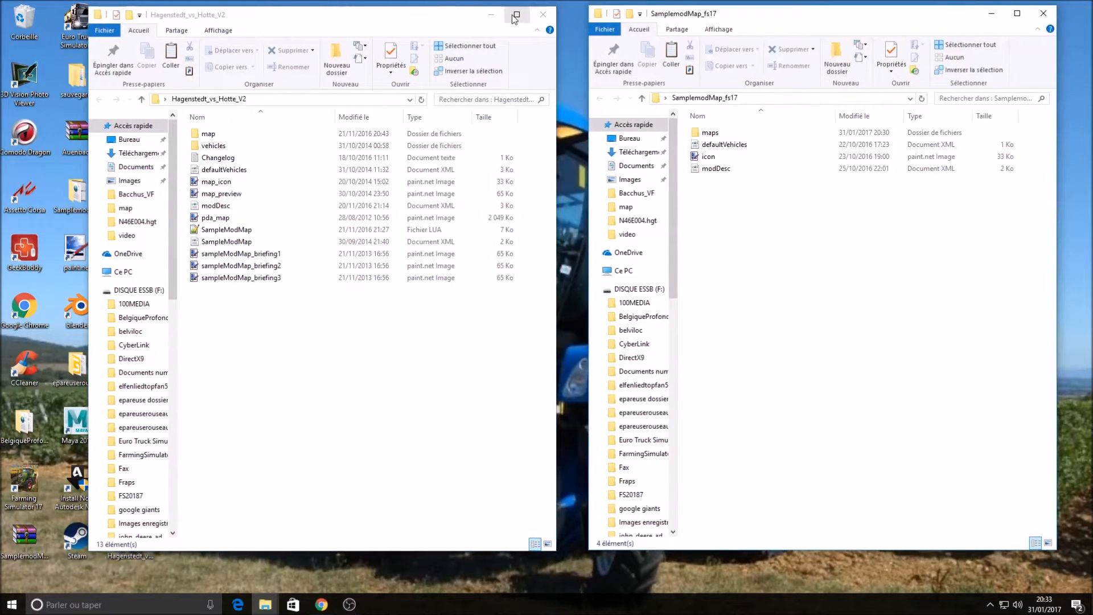
Open the map01 subfolder inside Hagenstedt's map folder and inside the sample map's maps folder.
double_click(248, 137)
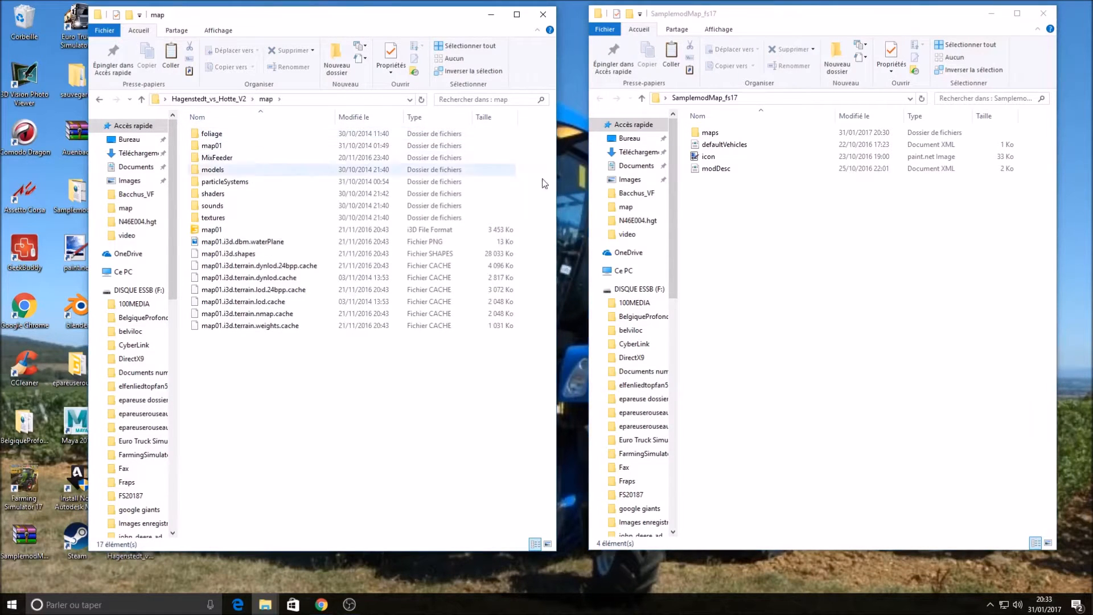
double_click(759, 134)
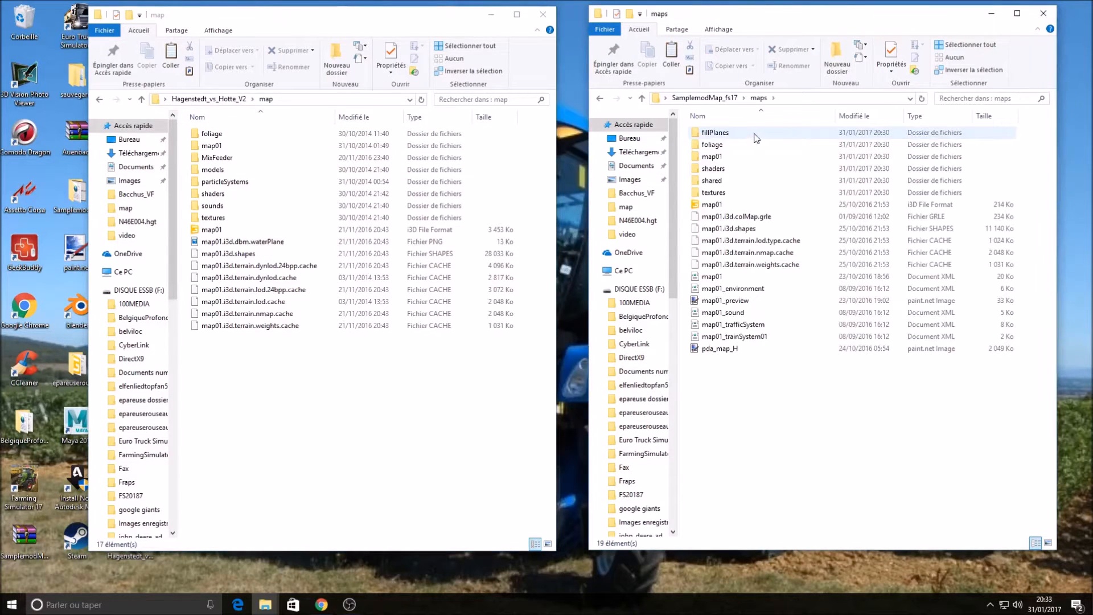
left_click(224, 143)
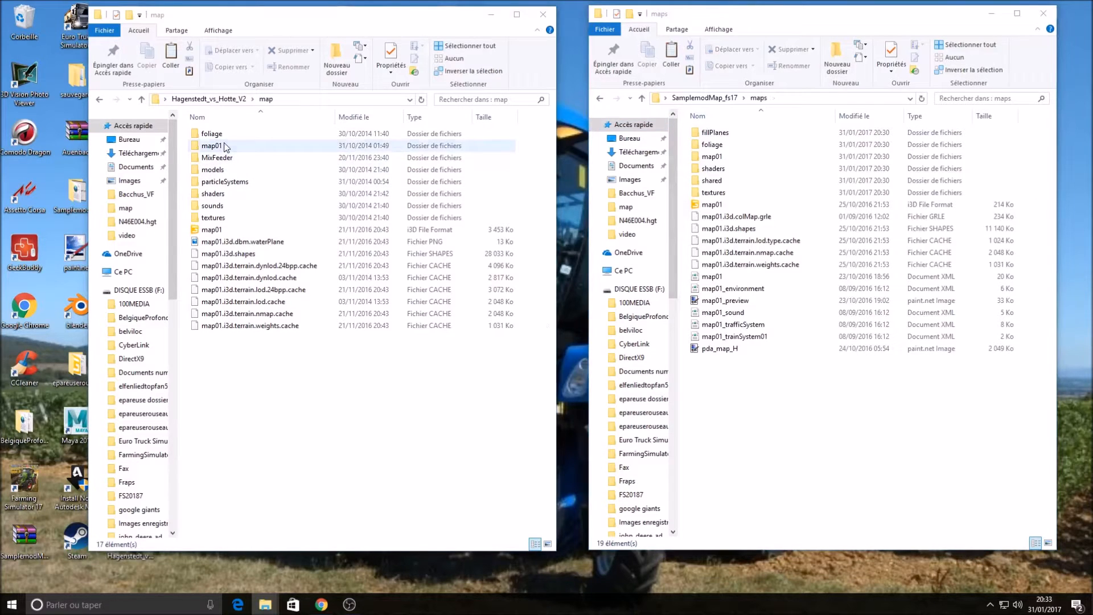
double_click(225, 145)
double_click(820, 163)
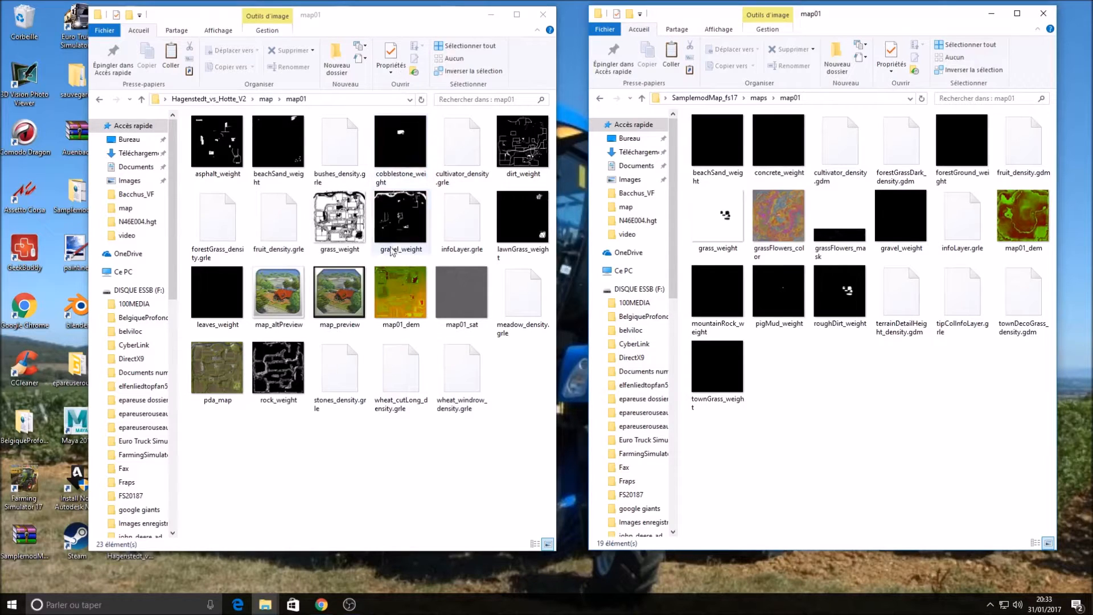
Examine the ground texture weight files in Hagenstedt's map01 folder, including asphalt_weight, beachSand_weight and dirt_weight.
left_click(226, 143)
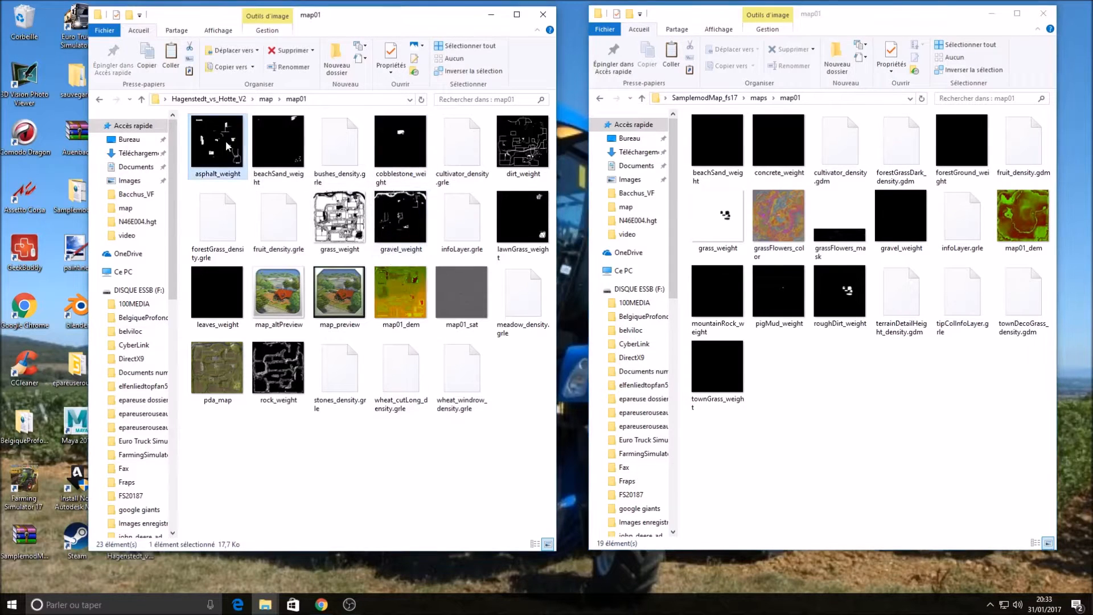
left_click(278, 145)
left_click(470, 146)
left_click(527, 150)
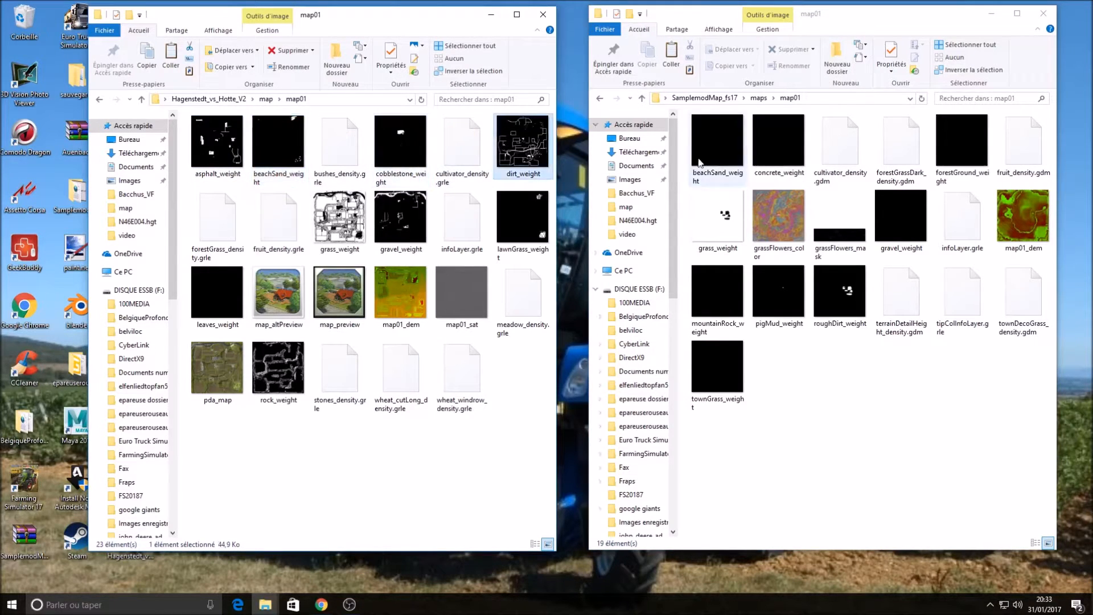
Open the sample map's map01 i3D file in GIANTS Editor 7.0.2 and dismiss the update and welcome windows.
left_click(905, 30)
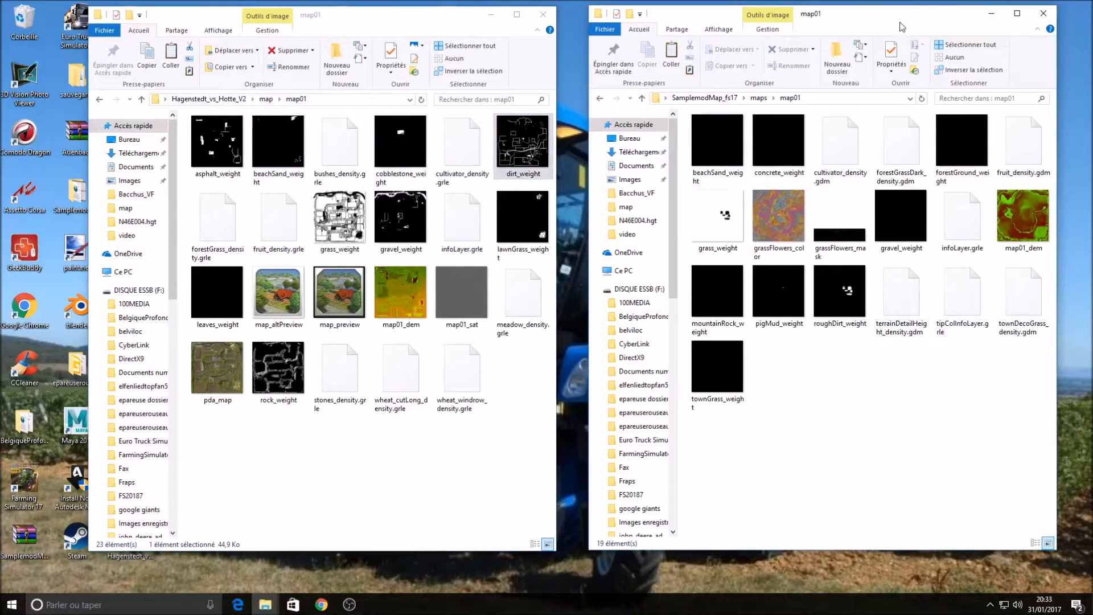
left_click(601, 98)
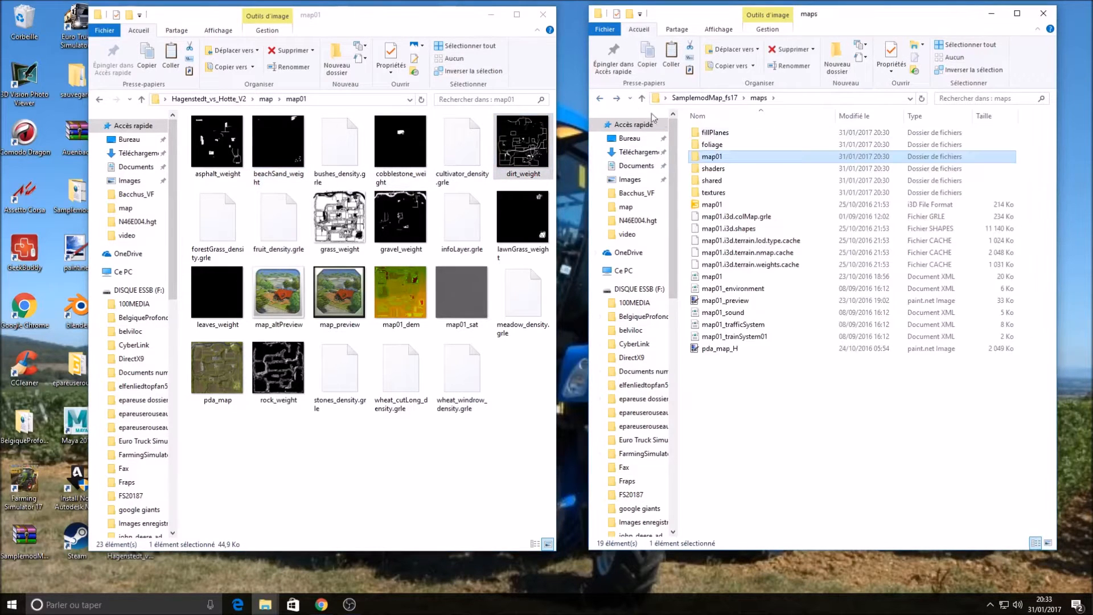
left_click(723, 206)
double_click(712, 204)
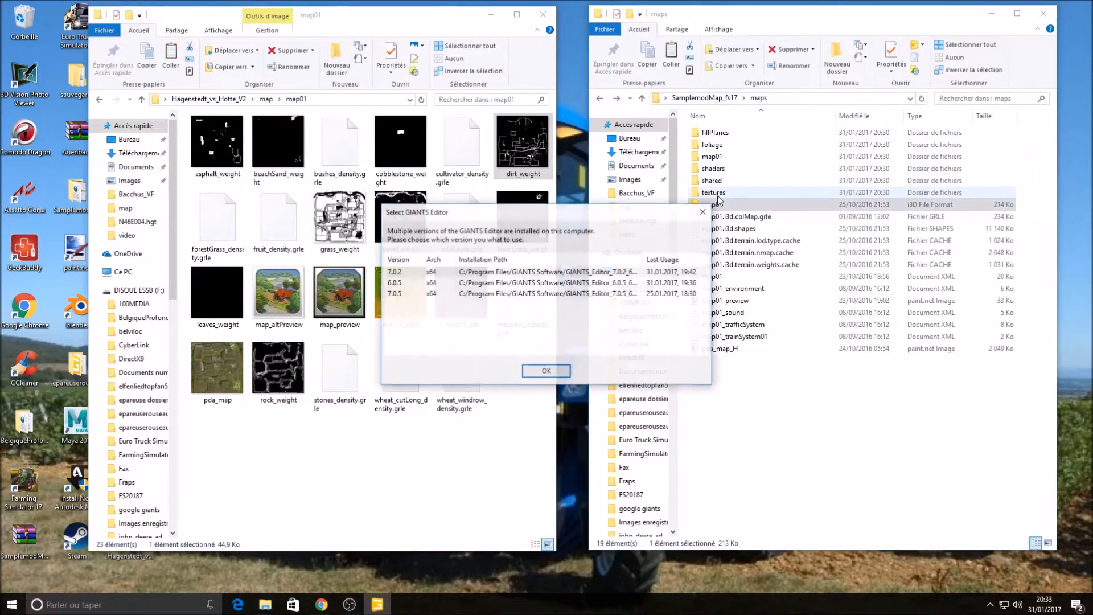
double_click(561, 275)
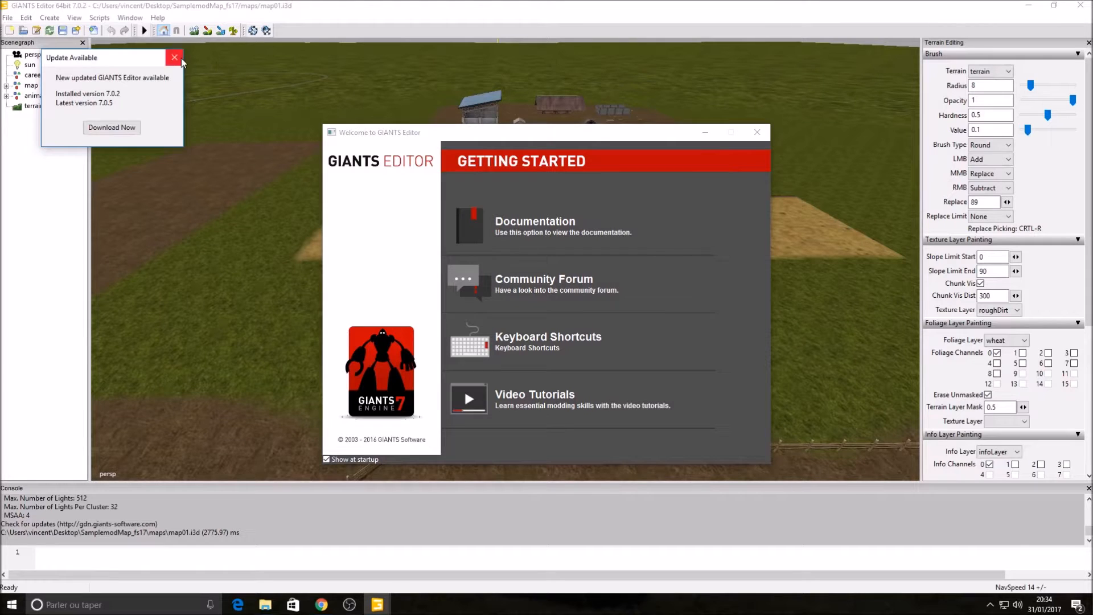
left_click(175, 57)
left_click(757, 132)
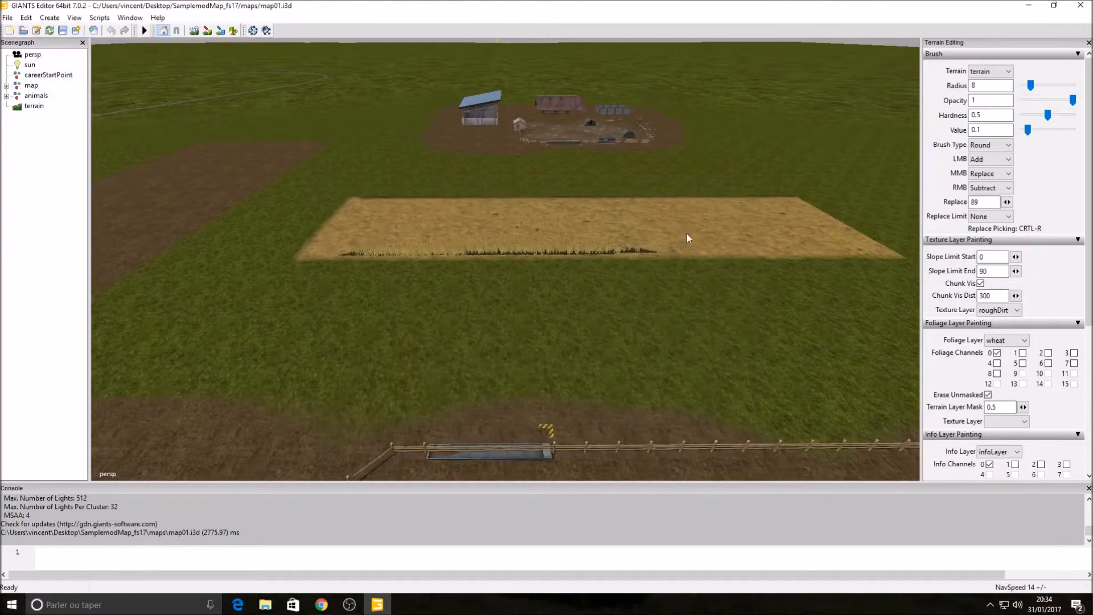
Look over the sample map's terrain and fields and approach the animal enclosure beyond the wheat field.
left_click_drag(646, 238, 540, 183, "alt")
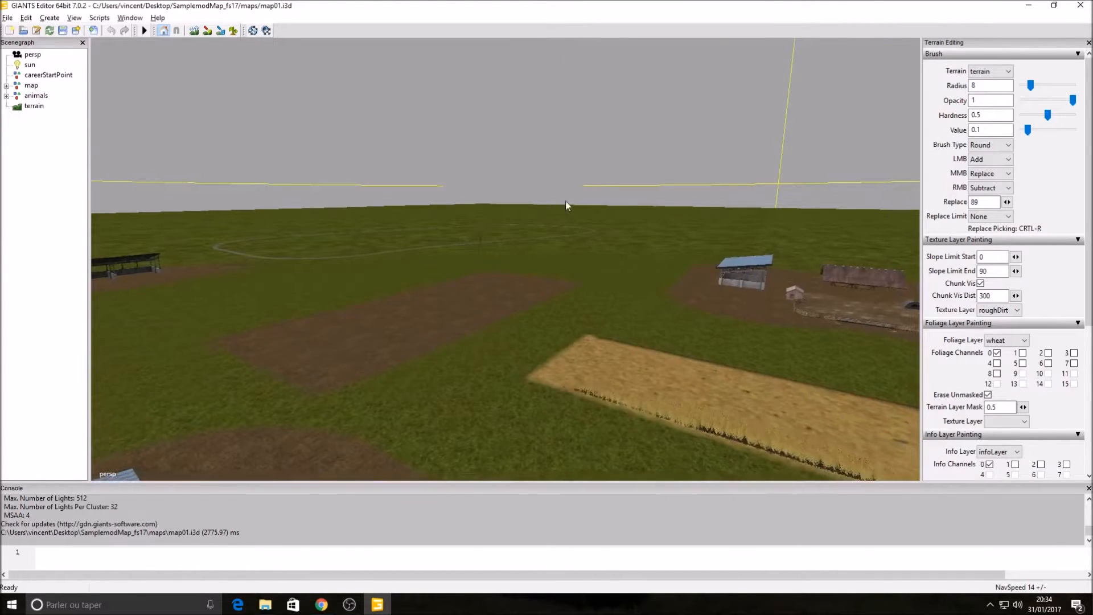
scroll(565, 201, "up", 3)
left_click_drag(794, 141, 512, 191, "alt")
scroll(800, 168, "up", 3)
left_click_drag(717, 202, 905, 276, "alt")
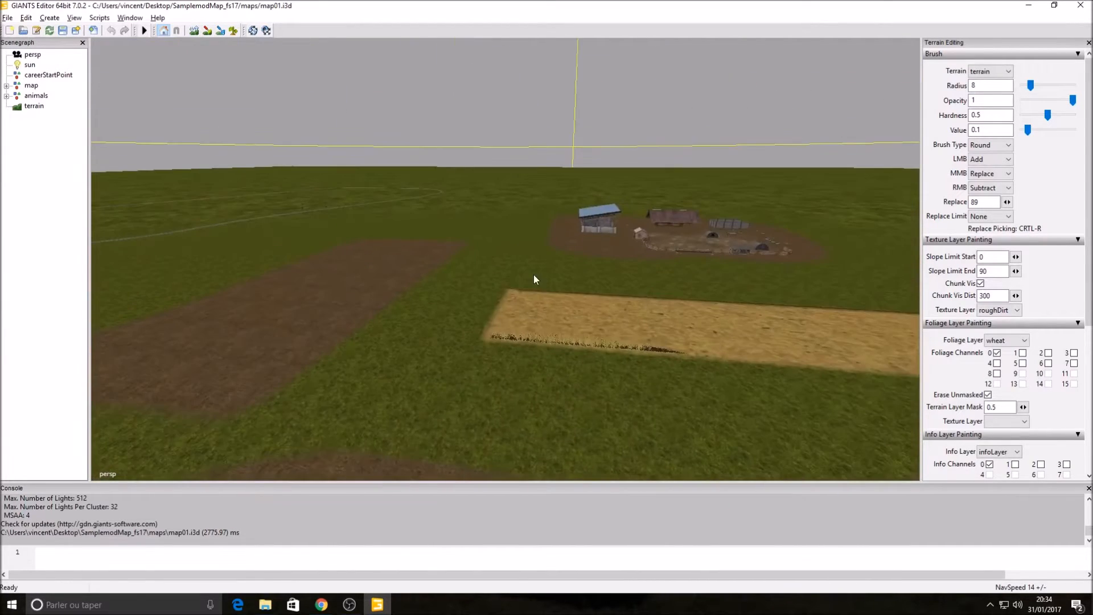
scroll(606, 236, "up", 3)
left_click_drag(609, 236, 512, 254, "alt")
scroll(488, 252, "up", 3)
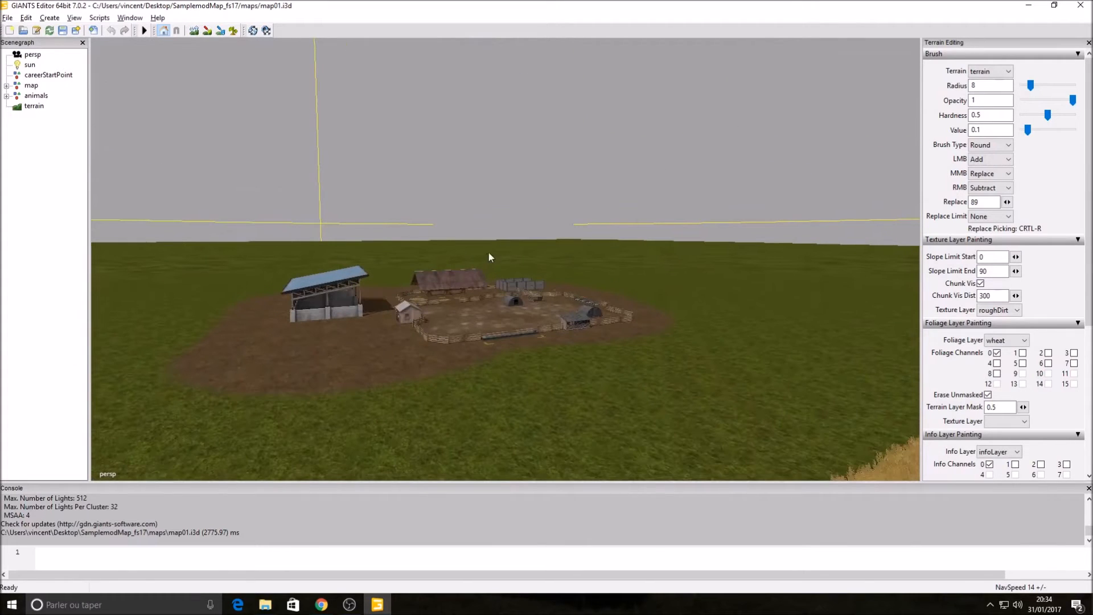
Inspect the pig and sheep enclosures and the neighbouring farm buildings by selecting objects around them.
left_click(324, 292)
left_click_drag(445, 272, 508, 272, "alt")
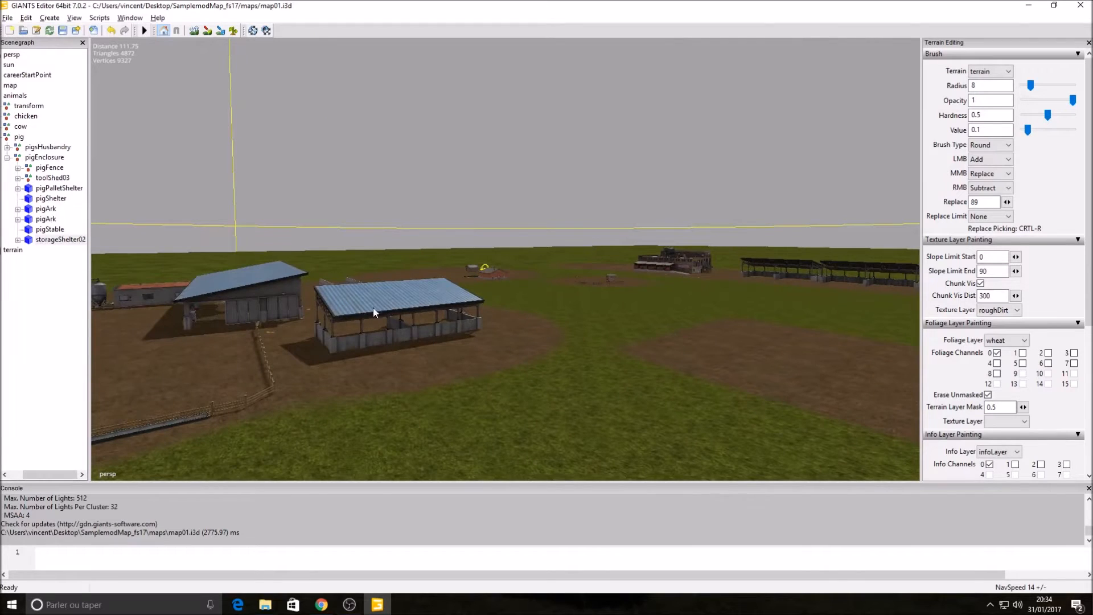
left_click_drag(301, 308, 399, 278, "alt")
left_click(431, 283)
left_click_drag(641, 251, 394, 257, "alt")
right_click_drag(394, 257, 615, 293, "alt")
right_click_drag(373, 346, 590, 312, "alt")
left_click_drag(590, 311, 525, 346, "alt")
left_click(503, 353)
left_click(288, 328)
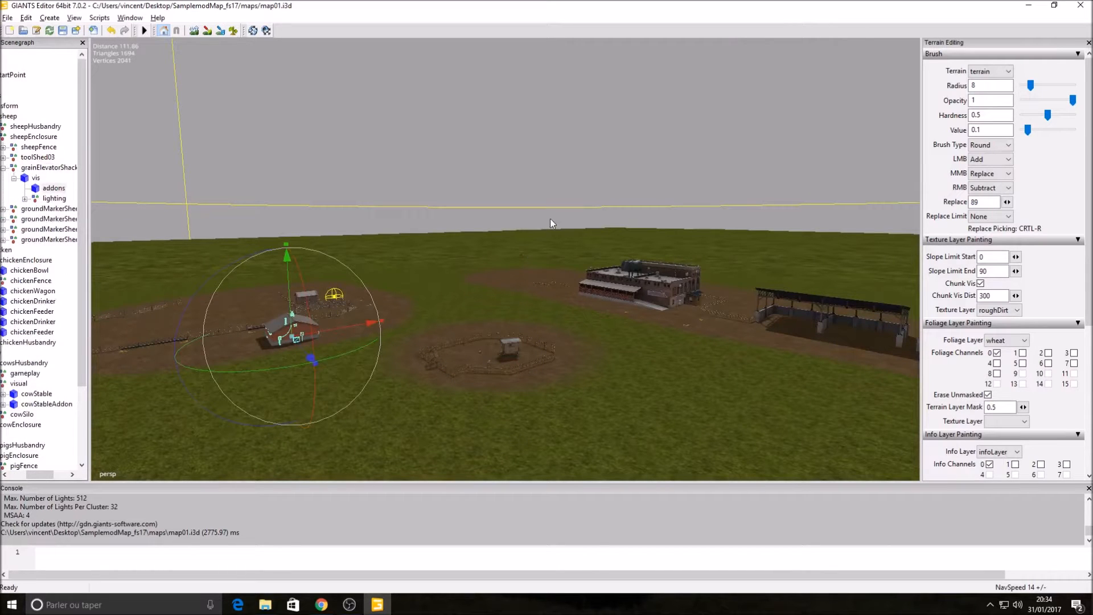
Inspect the livestock market building and the loading area in front of it.
right_click_drag(512, 269, 667, 229, "alt")
left_click_drag(667, 229, 585, 320, "alt")
right_click_drag(494, 340, 598, 353, "alt")
left_click_drag(599, 353, 529, 387, "alt")
right_click_drag(529, 386, 714, 341, "alt")
left_click_drag(714, 340, 691, 388, "alt")
right_click_drag(691, 388, 772, 330, "alt")
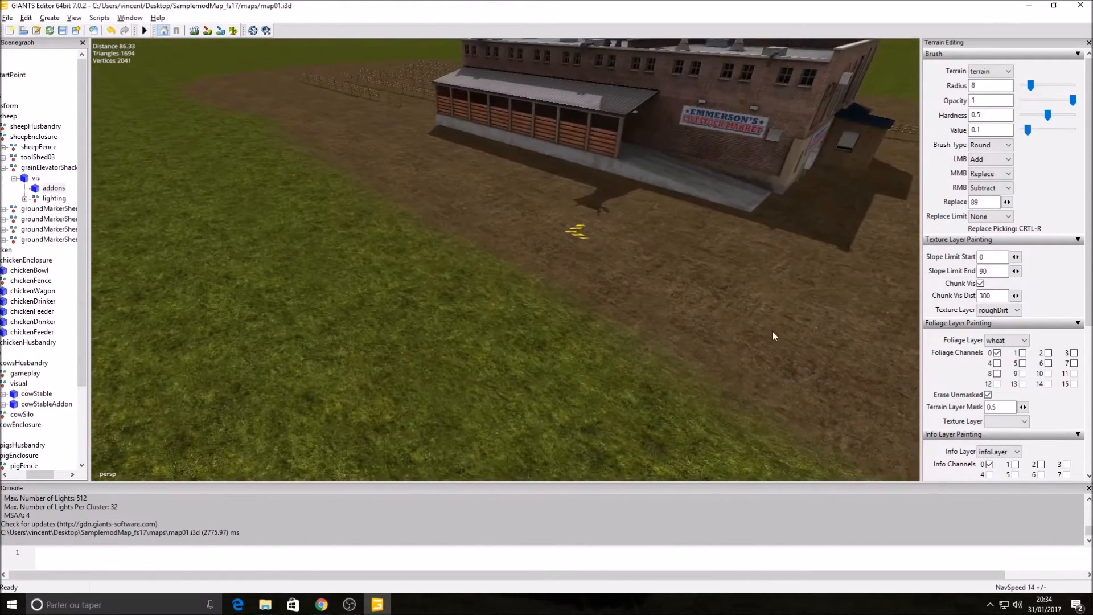
left_click(604, 237)
left_click_drag(570, 254, 522, 210, "alt")
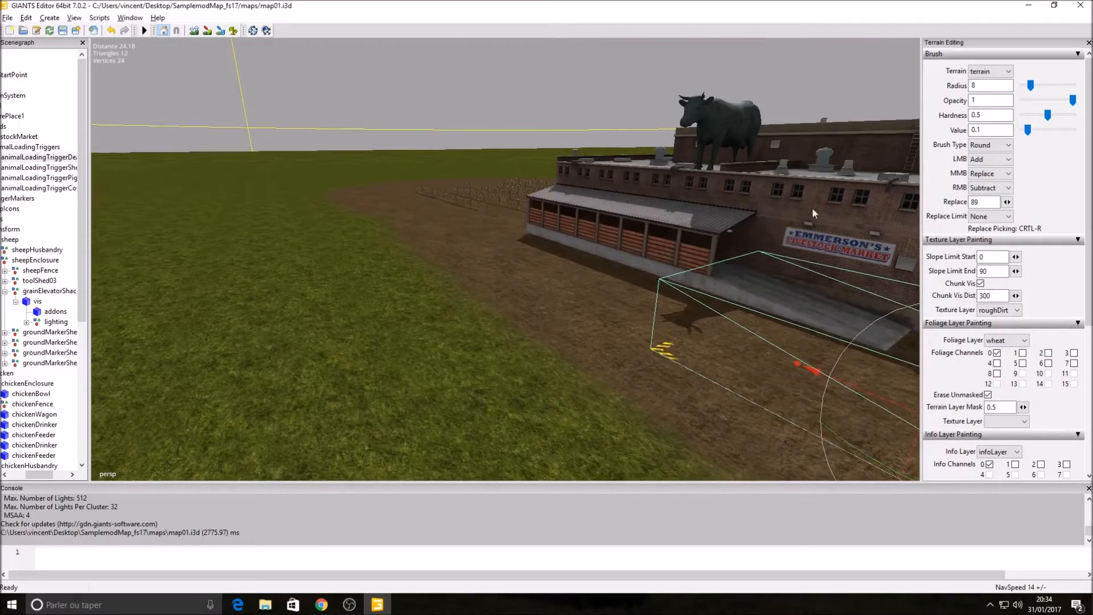
left_click(830, 198)
left_click_drag(438, 226, 638, 204, "alt")
left_click(494, 299)
Inspect the railway loop, selecting its curved rail90 section, and view the farm buildings again.
left_click_drag(683, 329, 813, 273, "alt")
middle_click_drag(603, 327, 509, 361, "alt")
right_click_drag(508, 362, 767, 261, "alt")
left_click_drag(626, 311, 634, 342, "alt")
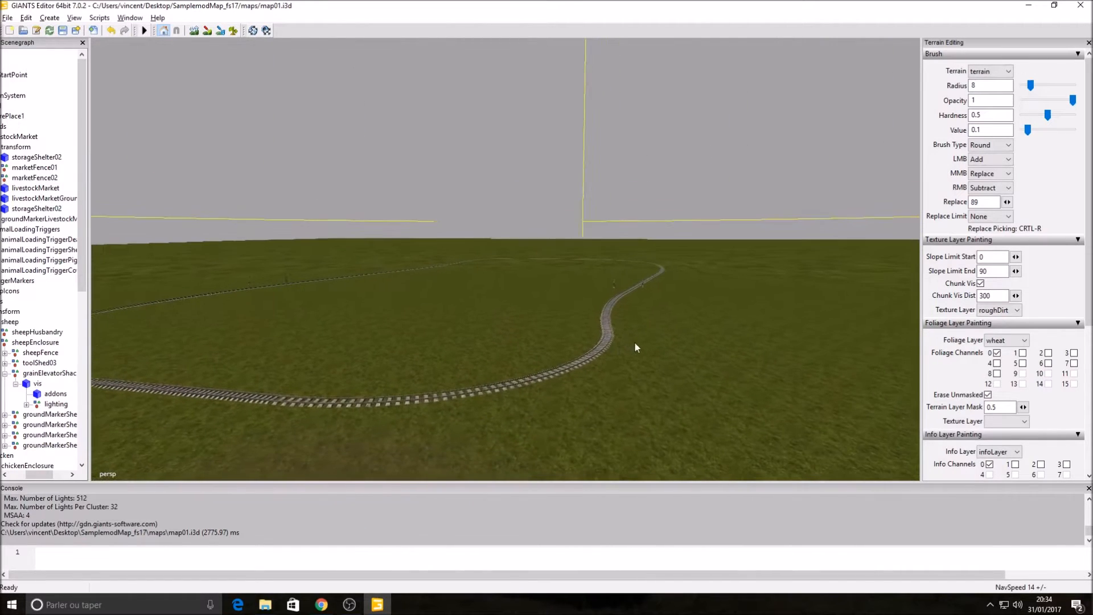
left_click(595, 345)
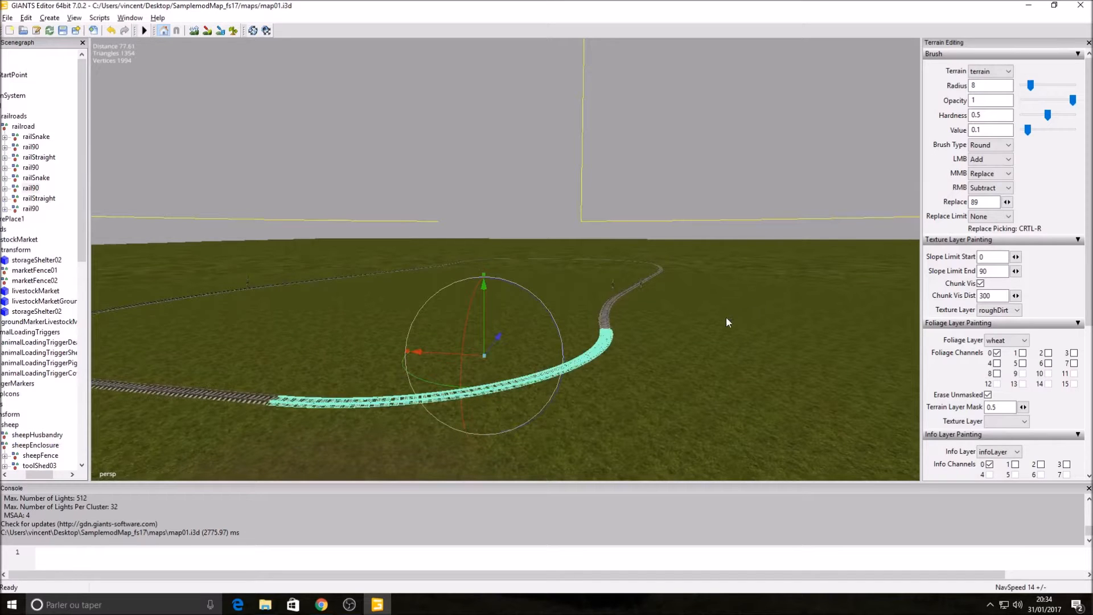
left_click_drag(671, 297, 740, 239, "alt")
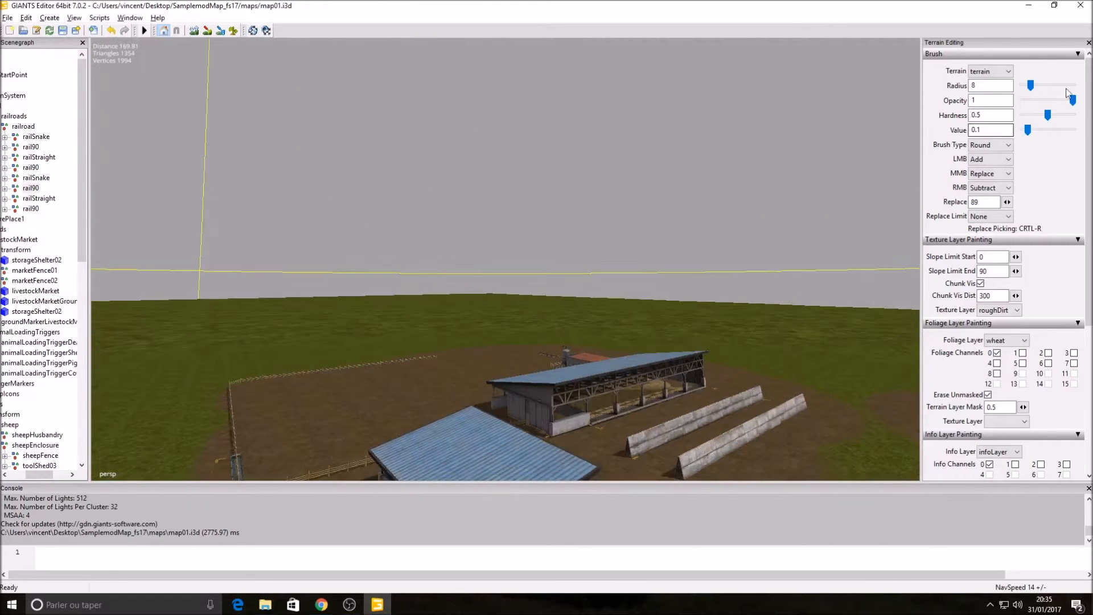
Close the map in the editor without saving and reopen the sample map's map01 folder.
left_click(1083, 6)
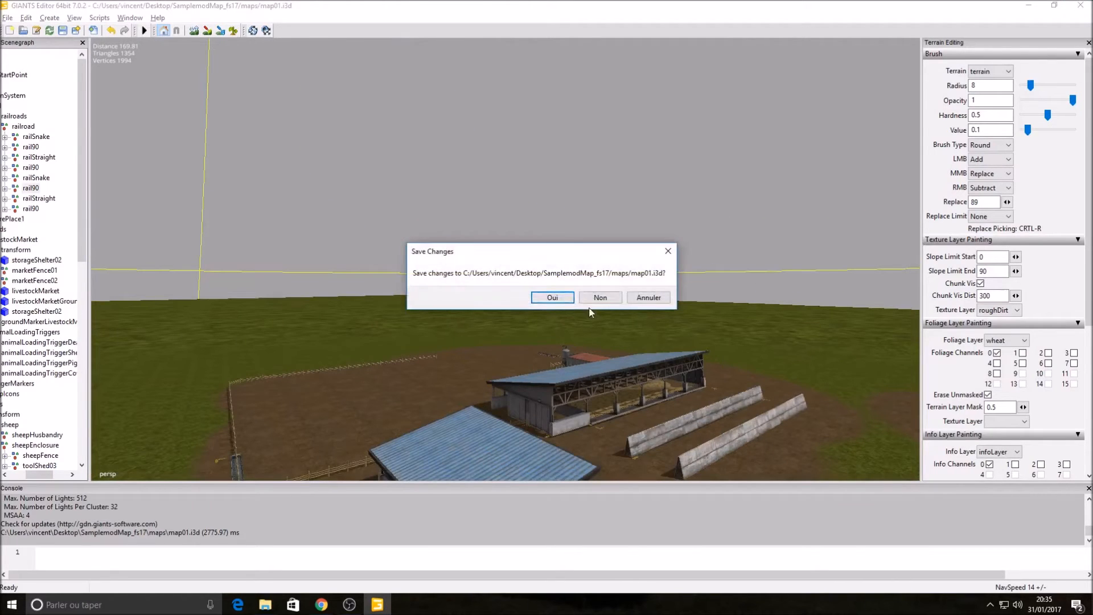
left_click(600, 298)
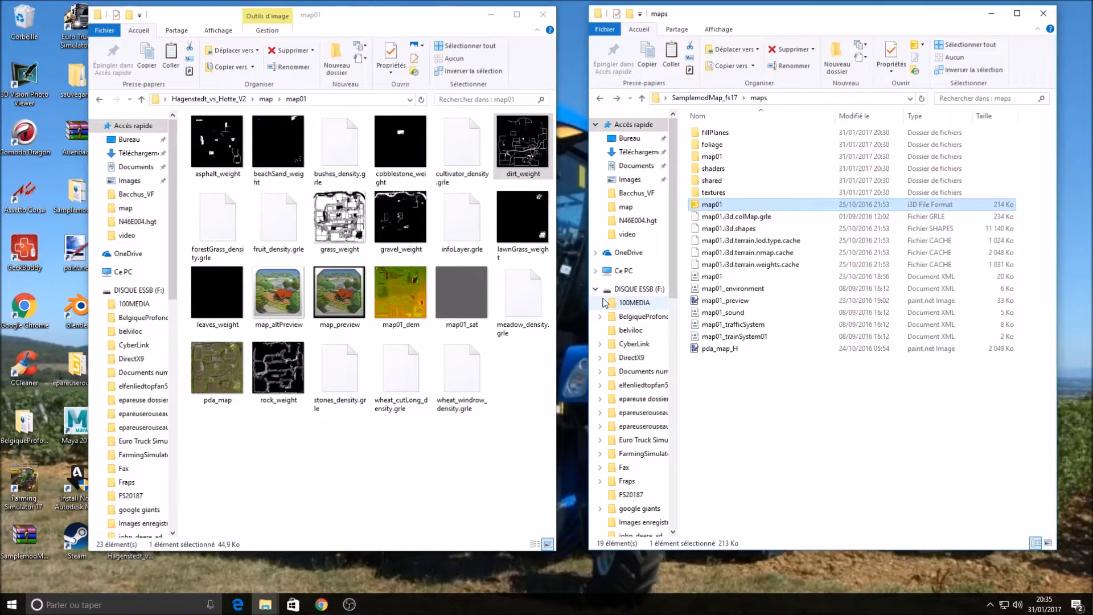
double_click(712, 156)
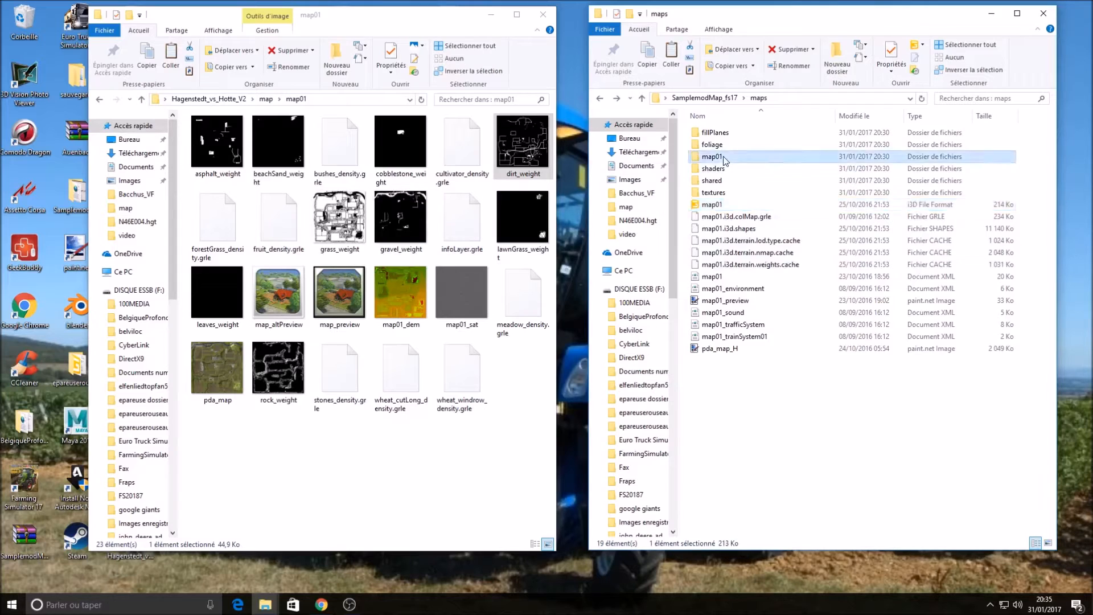
Compare Hagenstedt's asphalt_weight file with the sample map's concrete_weight file.
left_click(208, 158)
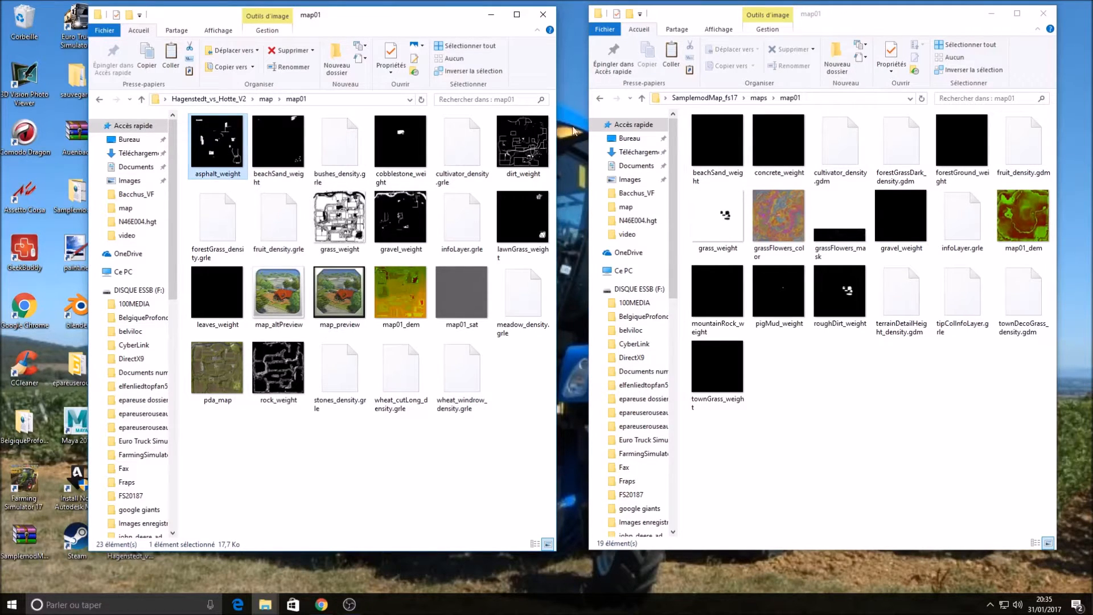
left_click(776, 128)
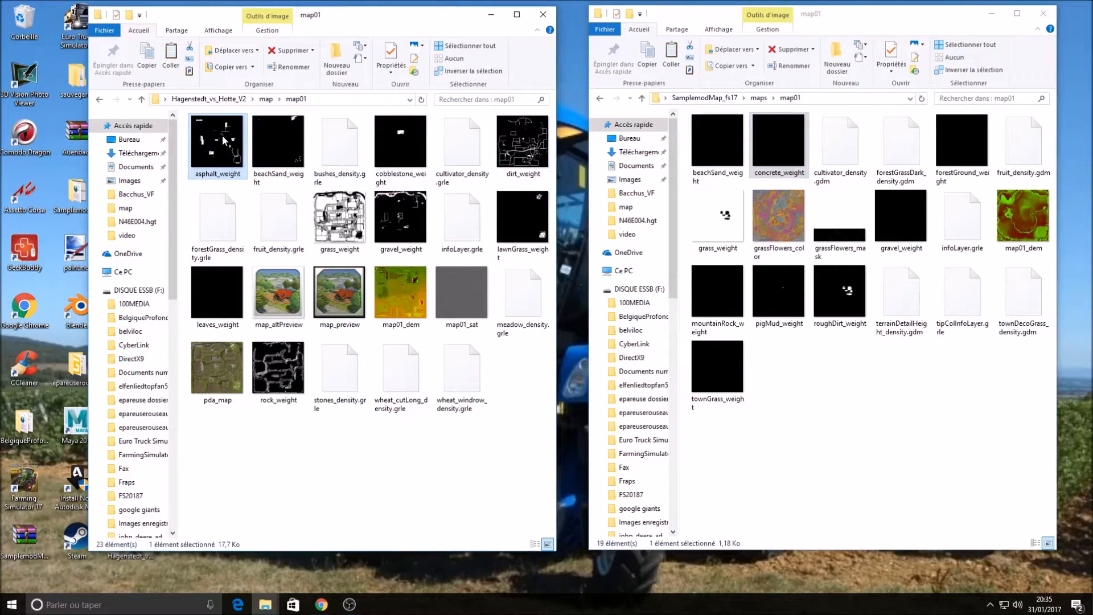
left_click(836, 397)
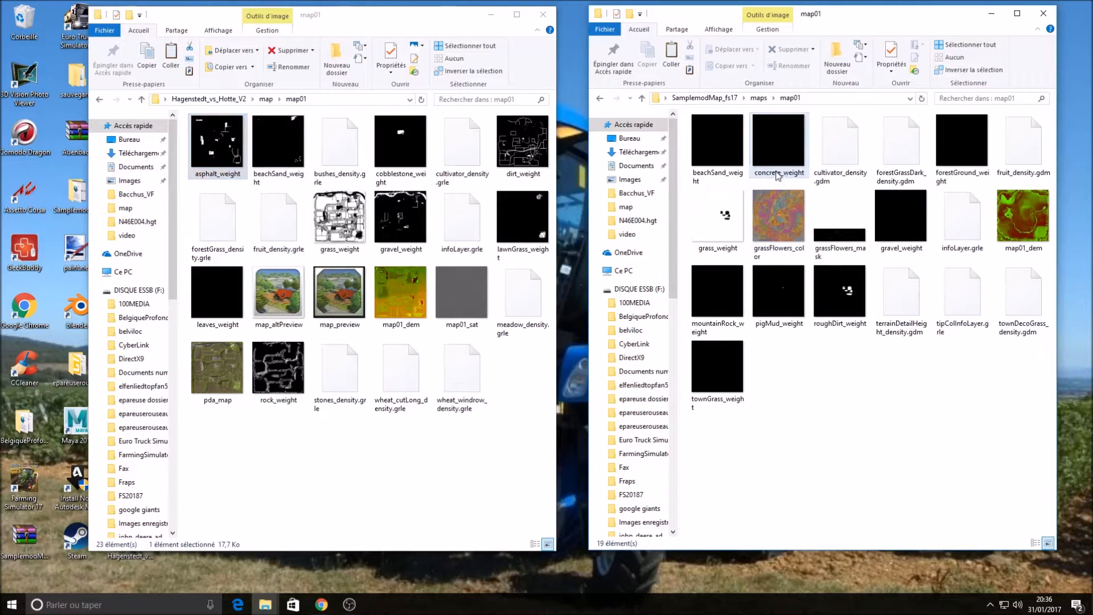
Copy Hagenstedt's asphalt_weight file into the sample map's map01 folder.
right_click(213, 156)
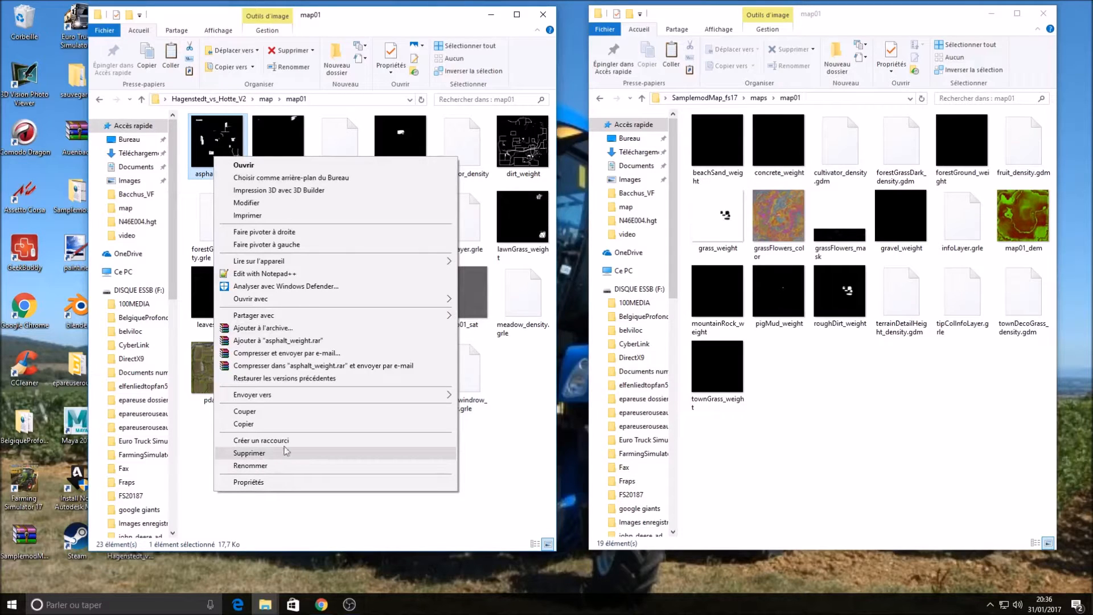
left_click(262, 424)
right_click(791, 385)
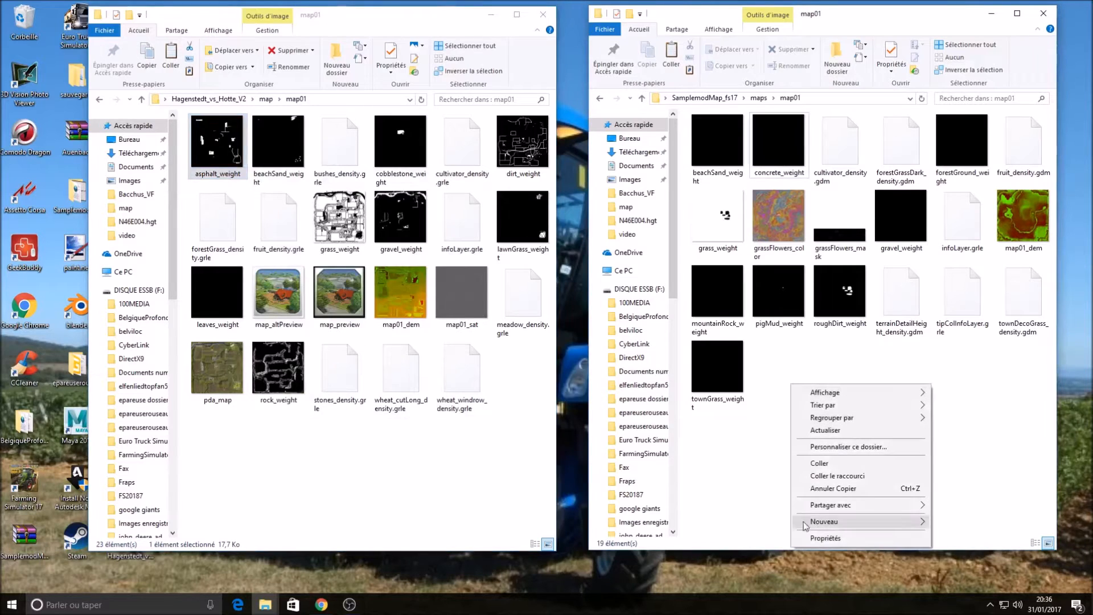
left_click(820, 463)
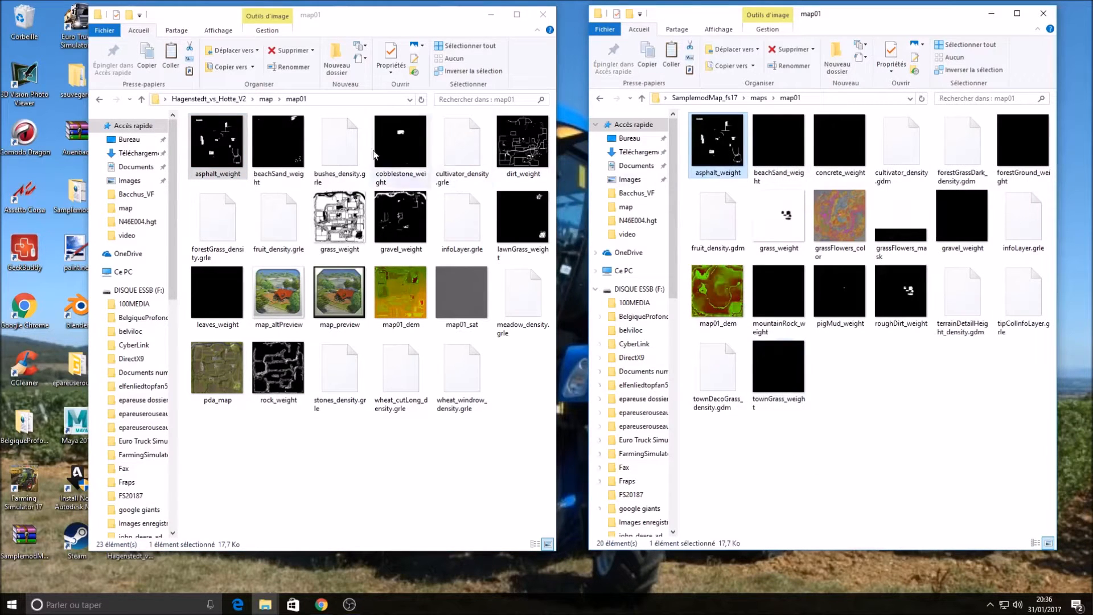
mouse_move(219, 154)
left_mouse_down()
mouse_move(655, 393)
mouse_move(917, 439)
mouse_move(161, 163)
mouse_move(229, 160)
left_mouse_up()
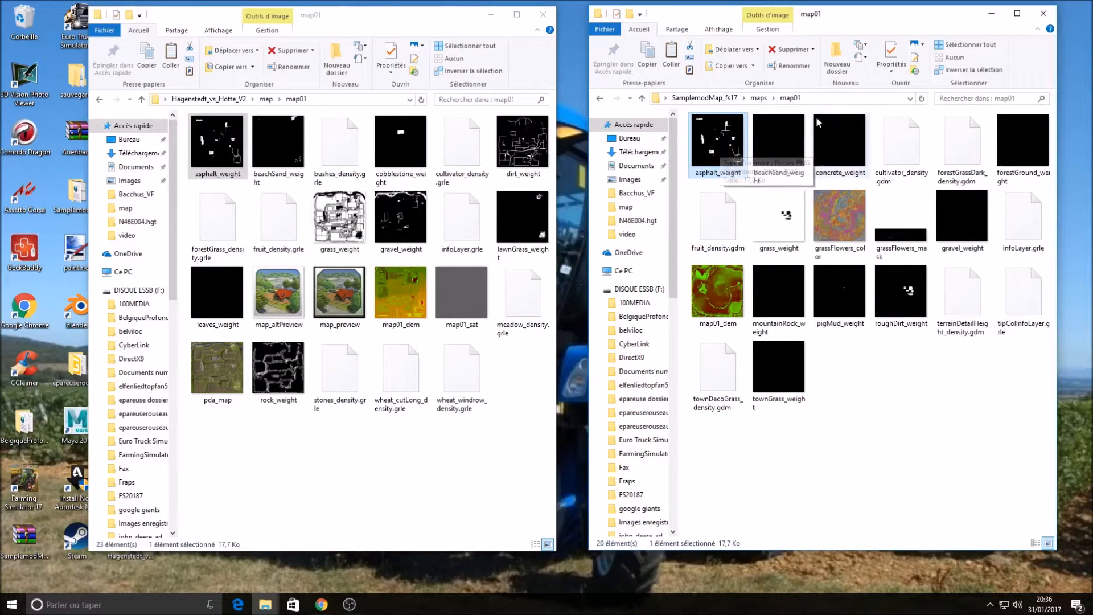
right_click(704, 162)
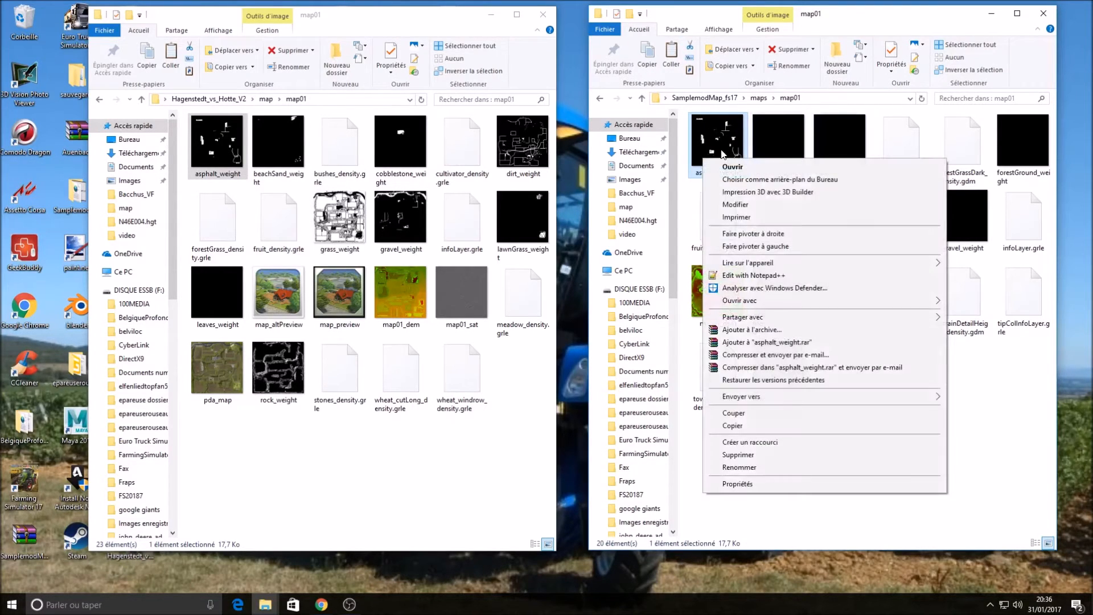
left_click(752, 468)
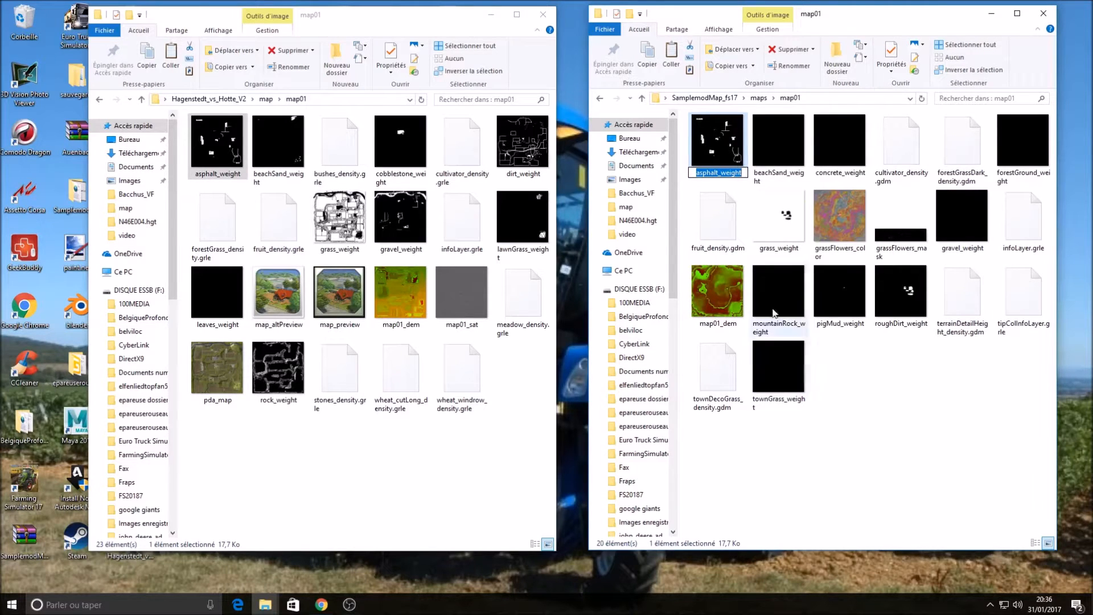
right_click(850, 170)
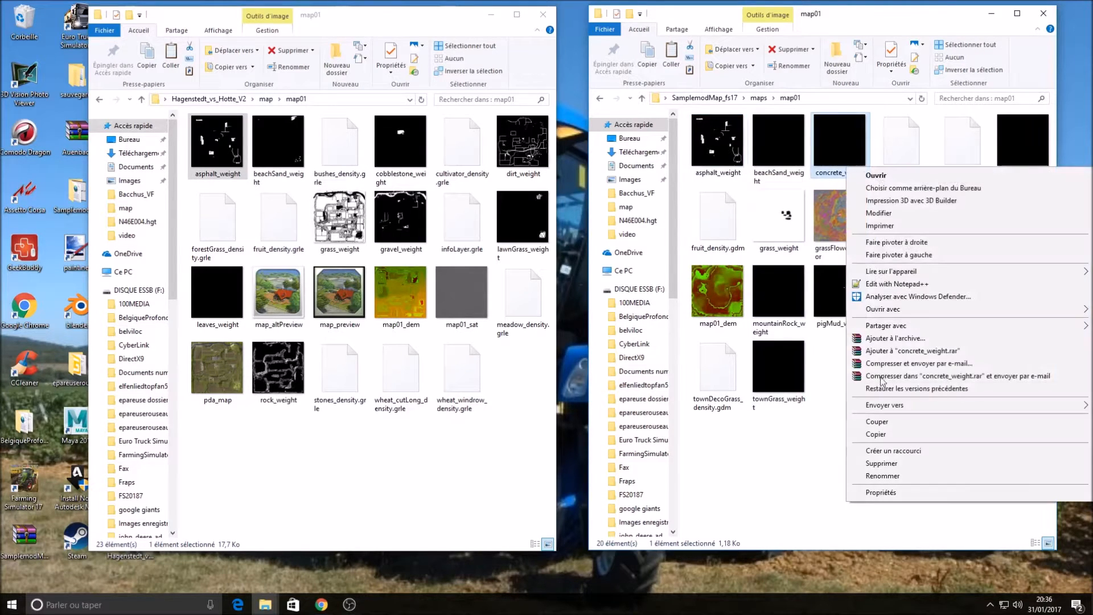
left_click(824, 134)
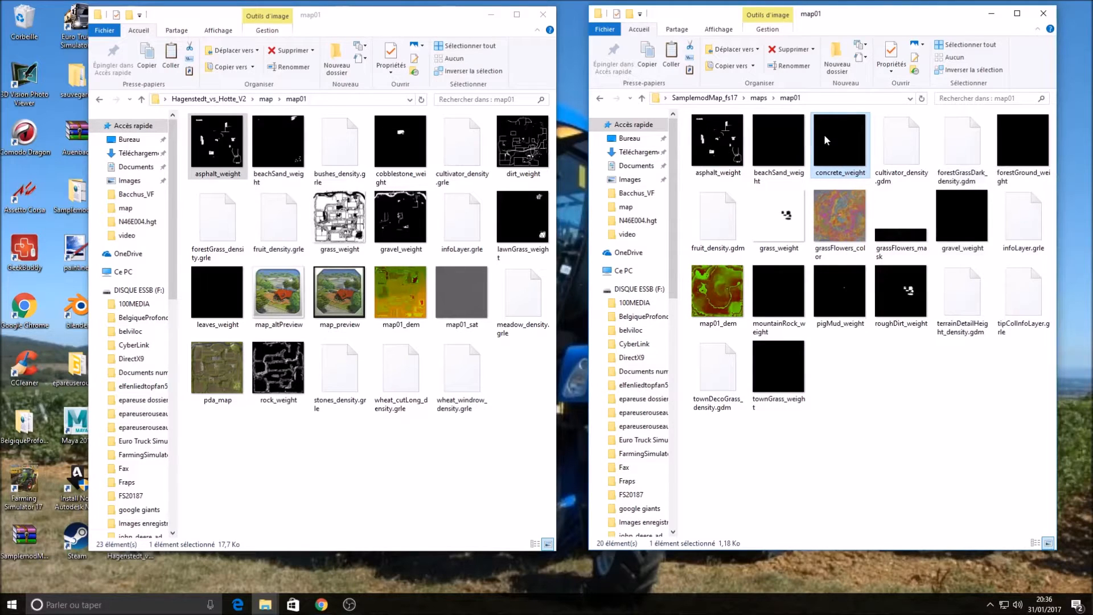
Copy the name of the sample map's concrete_weight file and delete that file.
right_click(825, 135)
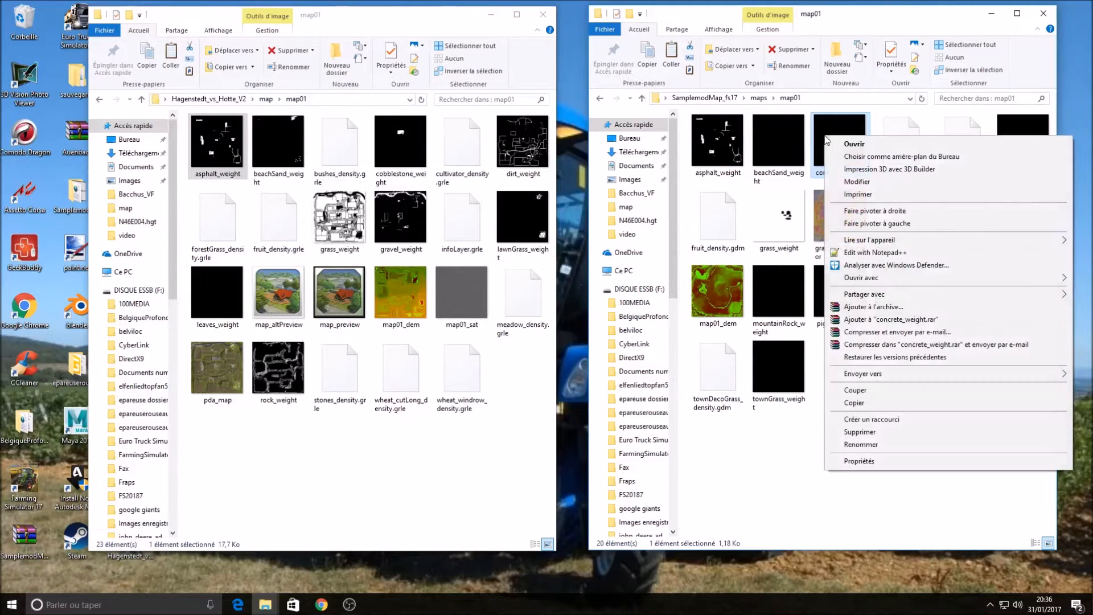
left_click(900, 444)
key("ctrl+c")
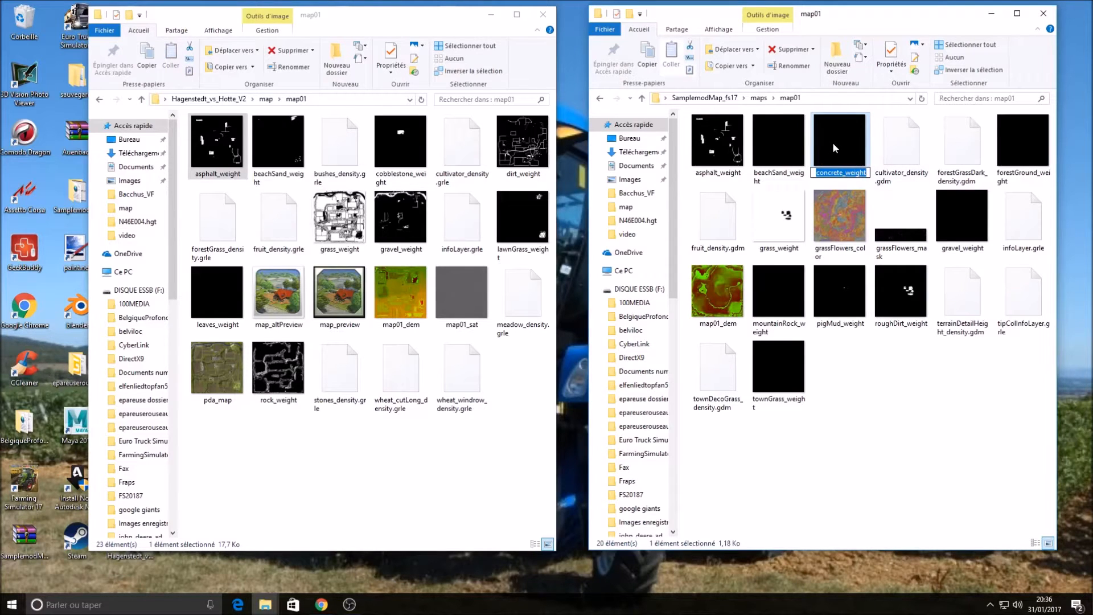
key("Escape")
key("Delete")
Rename the asphalt_weight copy in the sample map's folder as concrete_weight.
right_click(712, 150)
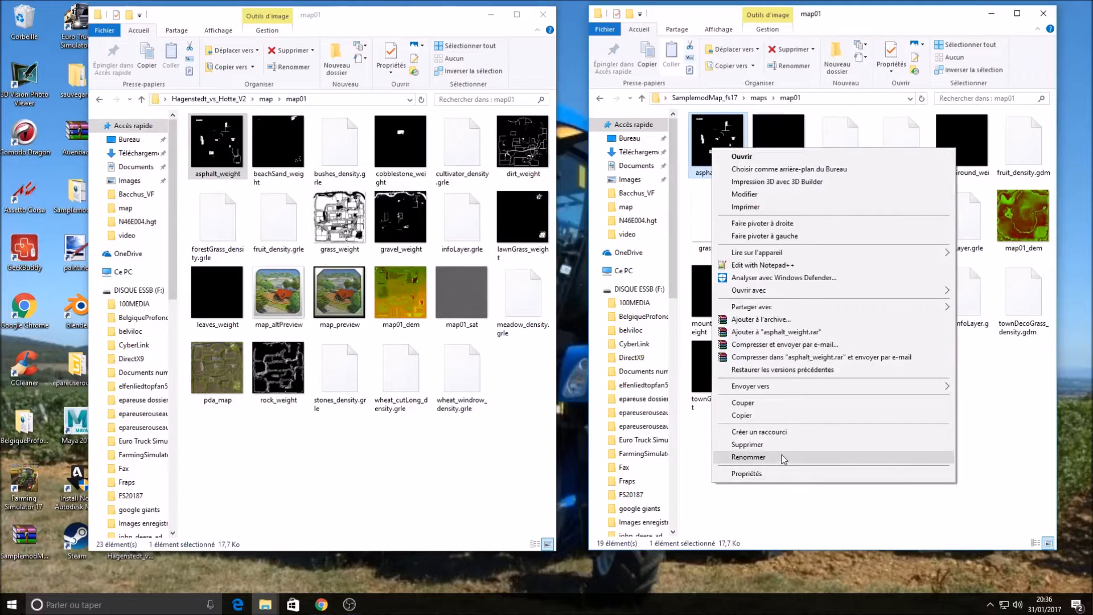
left_click(748, 457)
key("ctrl+v")
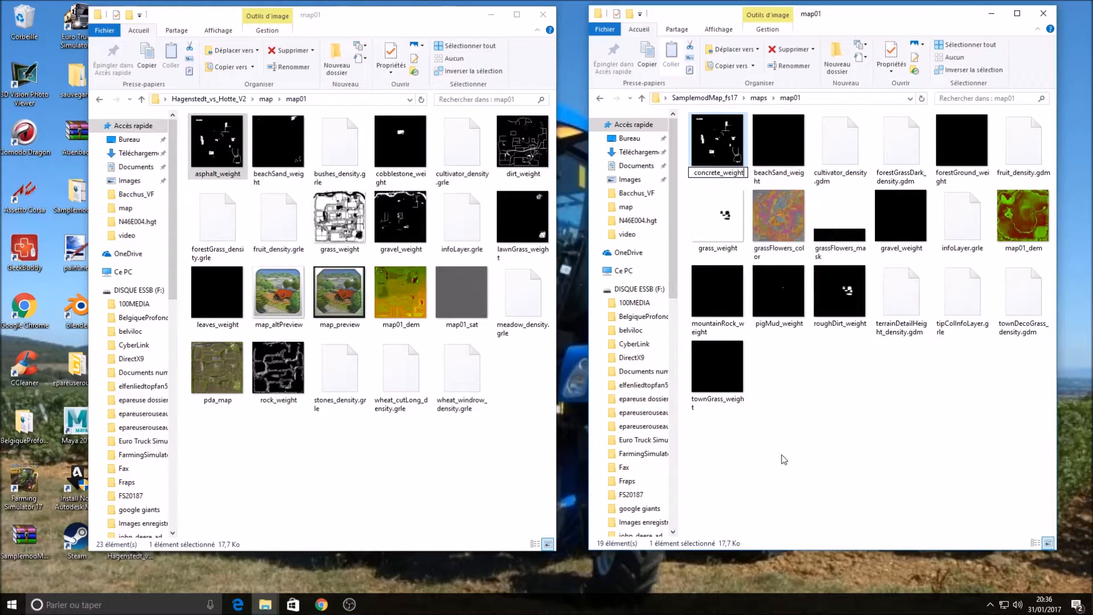
left_click(837, 392)
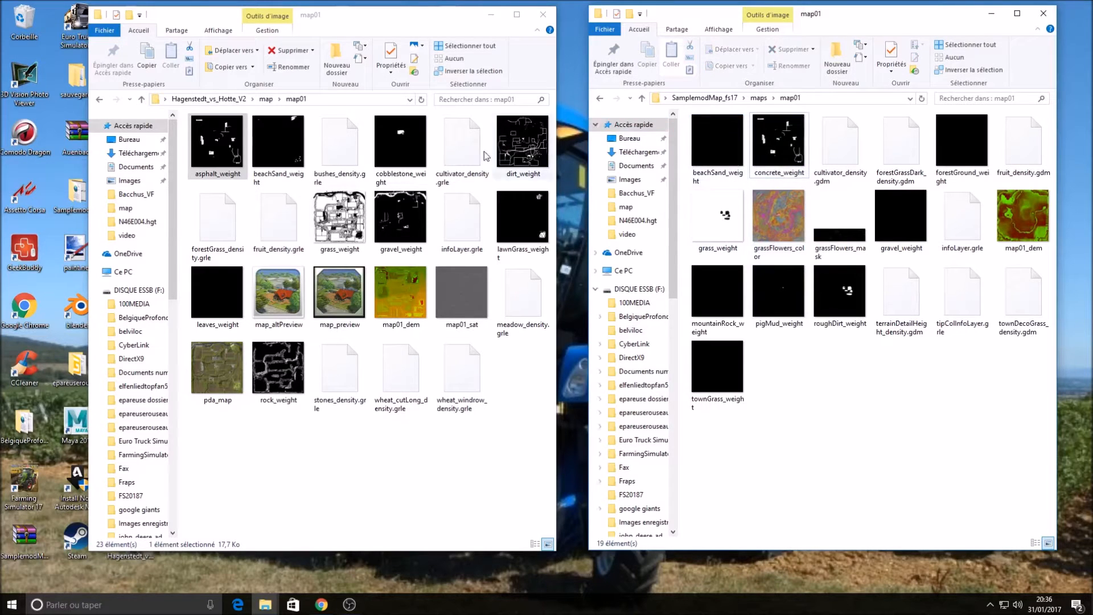
Copy Hagenstedt's beachSand_weight file into the sample map's map01 folder, replacing the existing file.
left_click(268, 142)
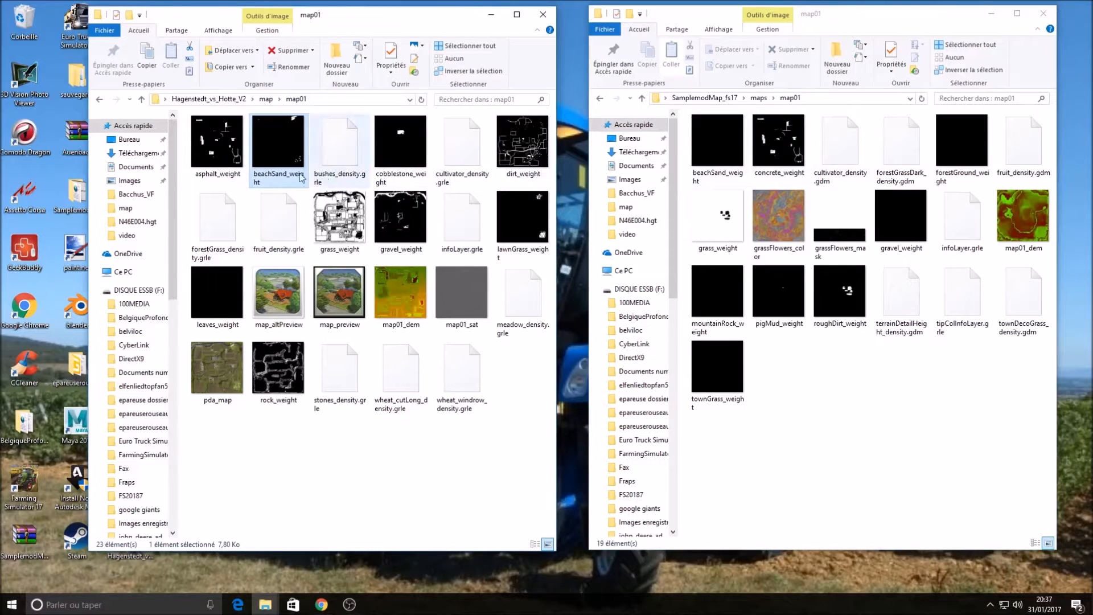
right_click(279, 140)
left_click(375, 408)
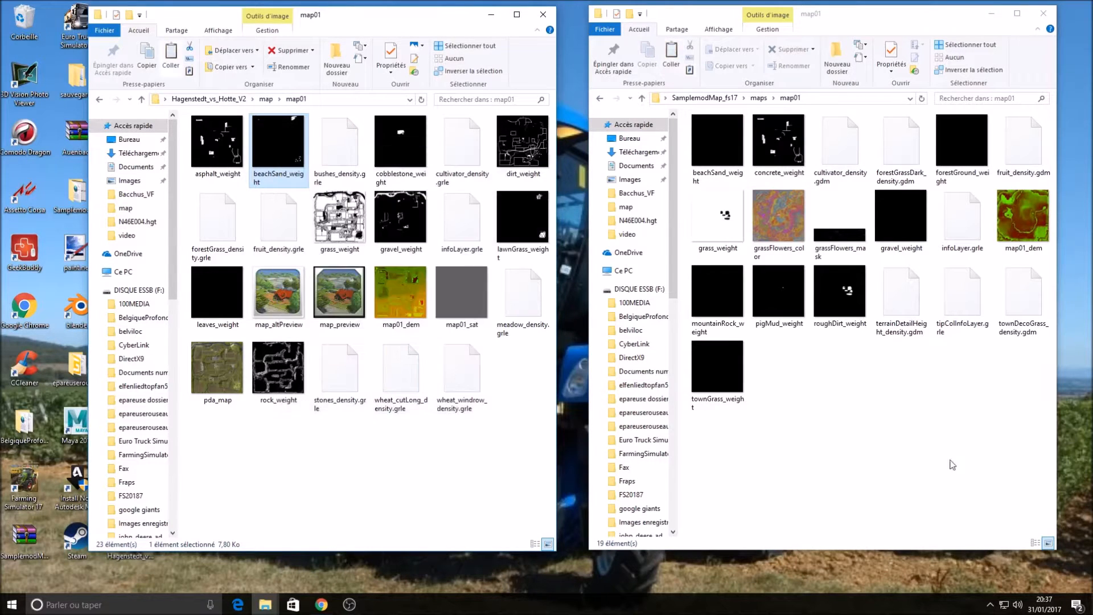
right_click(877, 416)
left_click(910, 498)
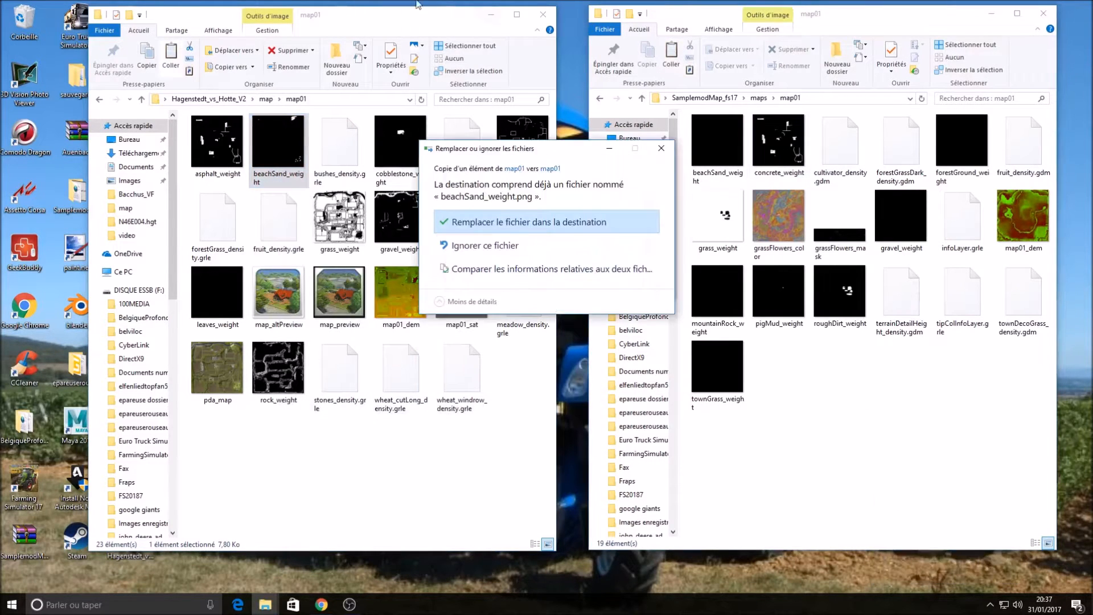
left_click(519, 229)
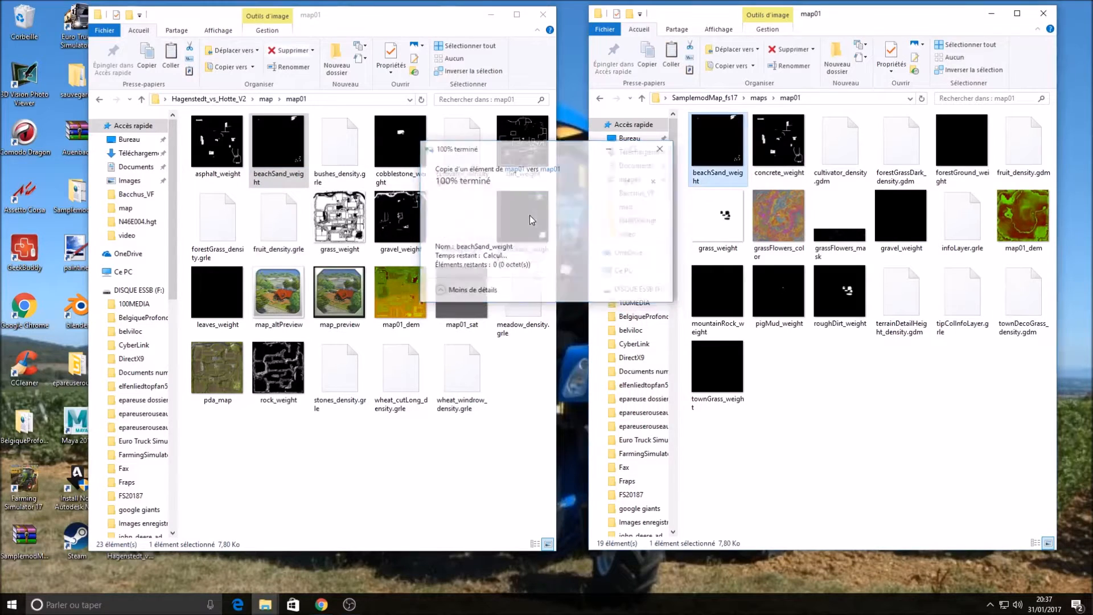
Copy Hagenstedt's dirt_weight file into the sample map's map01 folder.
left_click(395, 144)
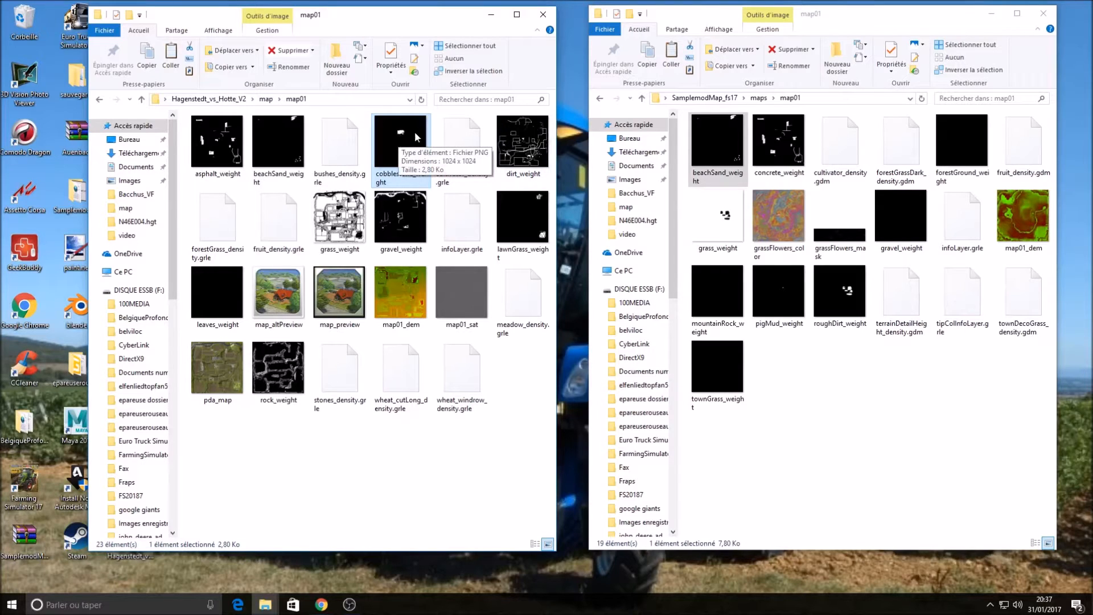
left_click(520, 140)
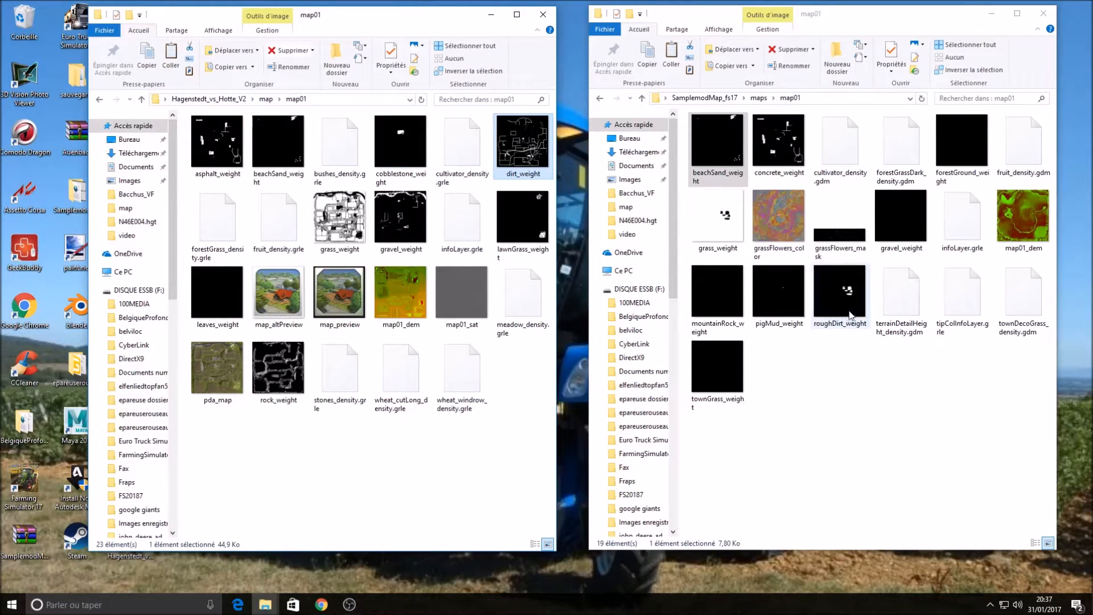
right_click(526, 151)
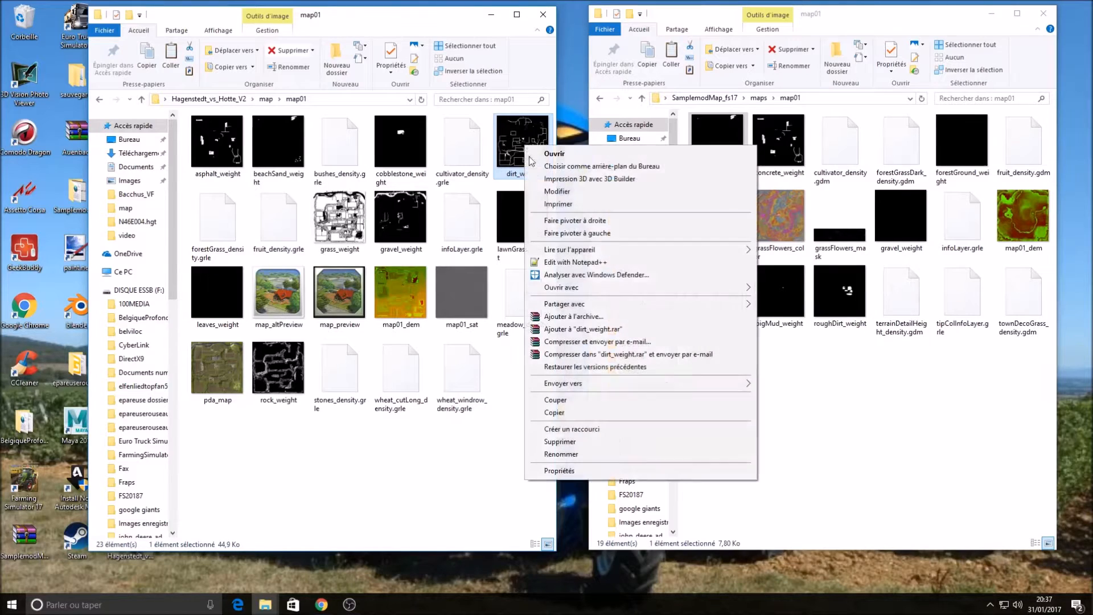
left_click(571, 412)
right_click(844, 393)
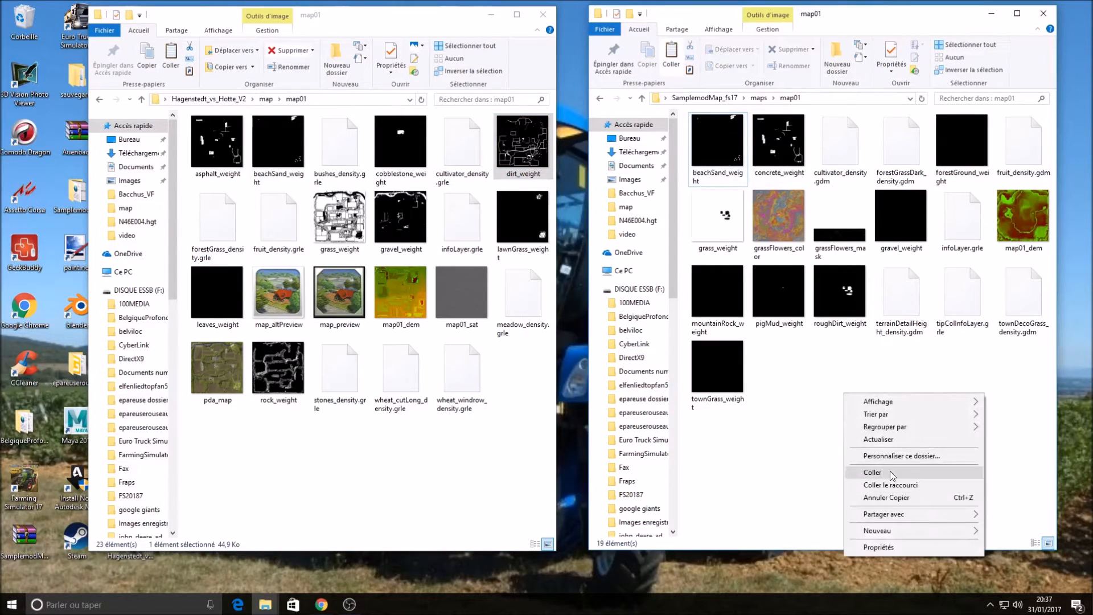
left_click(872, 472)
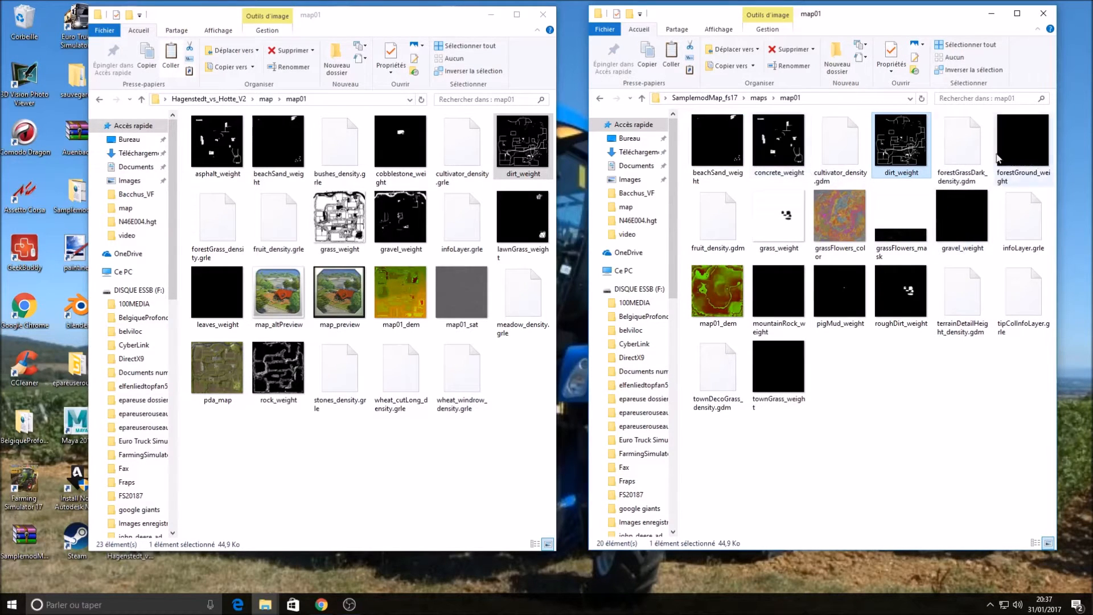
Copy the name of the sample map's roughDirt_weight file and delete that file.
right_click(908, 325)
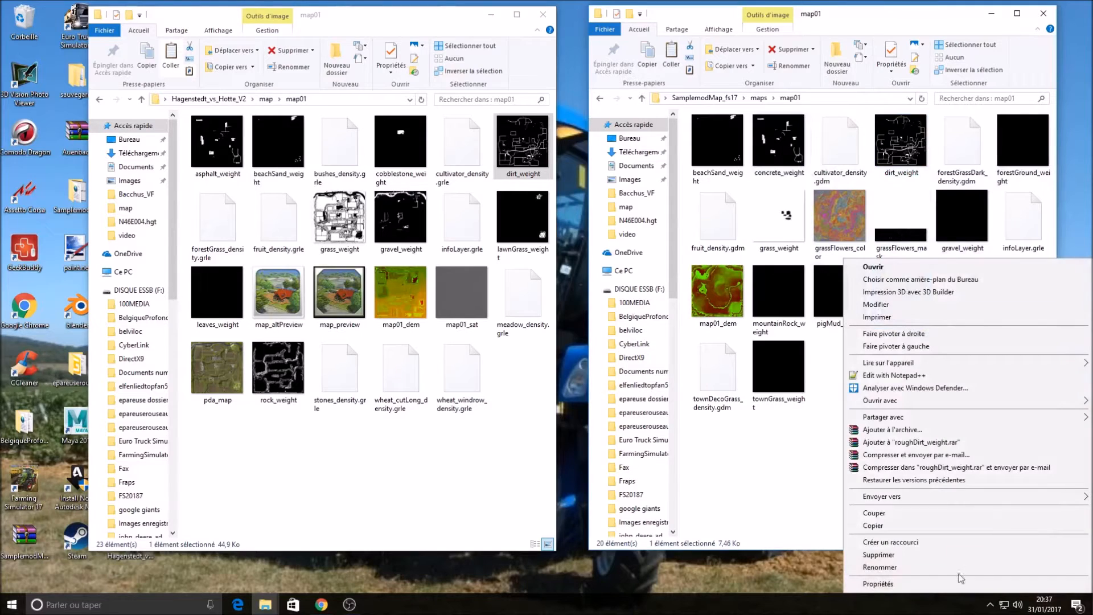
left_click(888, 566)
key("ctrl+c")
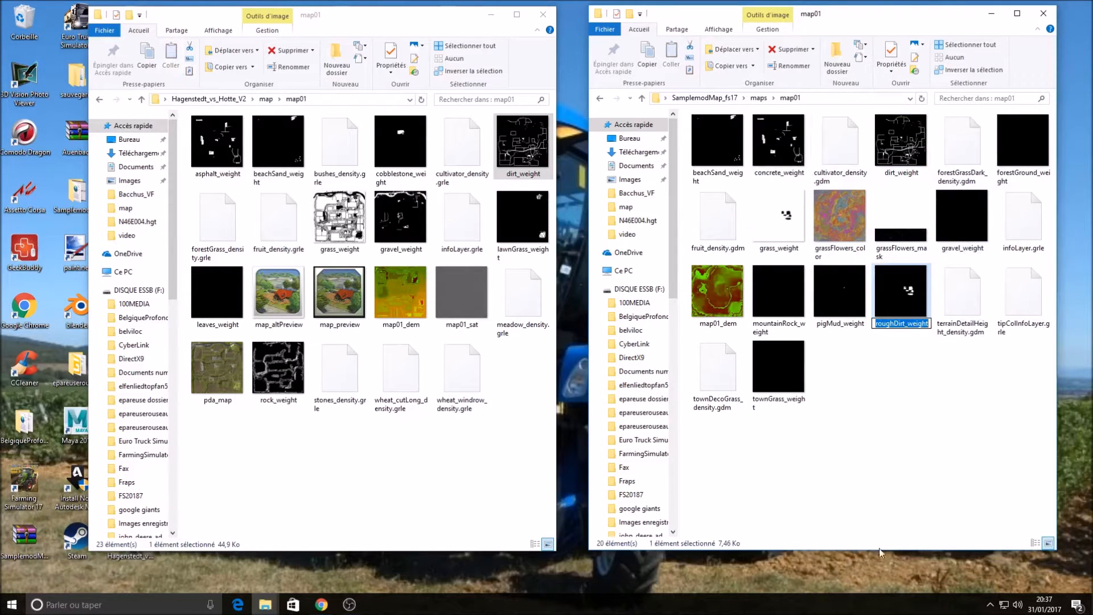
left_click(891, 310)
key("Delete")
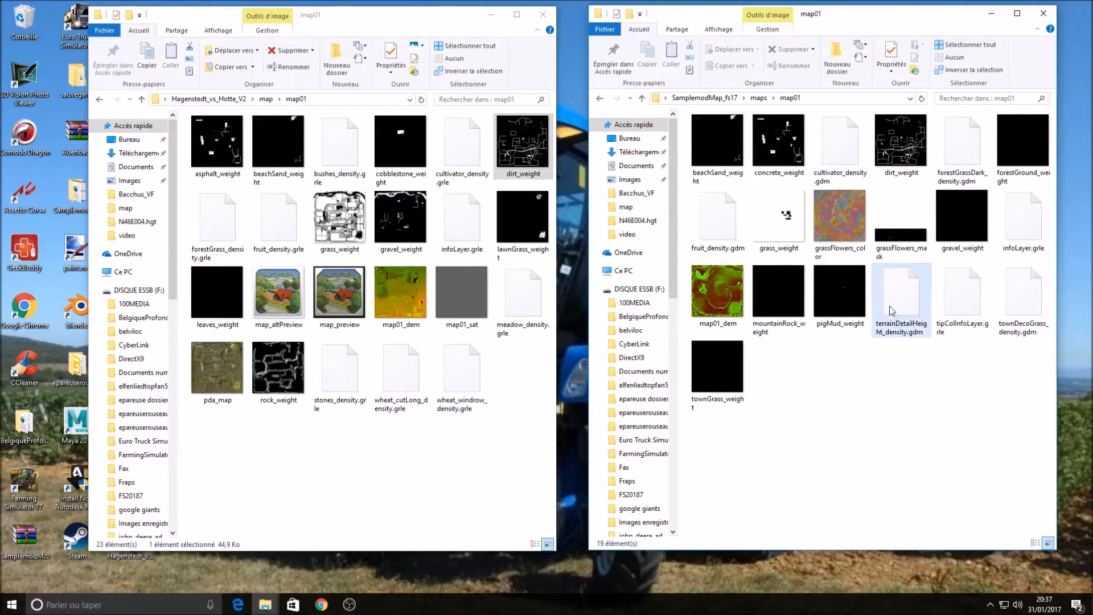
Rename the dirt_weight copy in the sample map's folder as roughDirt_weight.
right_click(906, 165)
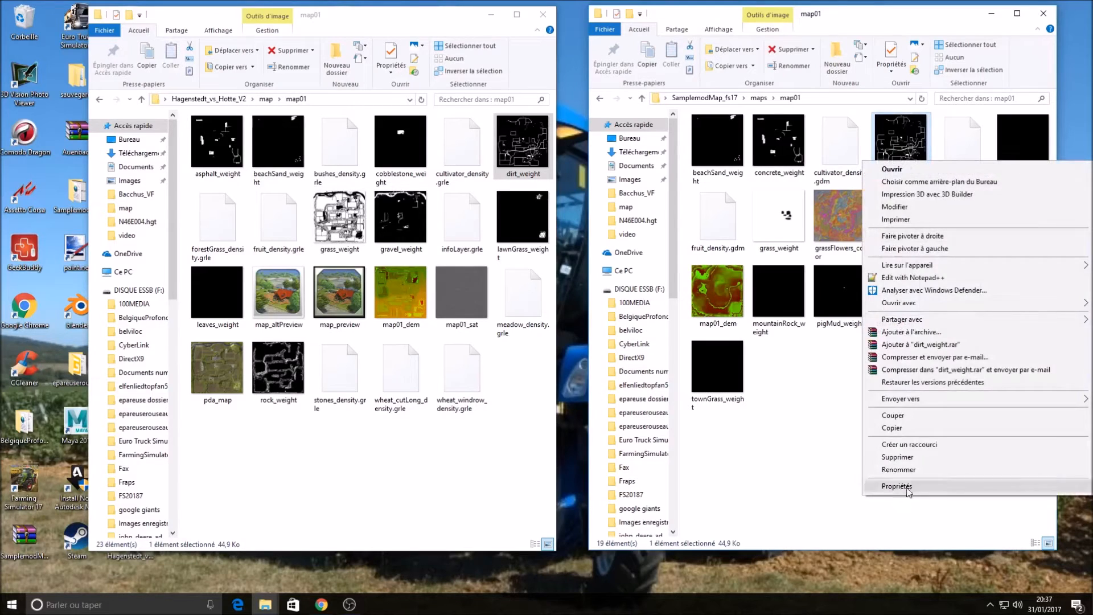
left_click(911, 470)
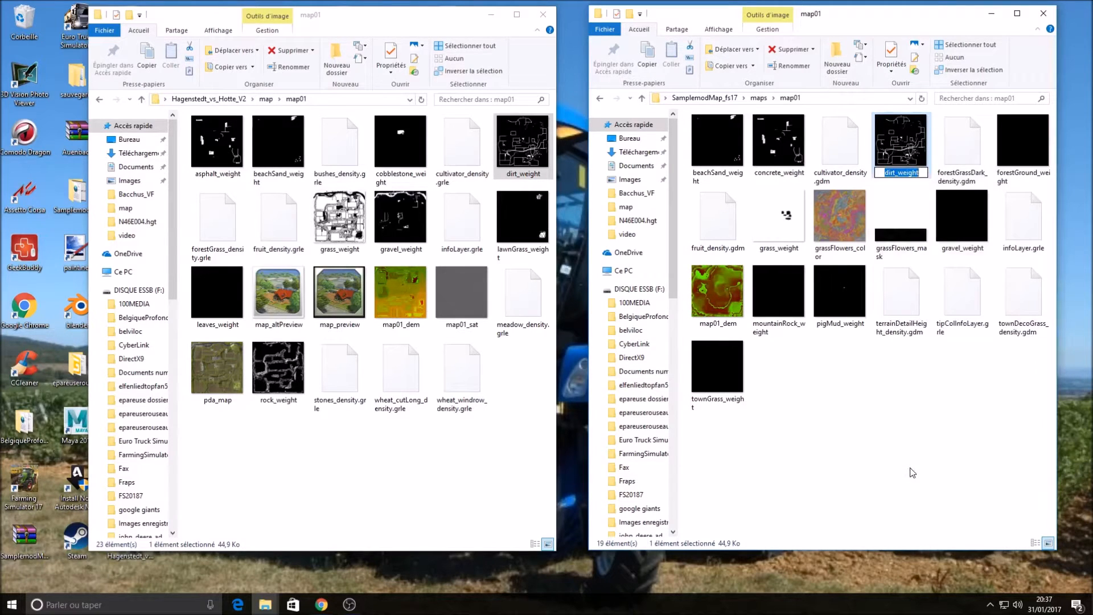
key("ctrl+v")
left_click(880, 141)
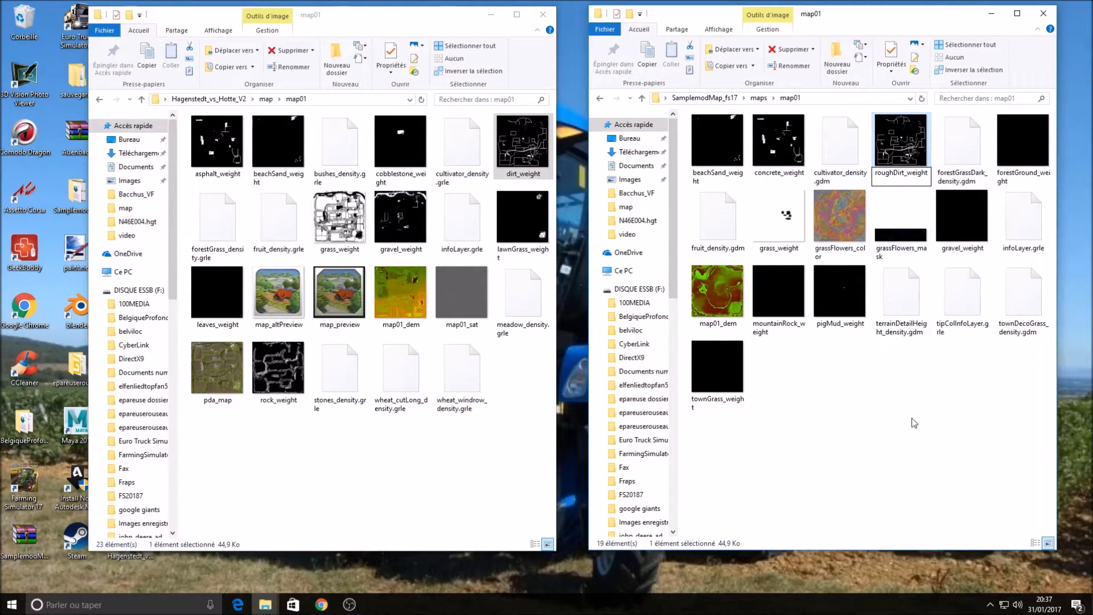
left_click(913, 400)
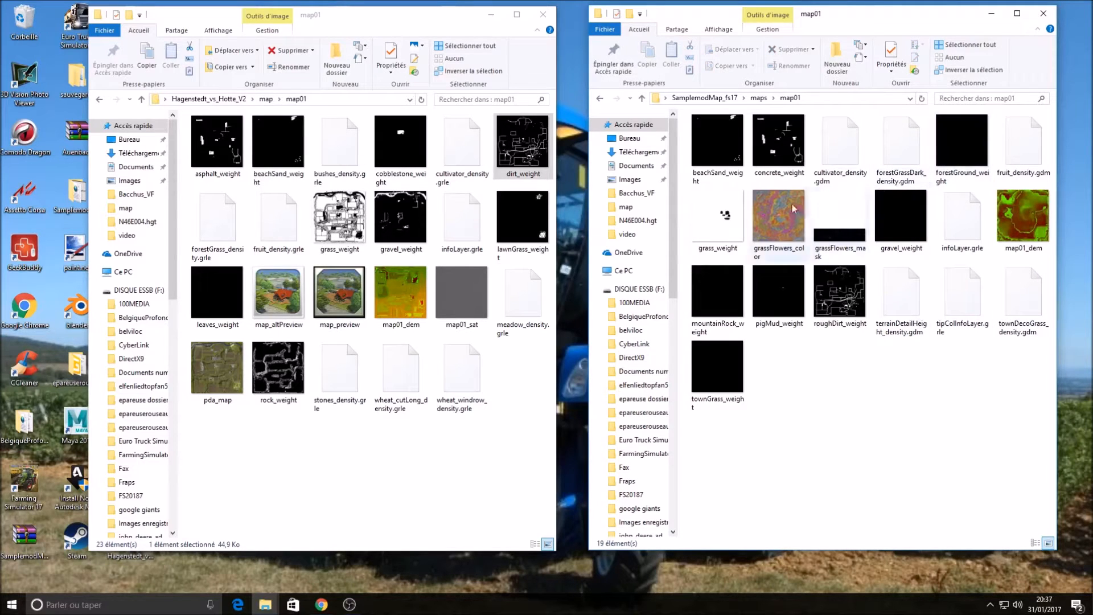
Copy Hagenstedt's grass_weight file into the sample map's map01 folder, replacing the existing file.
left_click(346, 218)
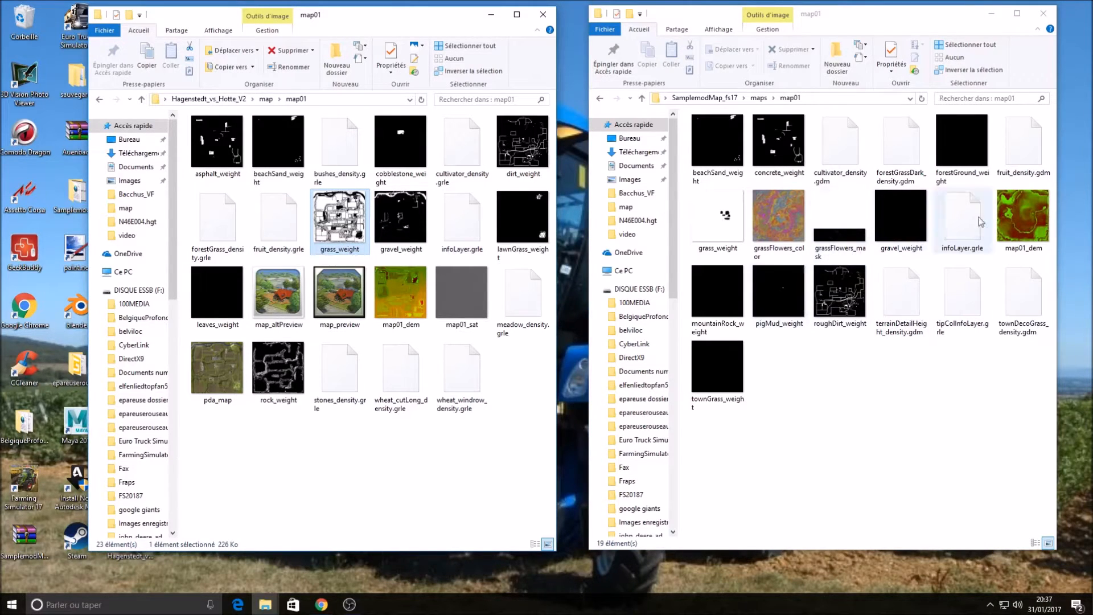
left_click(718, 217)
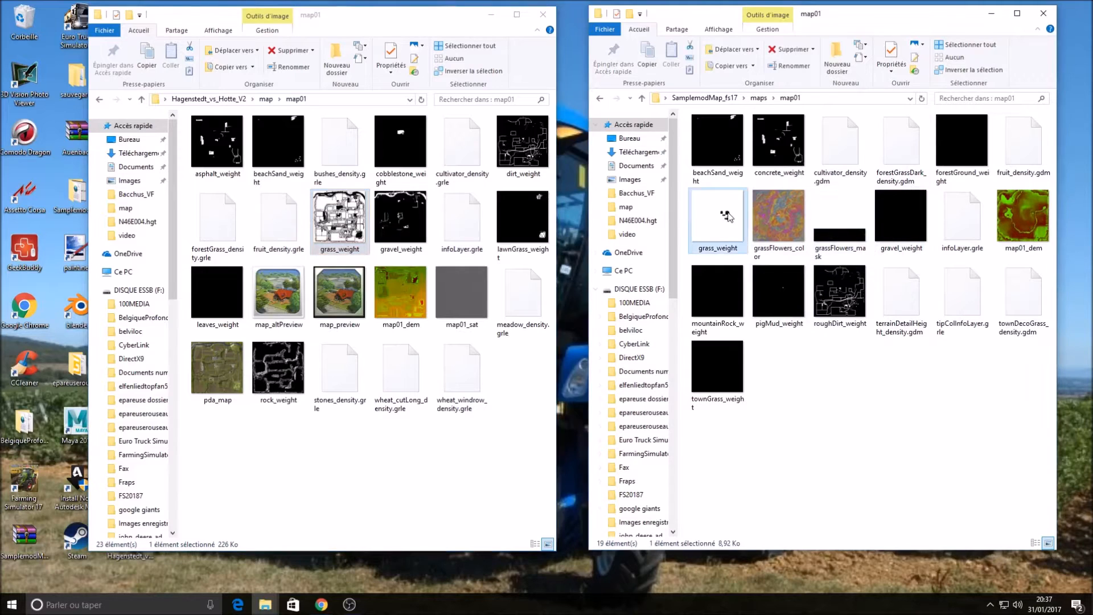
left_click(918, 452)
right_click(333, 216)
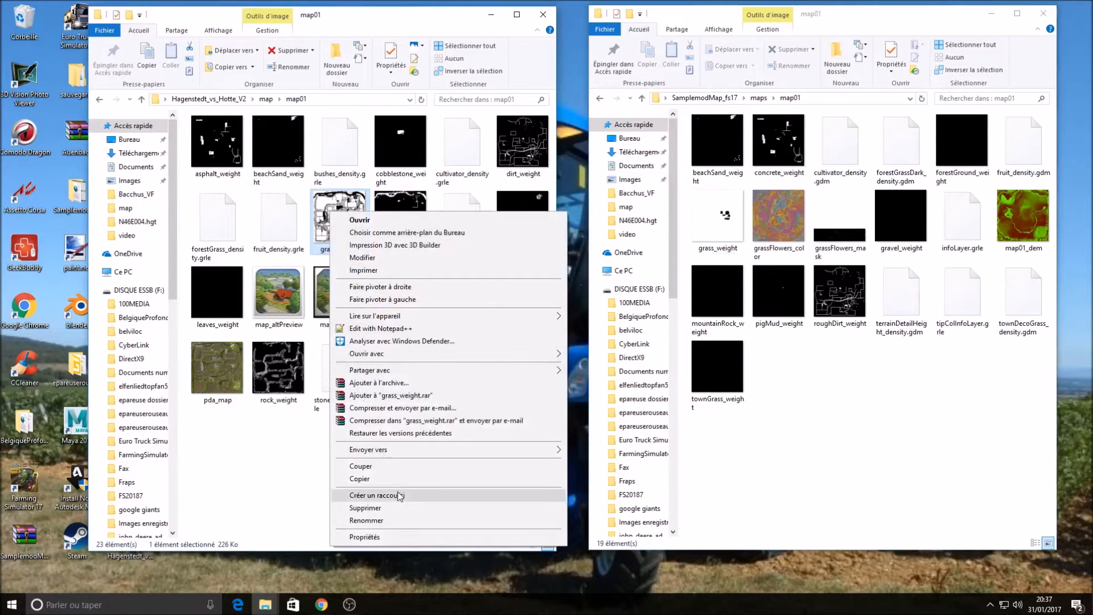
left_click(398, 478)
right_click(823, 426)
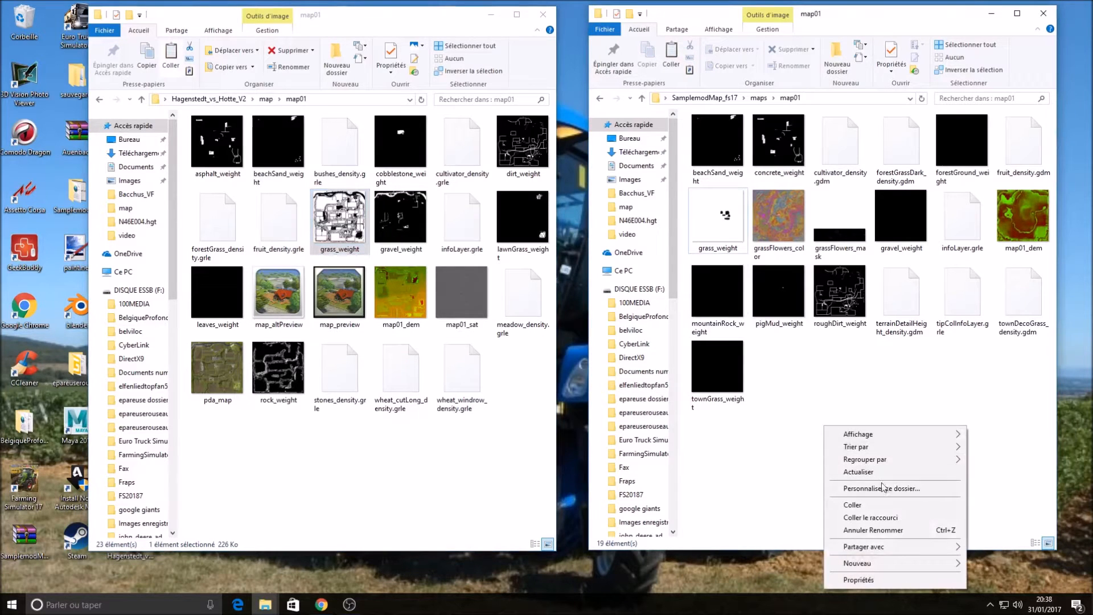
left_click(869, 506)
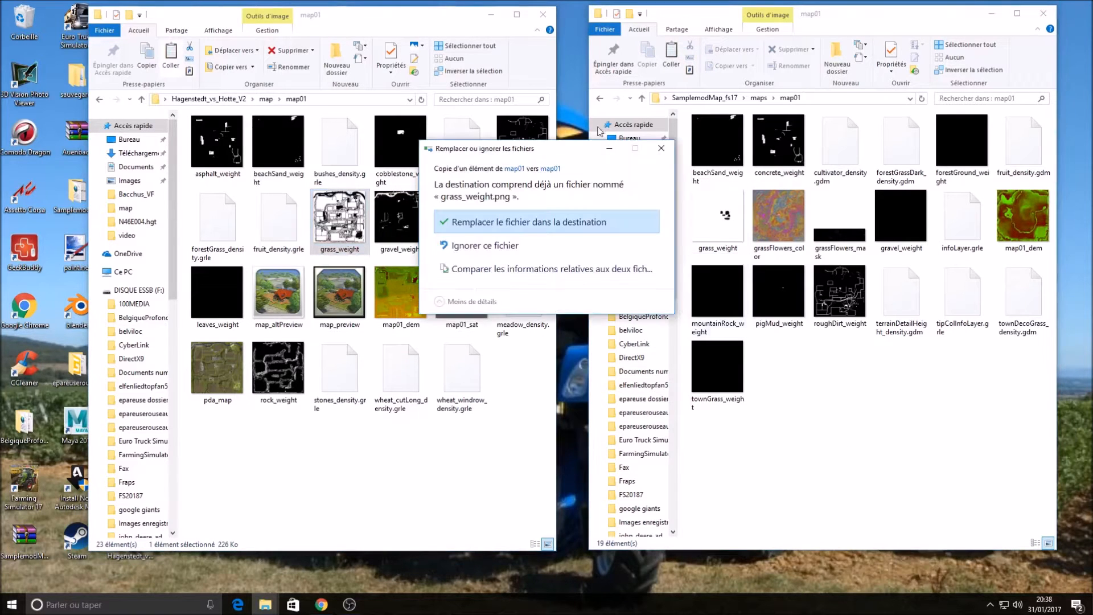
left_click(562, 225)
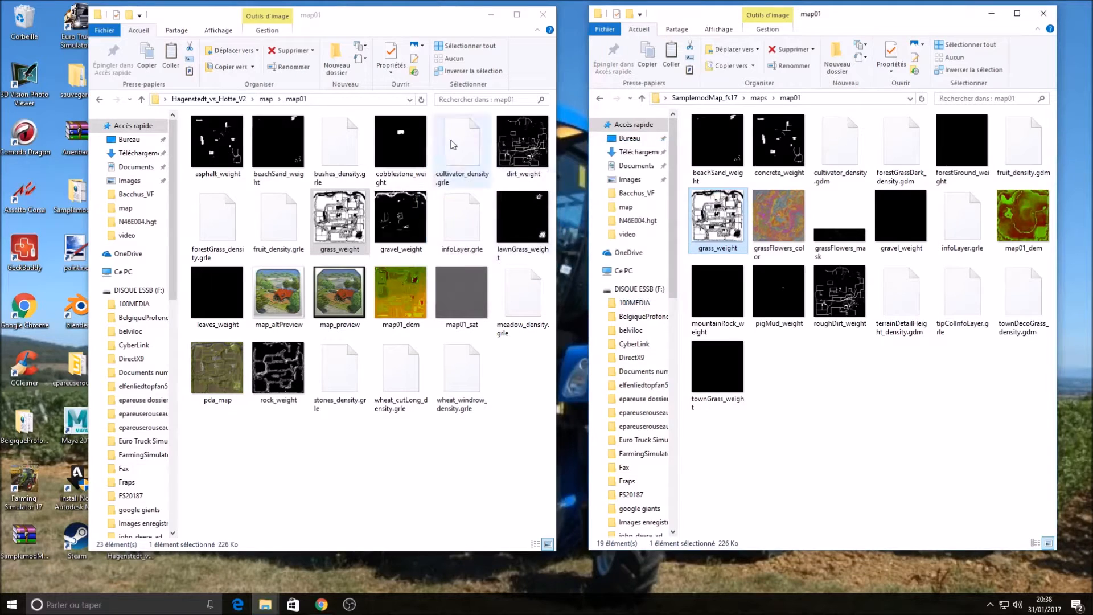
Copy Hagenstedt's gravel_weight file into the sample map's map01 folder, replacing the existing file.
left_click(401, 254)
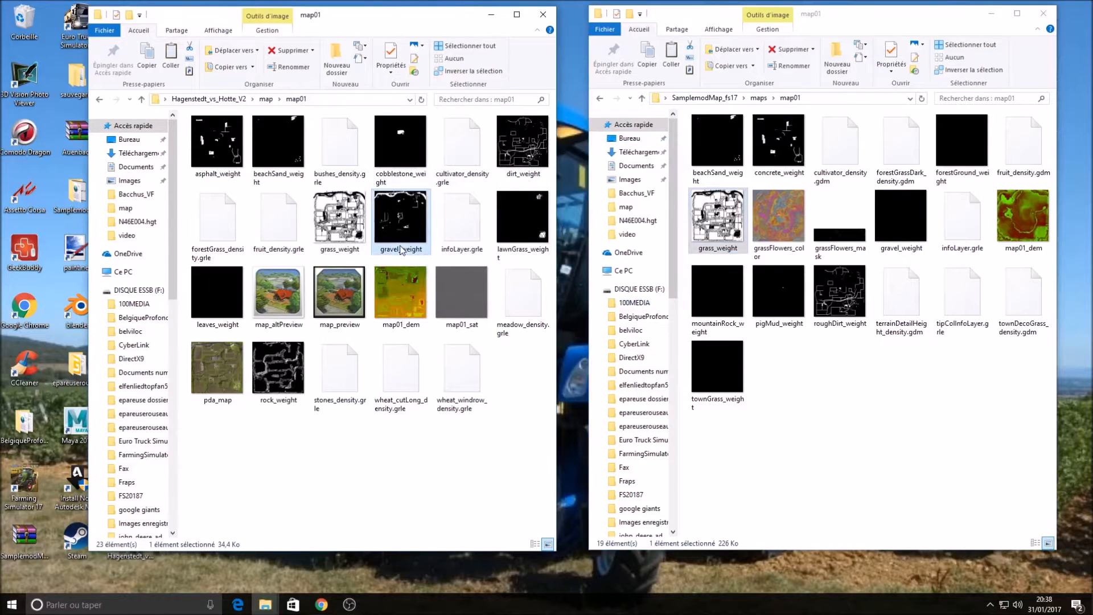
right_click(402, 248)
left_click(448, 514)
right_click(926, 449)
left_click(933, 492)
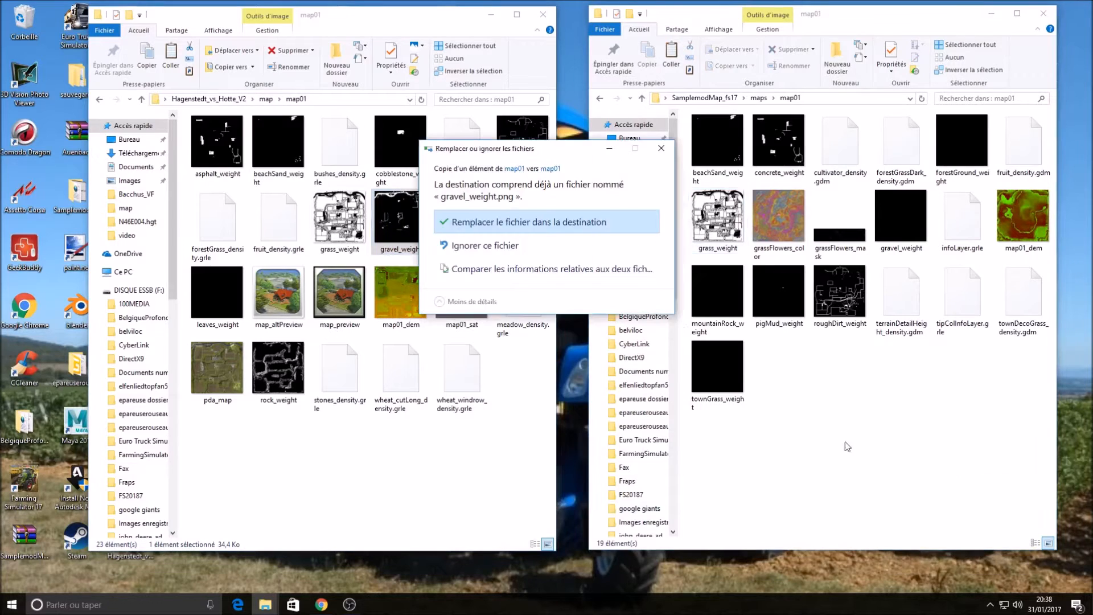
left_click(566, 222)
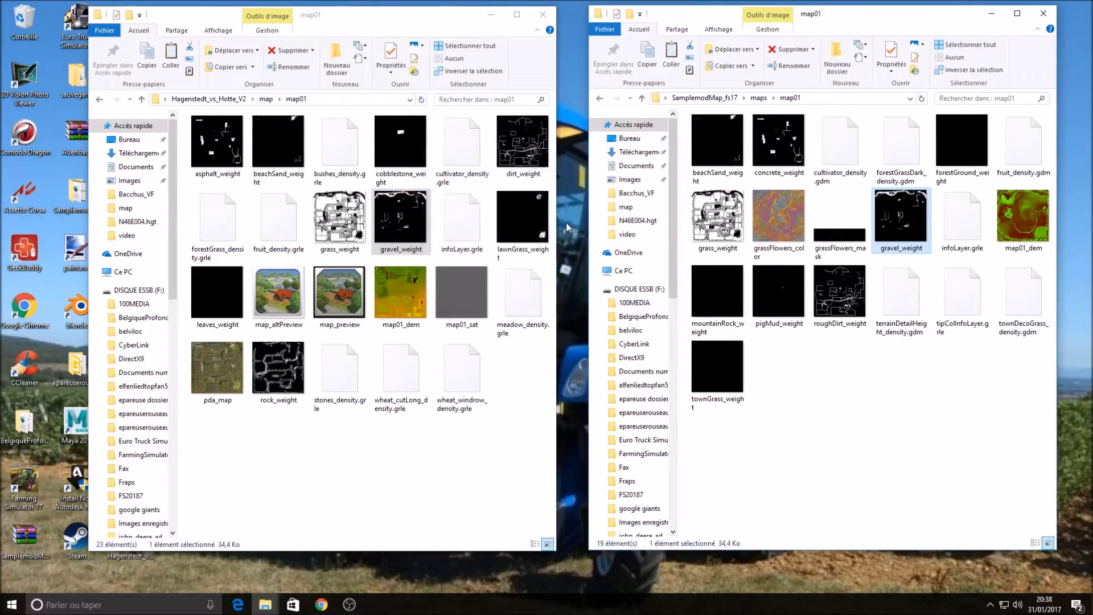
Copy Hagenstedt's lawnGrass_weight file into the sample map's map01 folder.
left_click(519, 218)
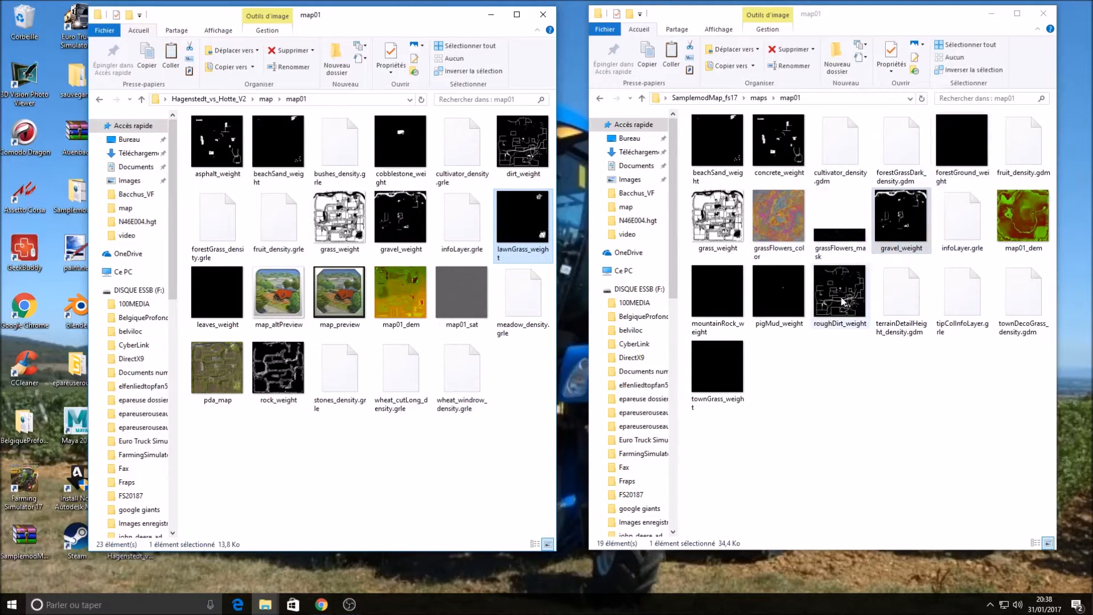
right_click(531, 217)
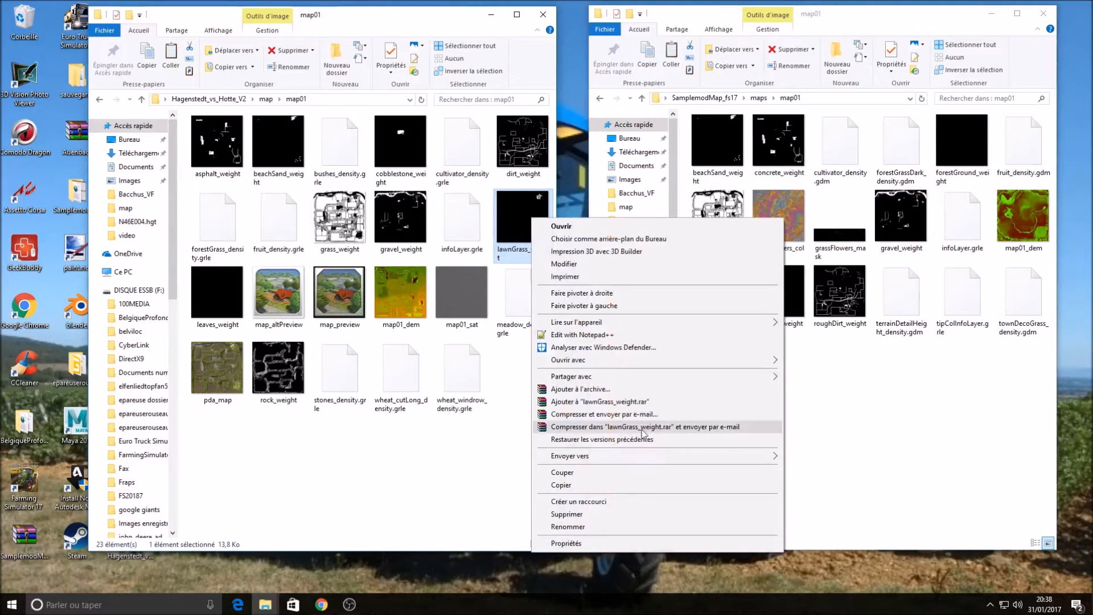
left_click(585, 485)
right_click(802, 383)
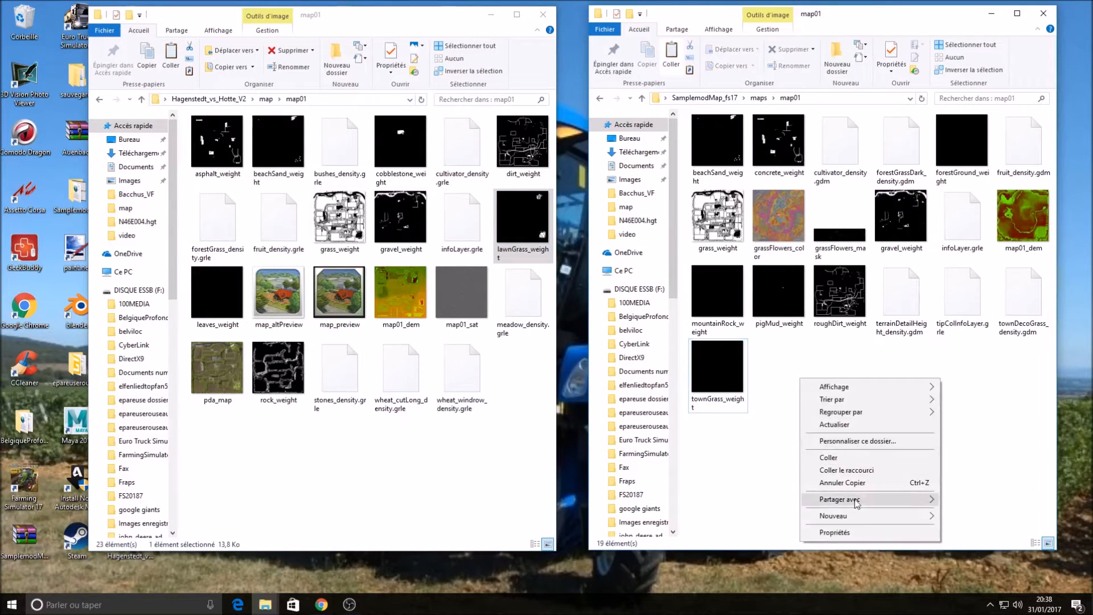
left_click(819, 455)
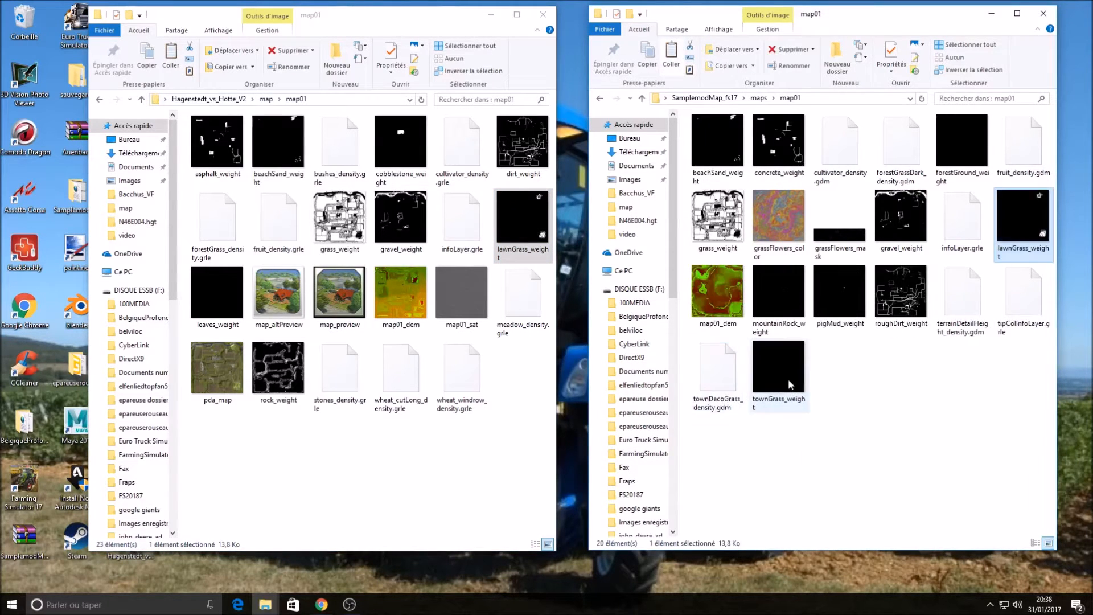
Copy the name of the sample map's townGrass_weight file and delete that file.
left_click(781, 394)
right_click(781, 394)
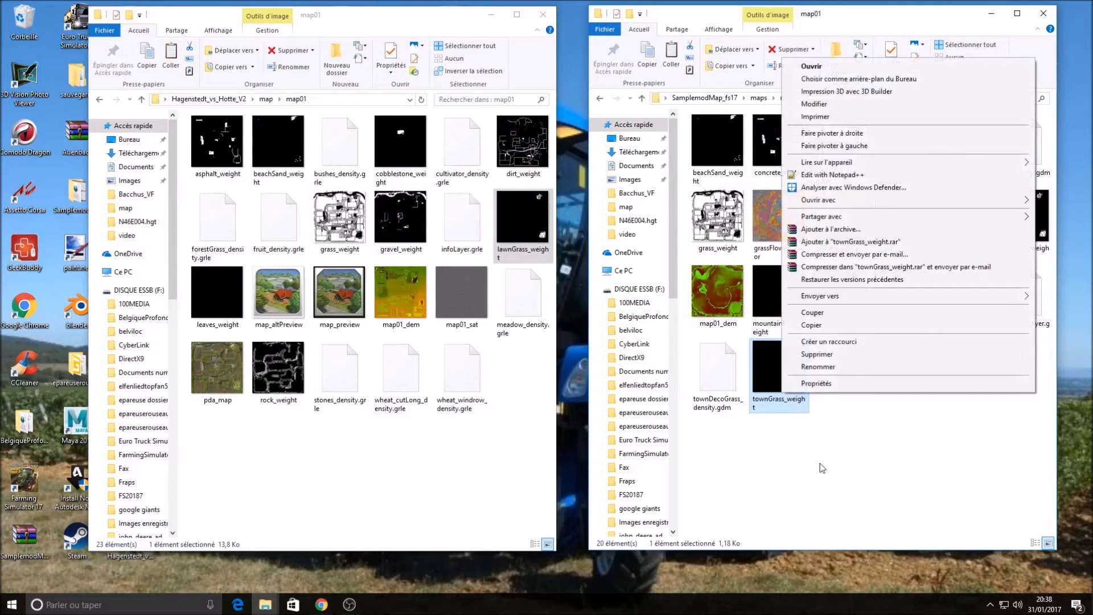
left_click(823, 367)
key("ctrl+c")
left_click(779, 362)
key("Delete")
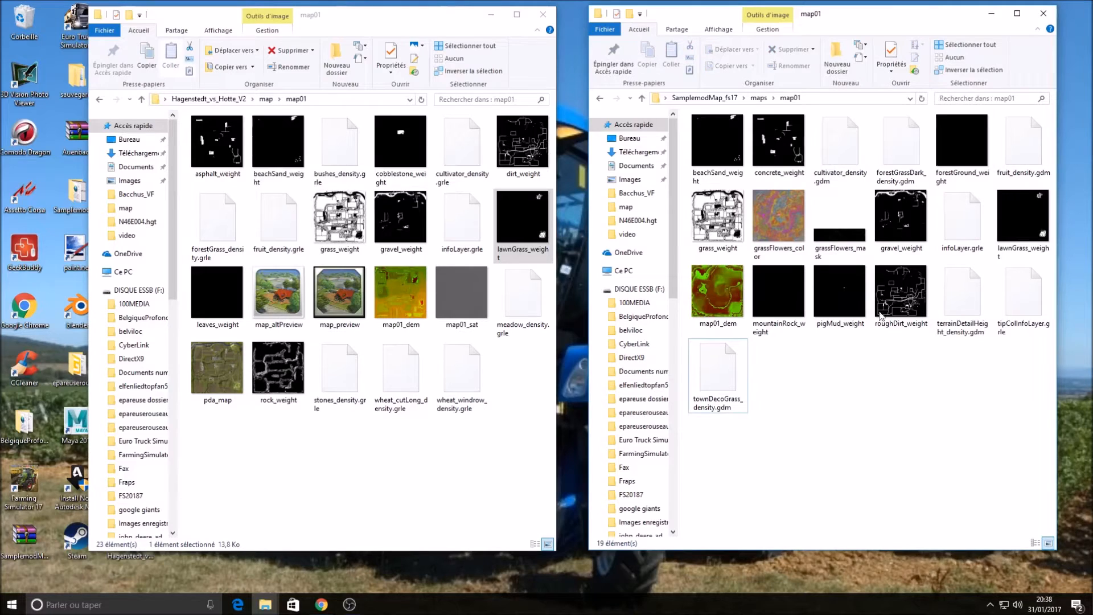
Rename the lawnGrass_weight copy in the sample map's folder as townGrass_weight.
right_click(1016, 213)
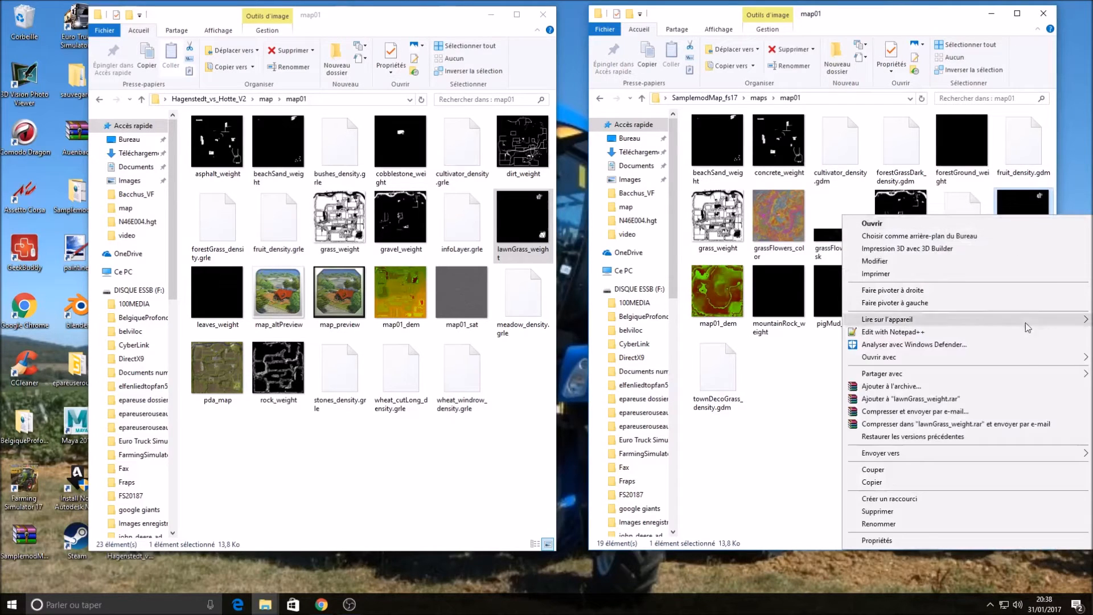
left_click(928, 524)
key("ctrl+v")
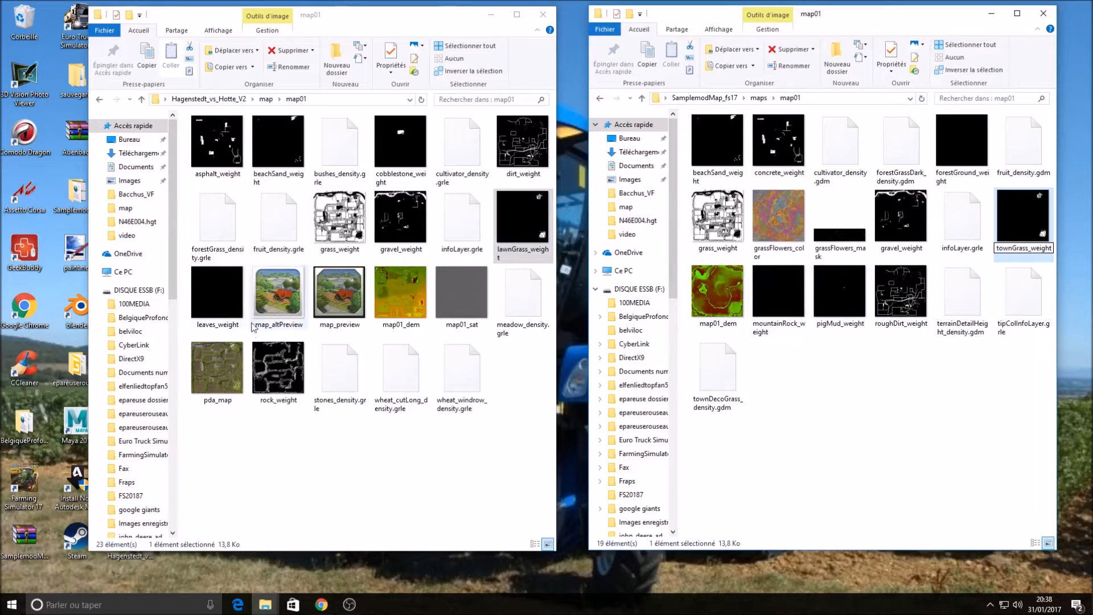
Copy Hagenstedt's leaves_weight file into the sample map's map01 folder.
left_click(216, 296)
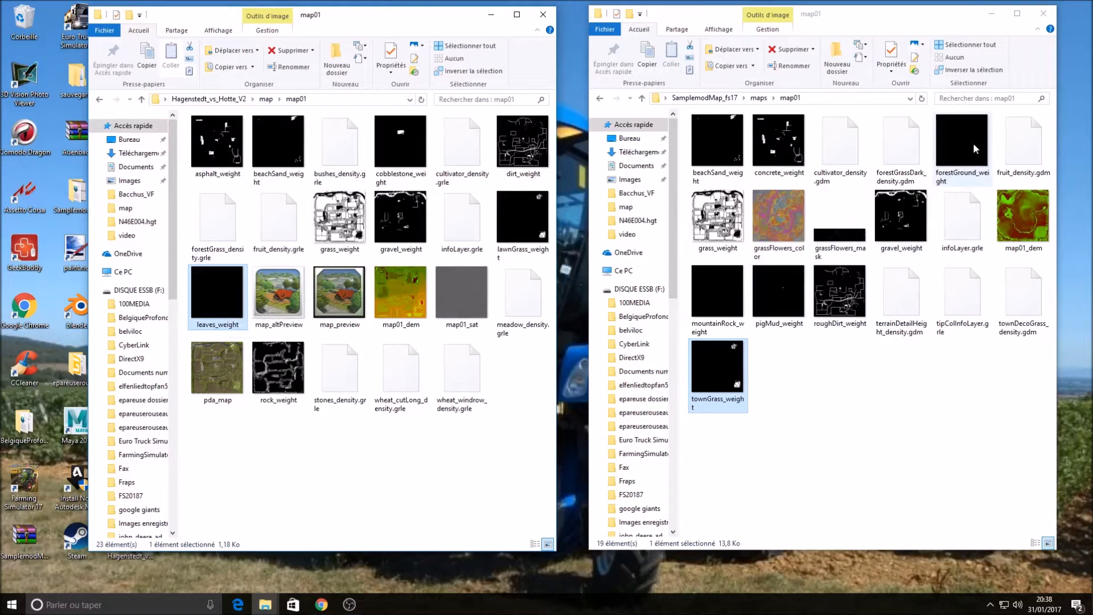
left_click(972, 143)
left_click(235, 295)
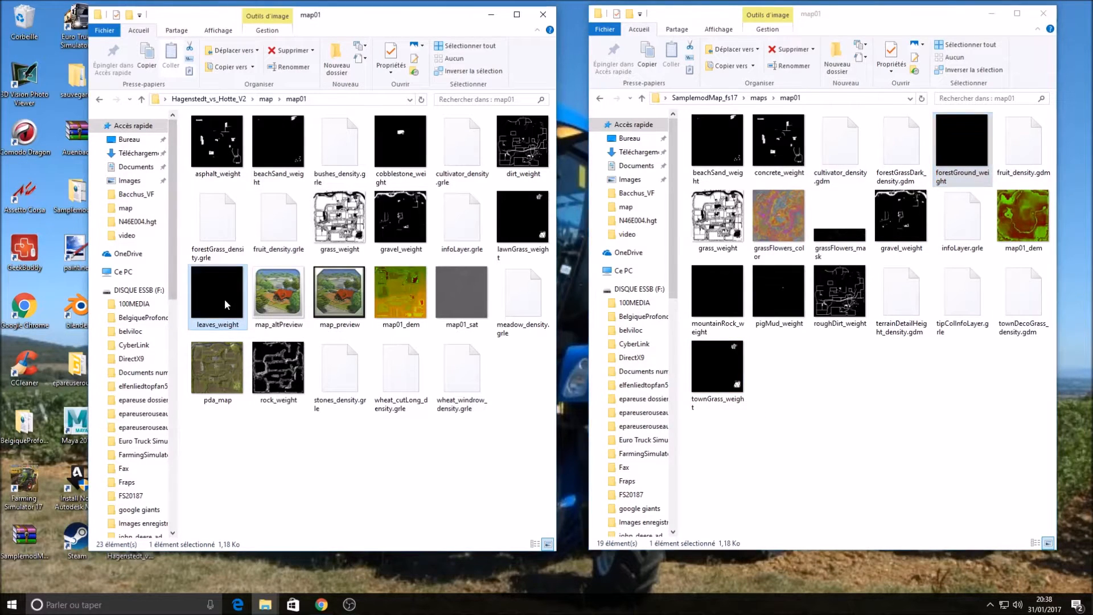
right_click(225, 299)
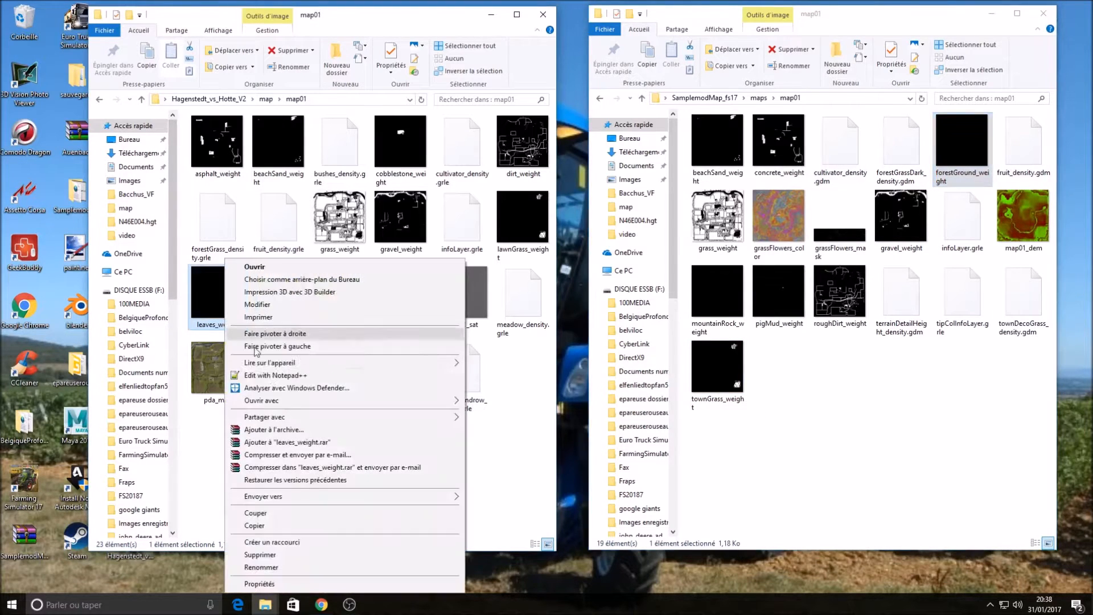
left_click(314, 528)
right_click(855, 436)
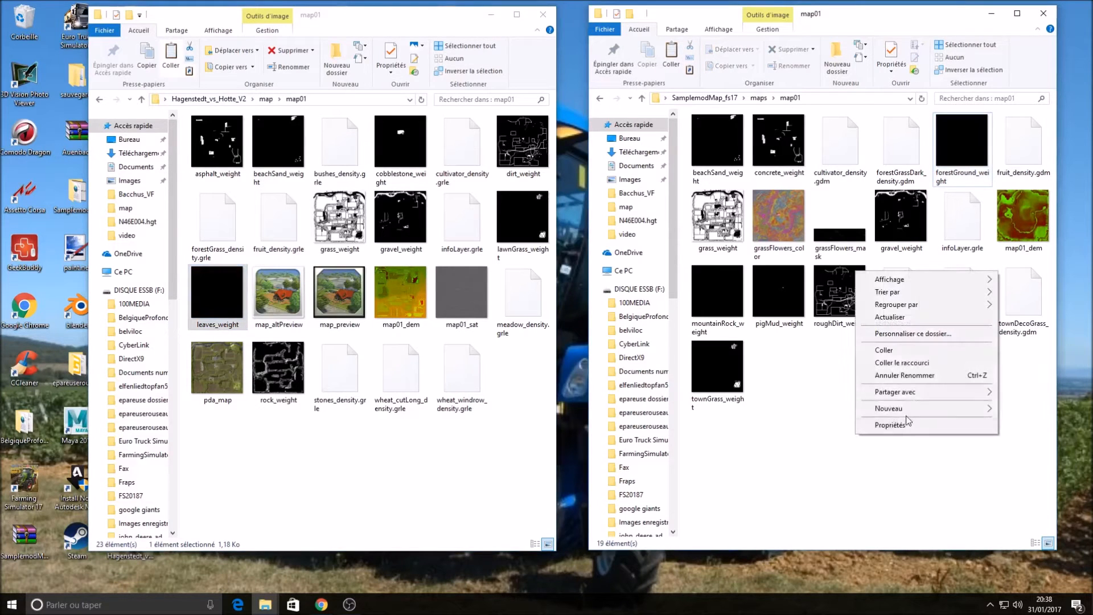
left_click(912, 351)
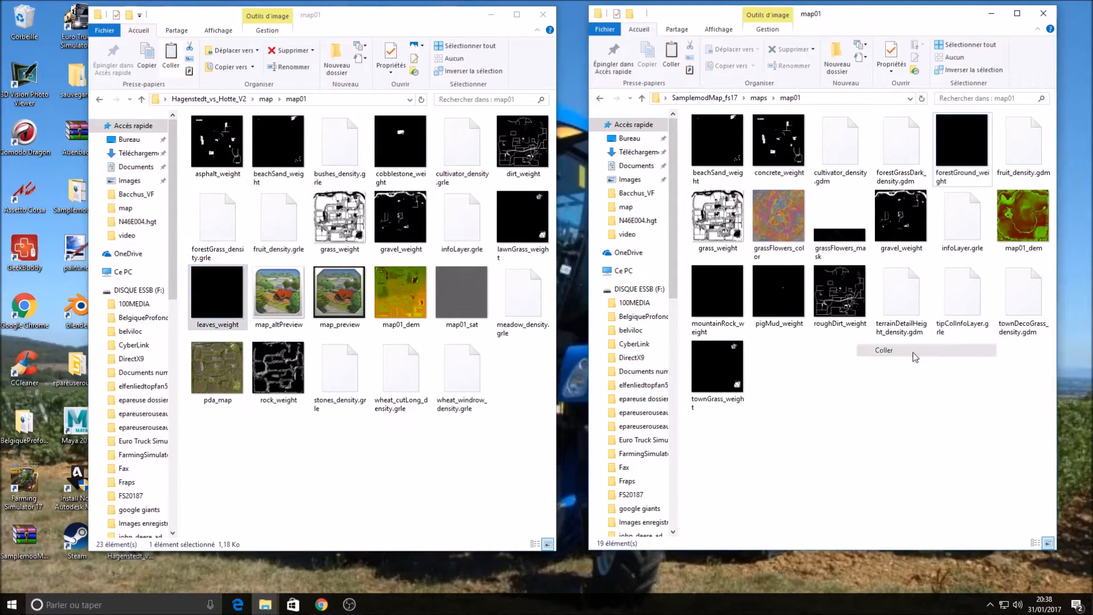
Copy the name of the sample map's forestGround_weight file and delete that file.
right_click(970, 163)
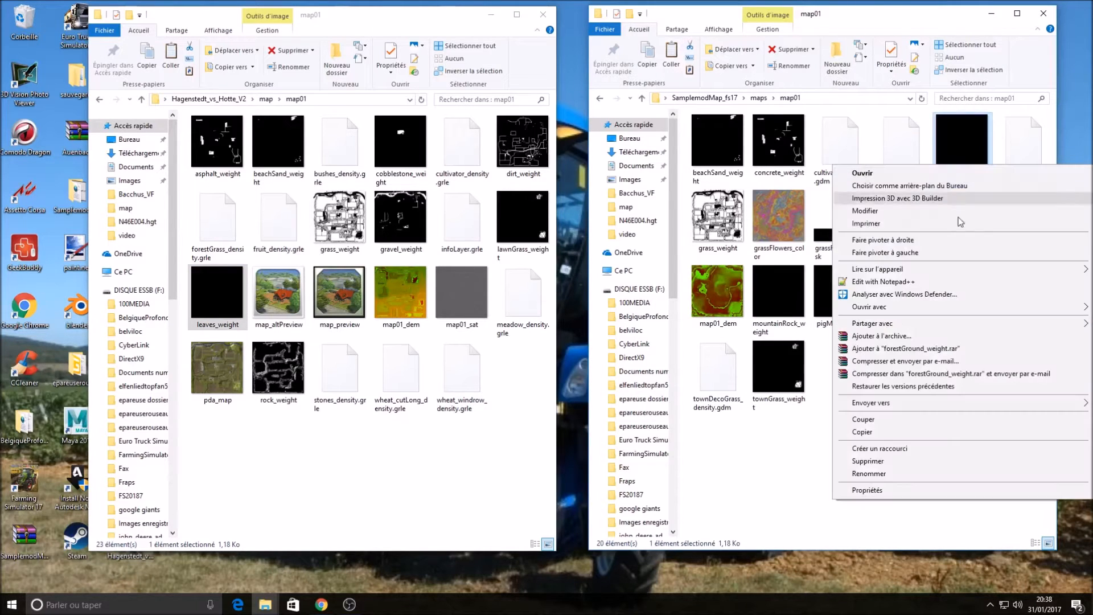
left_click(916, 477)
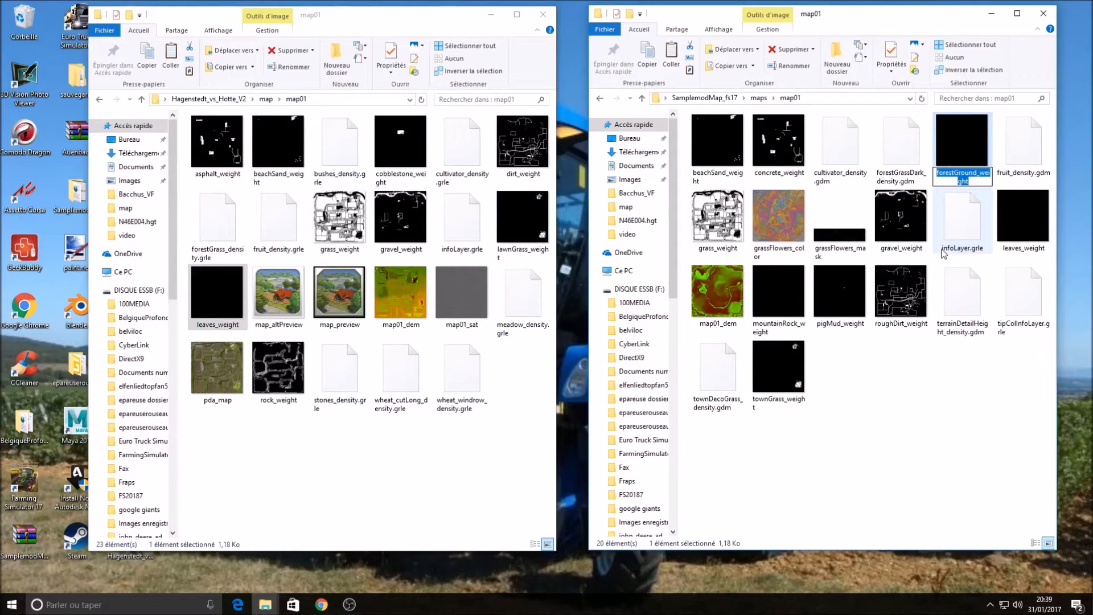
right_click(1013, 219)
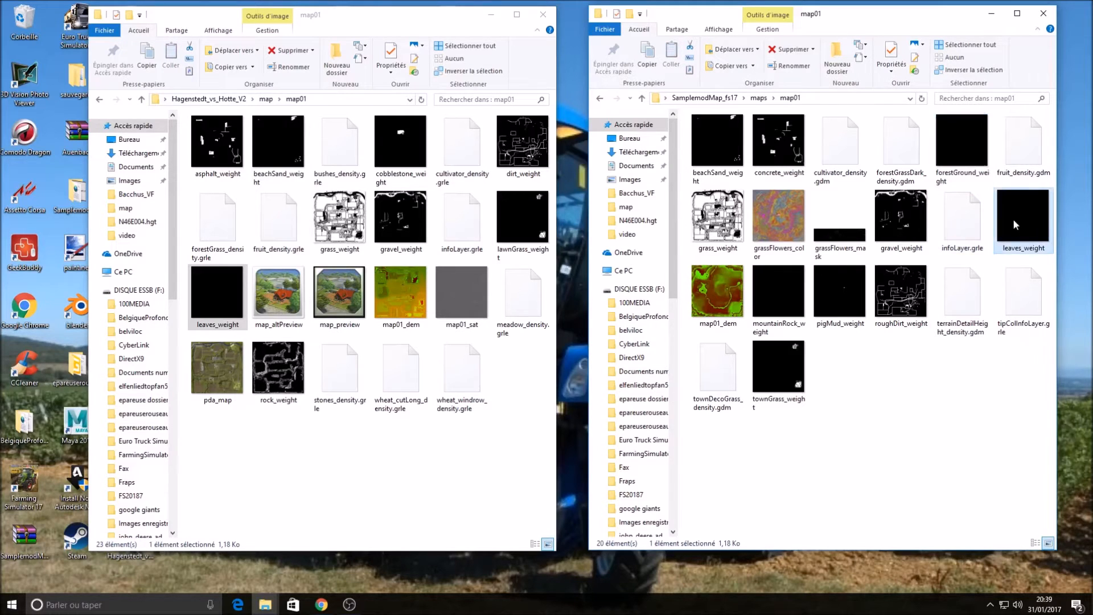
left_click(963, 148)
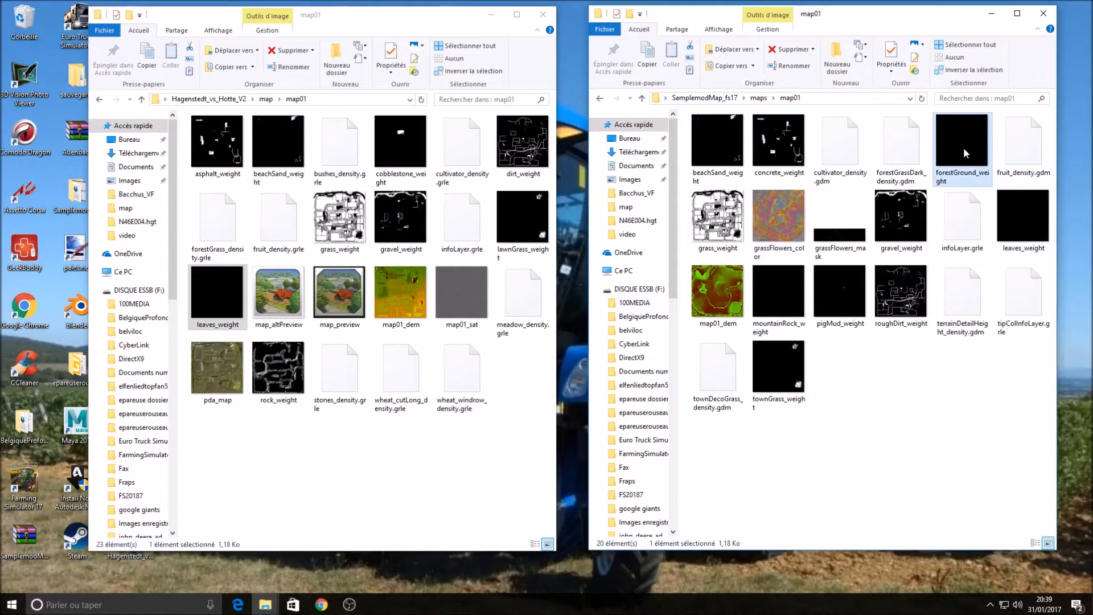
key("Delete")
Rename the leaves_weight copy in the sample map's folder as forestGround_weight.
left_click(960, 224)
right_click(959, 224)
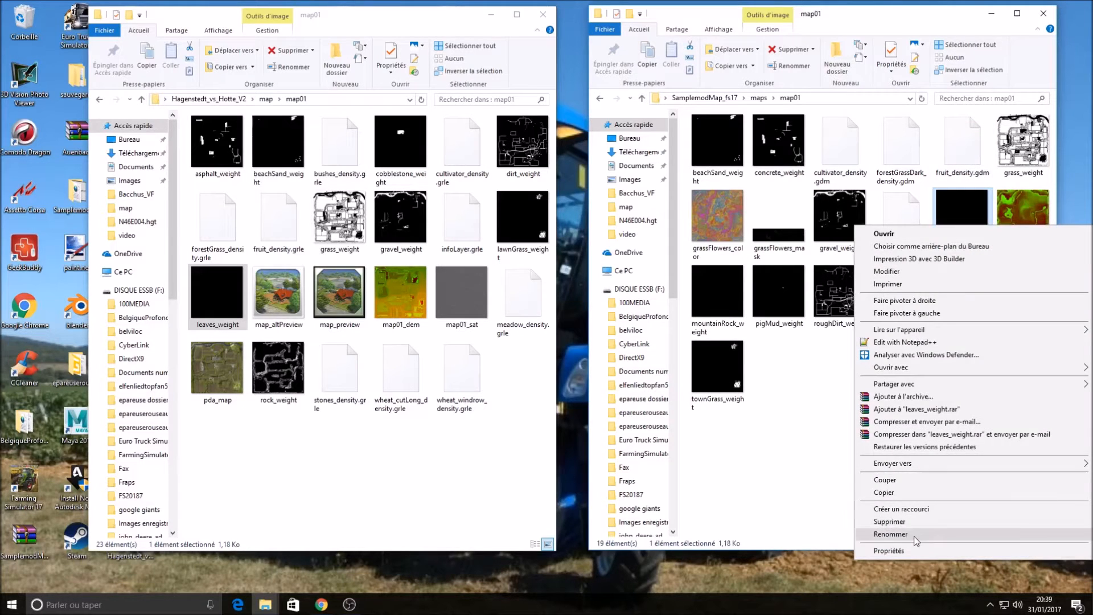
left_click(913, 534)
key("ctrl+v")
key("Return")
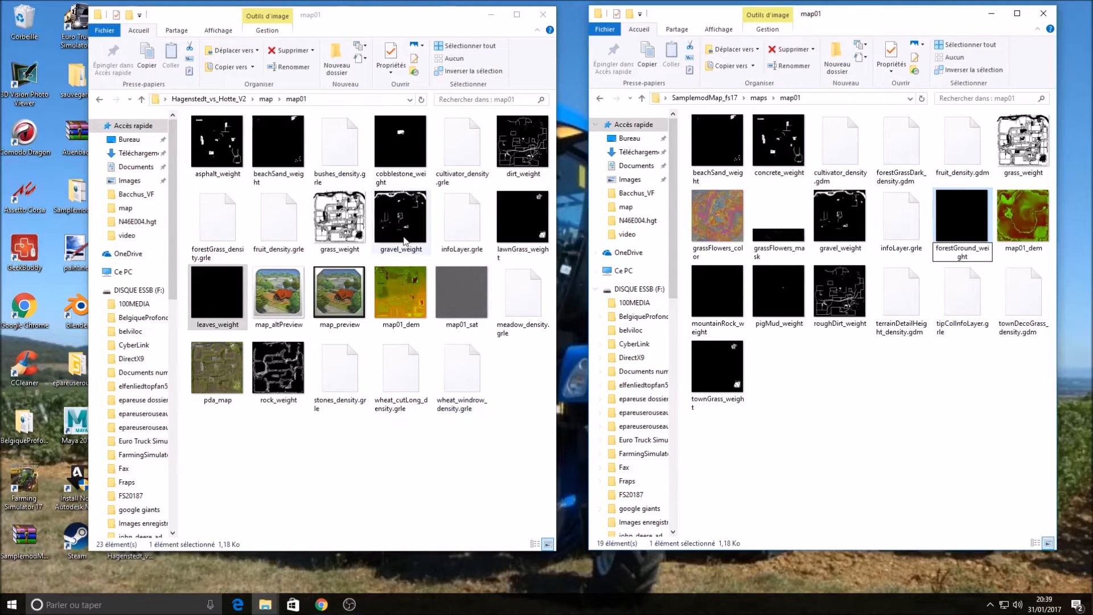
Copy Hagenstedt's map01_dem file into the sample map's map01 folder, replacing the existing file.
left_click(388, 294)
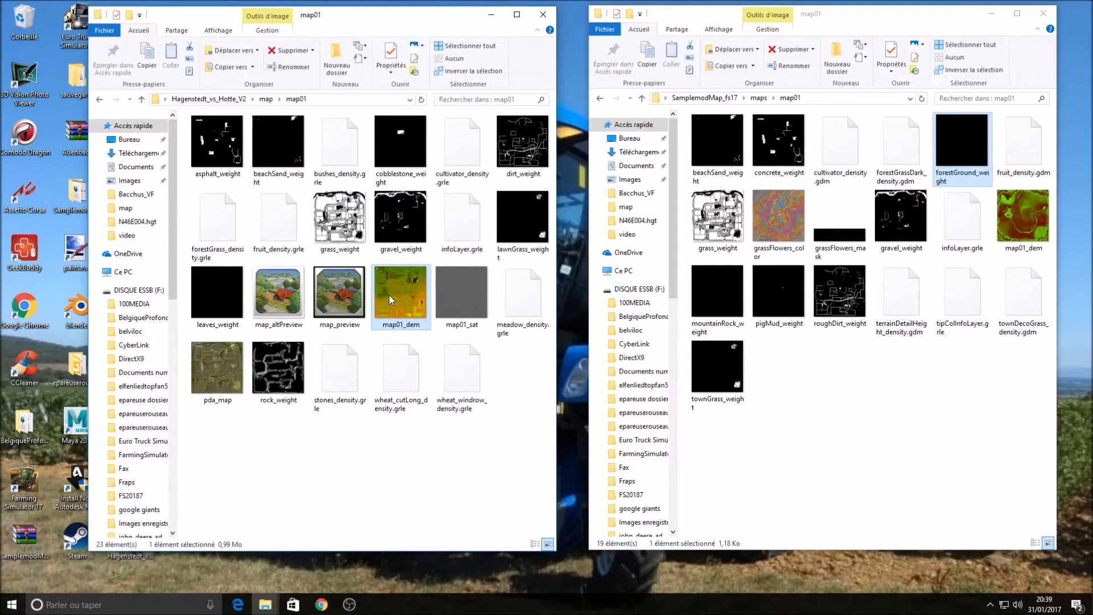
right_click(388, 295)
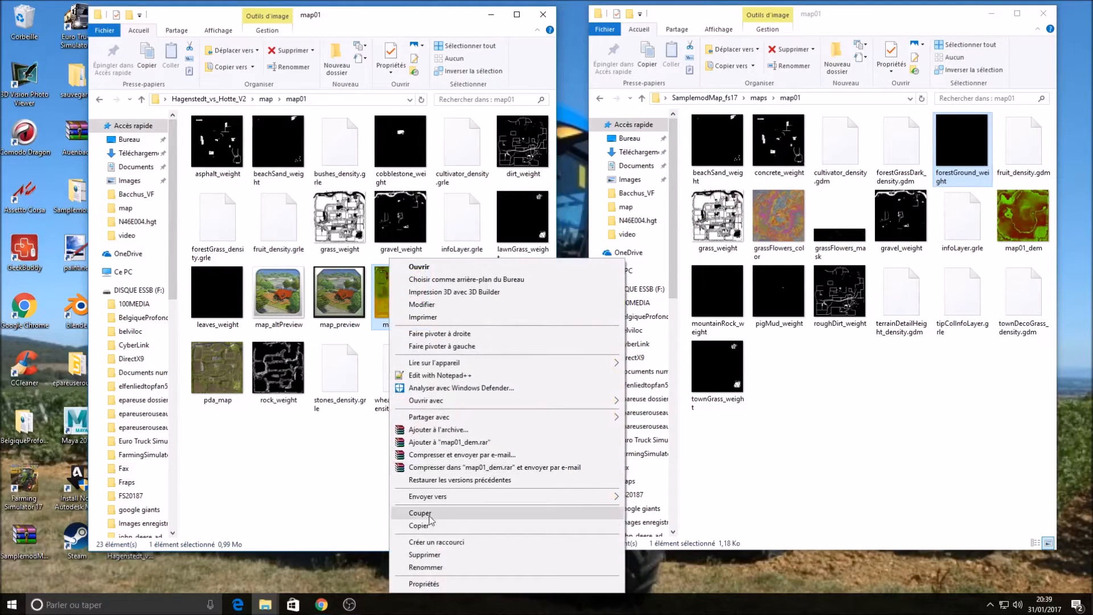
left_click(437, 528)
right_click(920, 411)
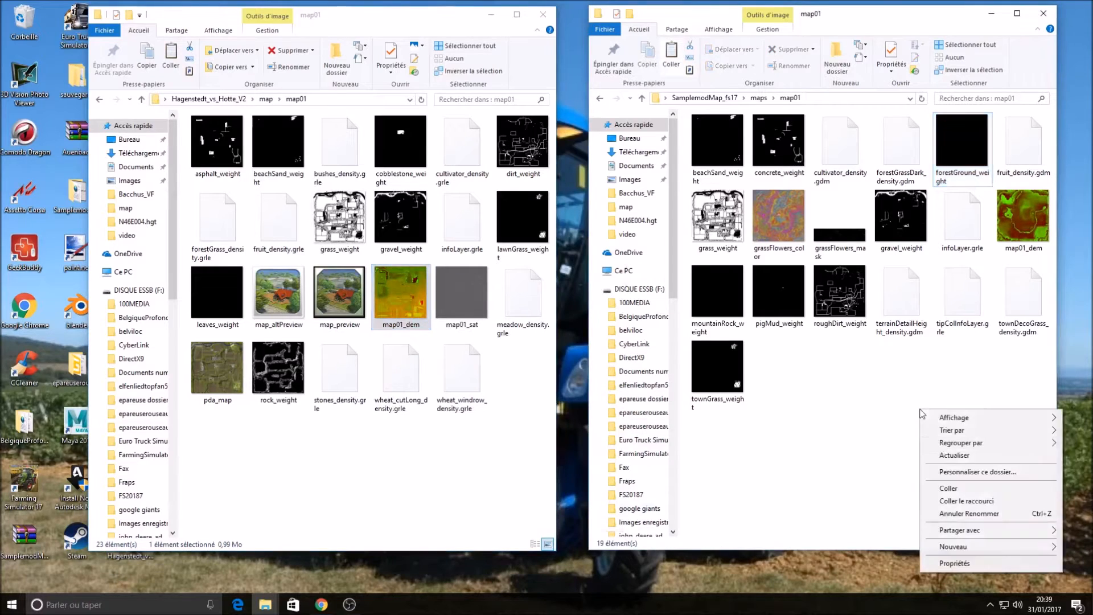
left_click(961, 493)
left_click(555, 225)
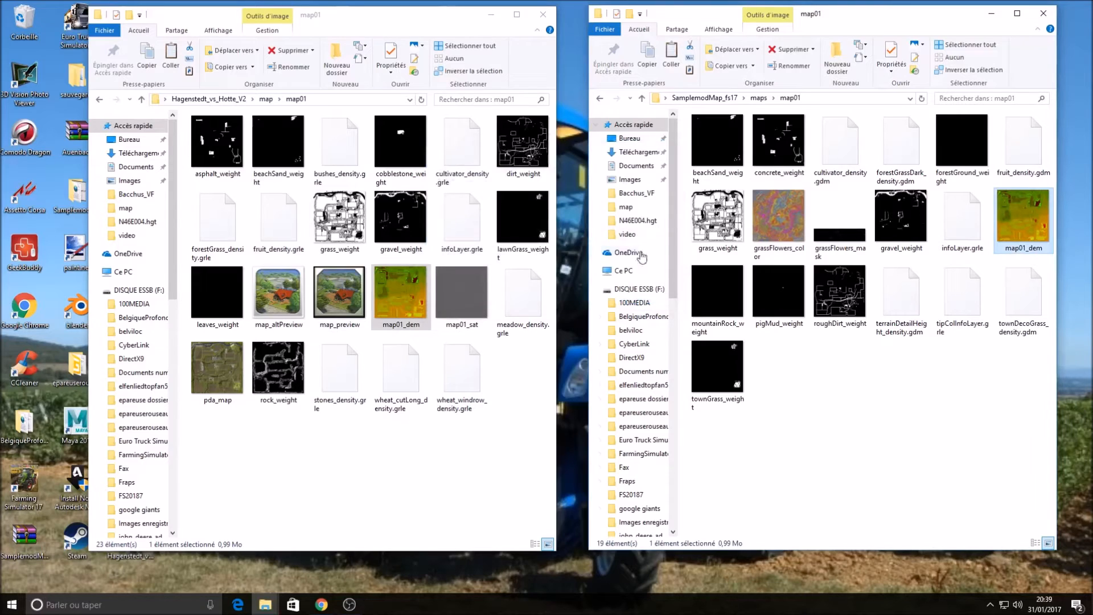
Copy Hagenstedt's rock_weight file into the sample map's map01 folder.
left_click(290, 382)
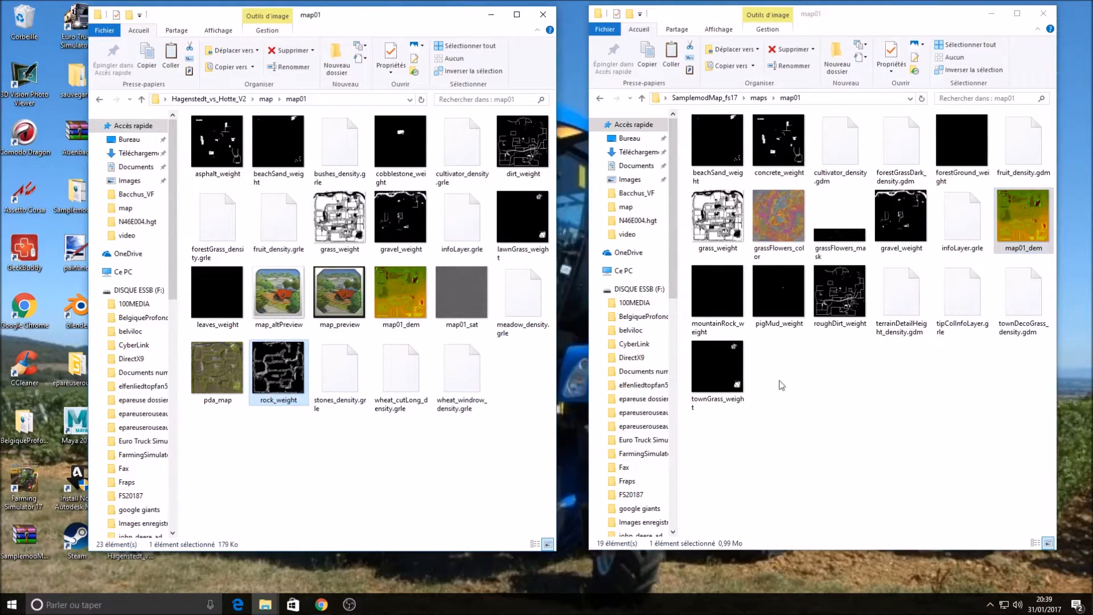
left_click(720, 297)
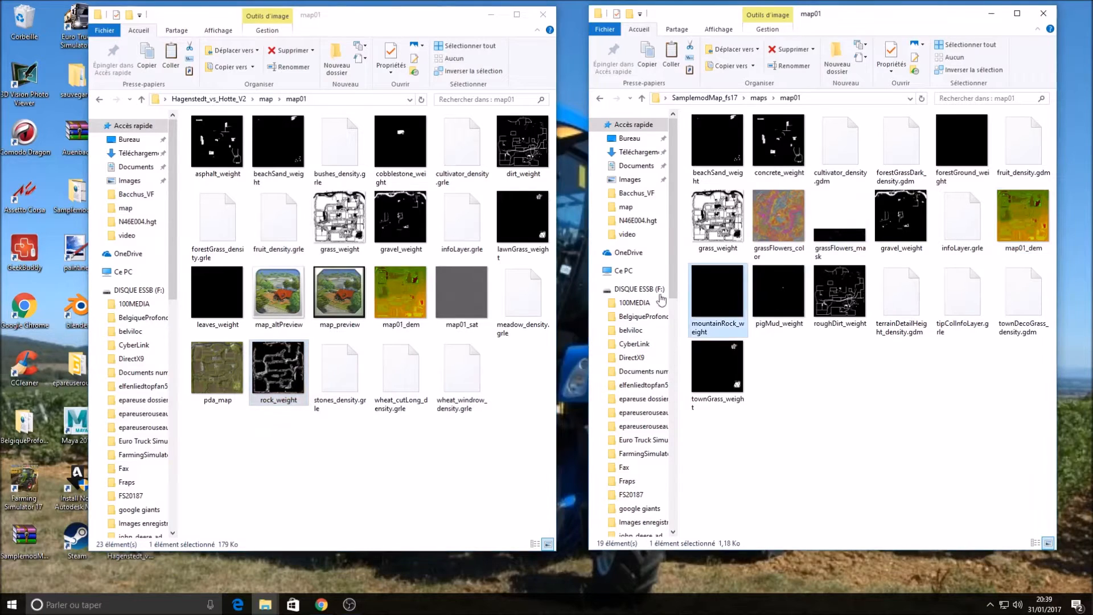
right_click(275, 365)
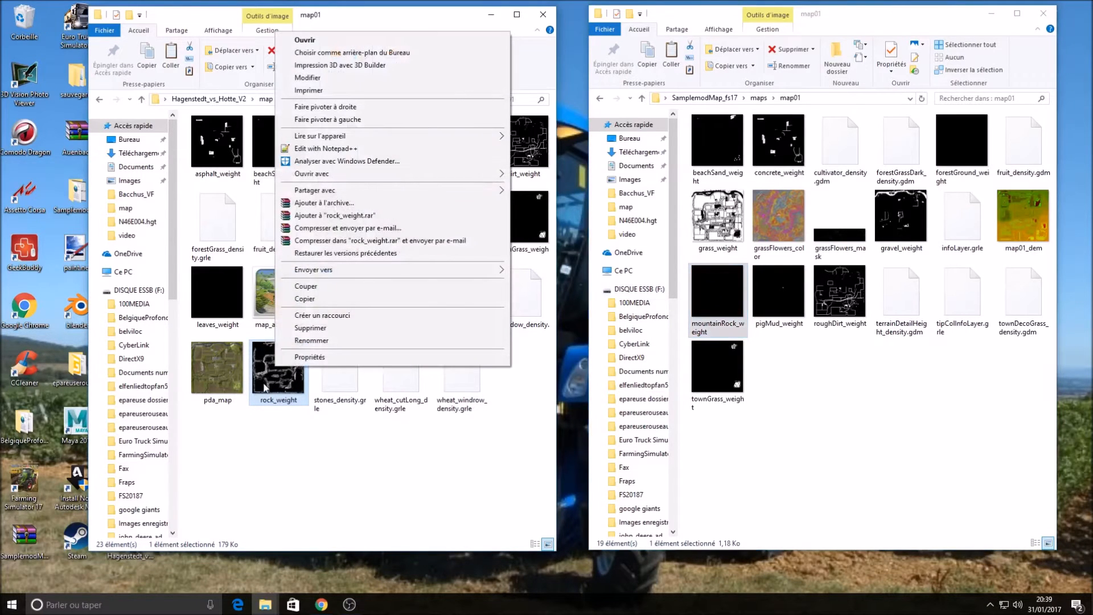
left_click(328, 298)
right_click(826, 407)
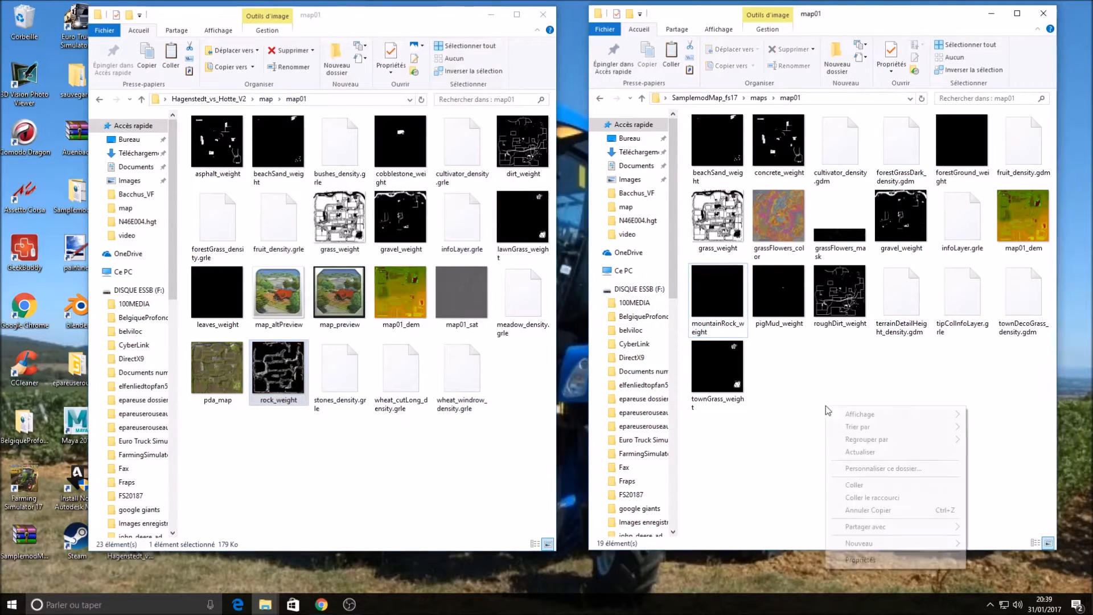
left_click(871, 486)
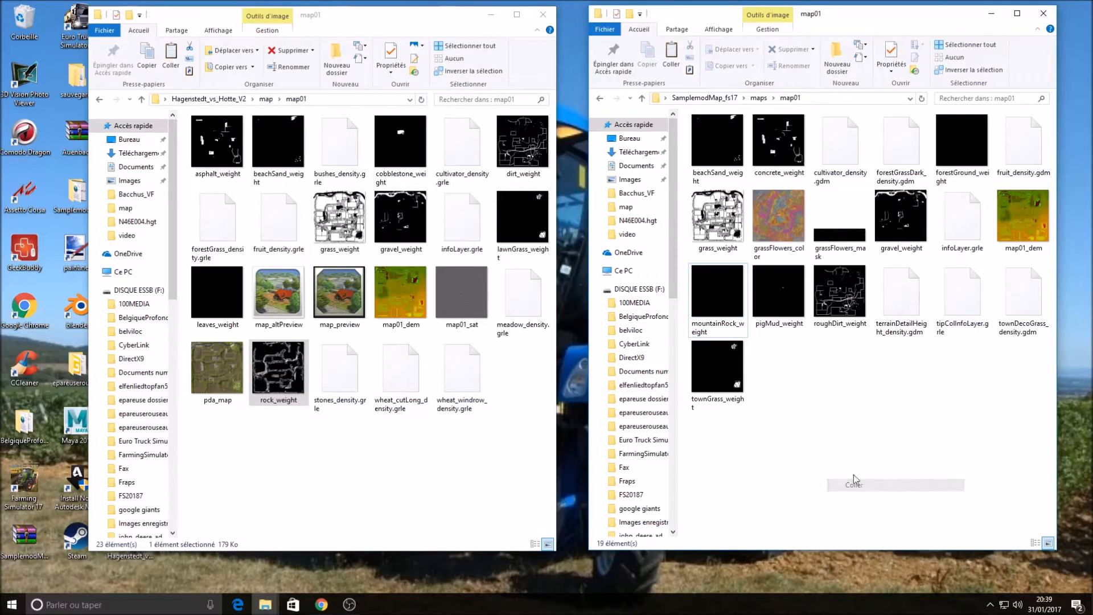
Copy the name of the sample map's mountainRock_weight file and delete that file.
right_click(712, 314)
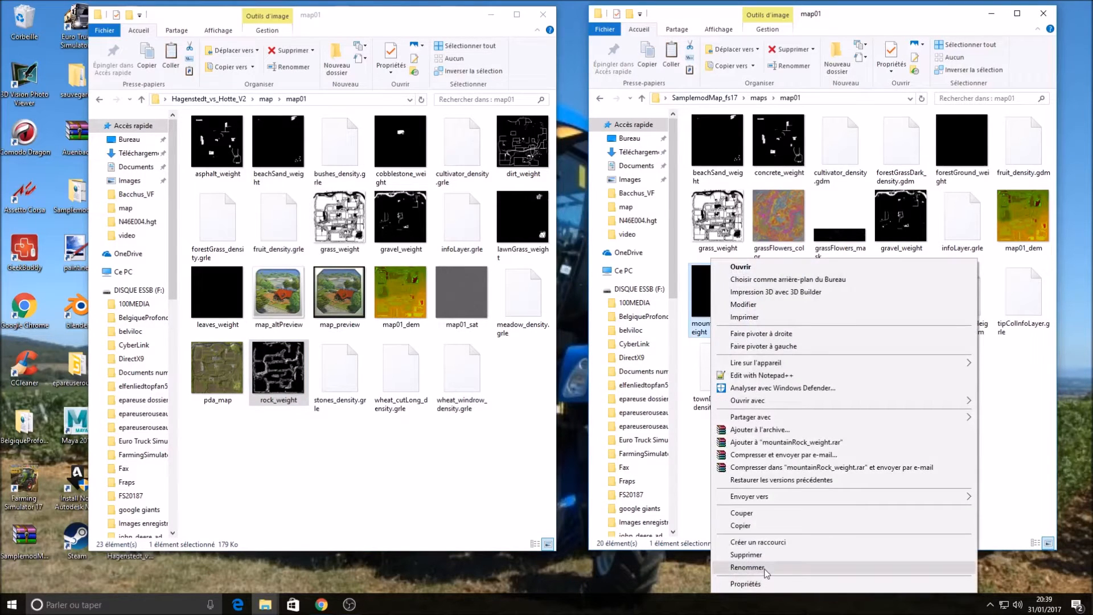
left_click(762, 562)
key("ctrl+c")
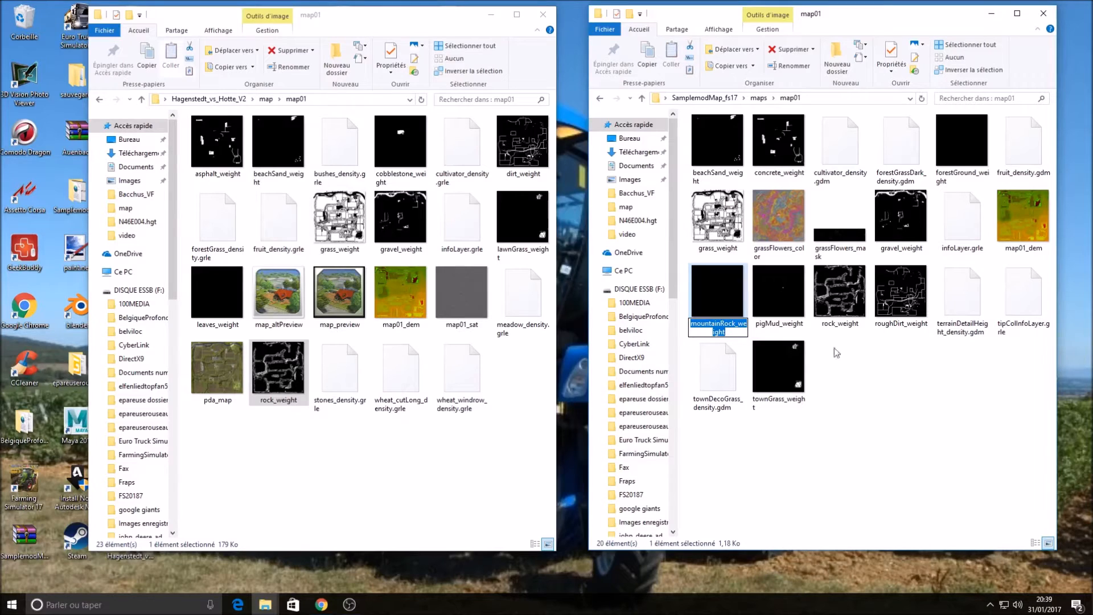
right_click(840, 300)
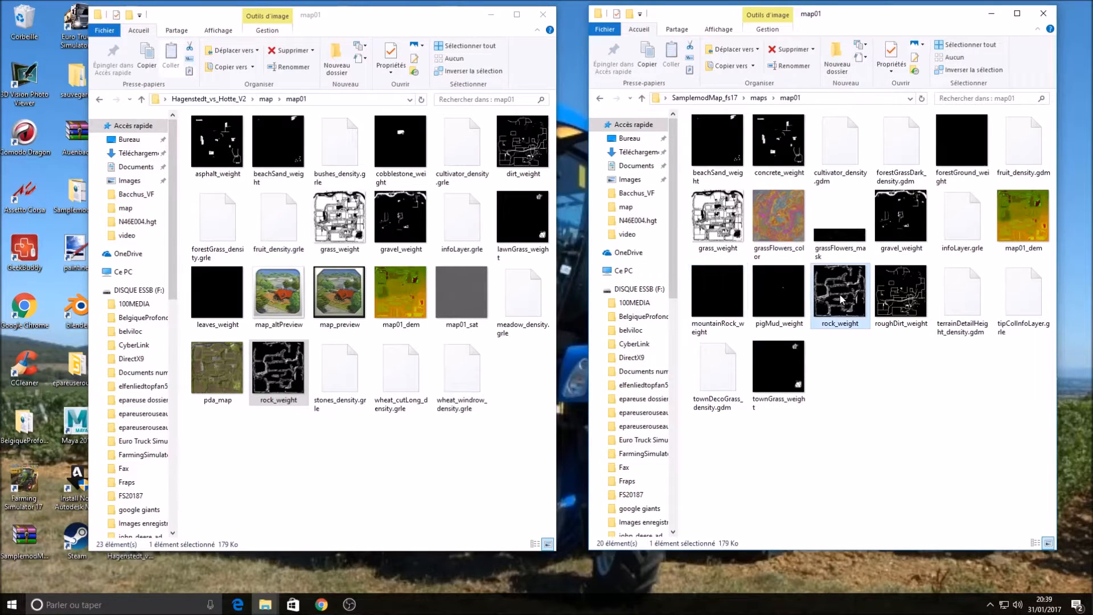
left_click(731, 299)
key("Delete")
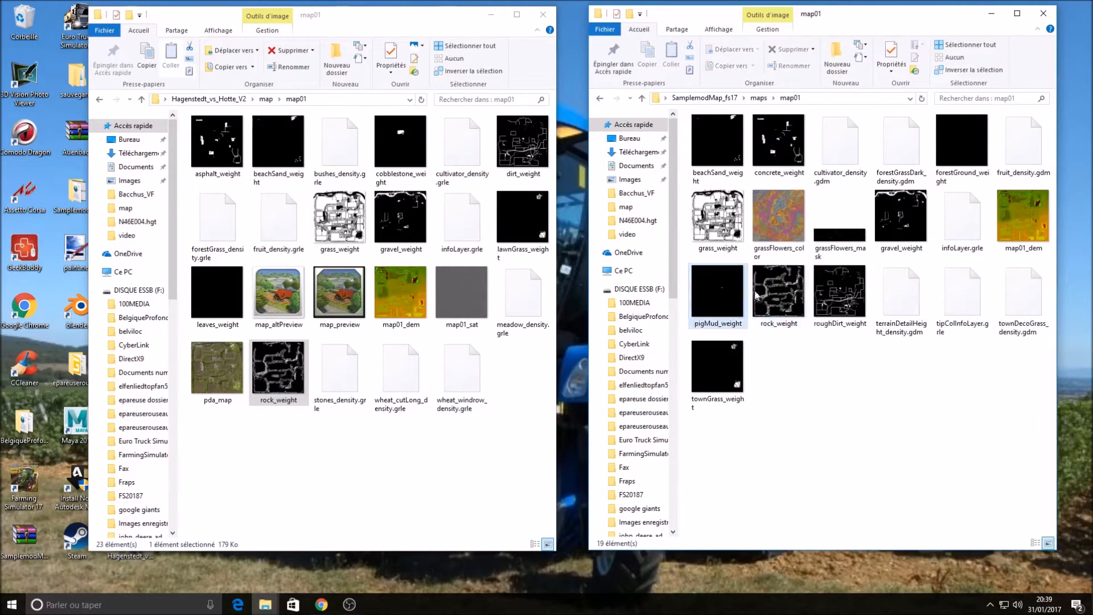
Rename the rock_weight copy in the sample map's map01 folder as mountainRock_weight.
left_click(794, 304)
right_click(794, 304)
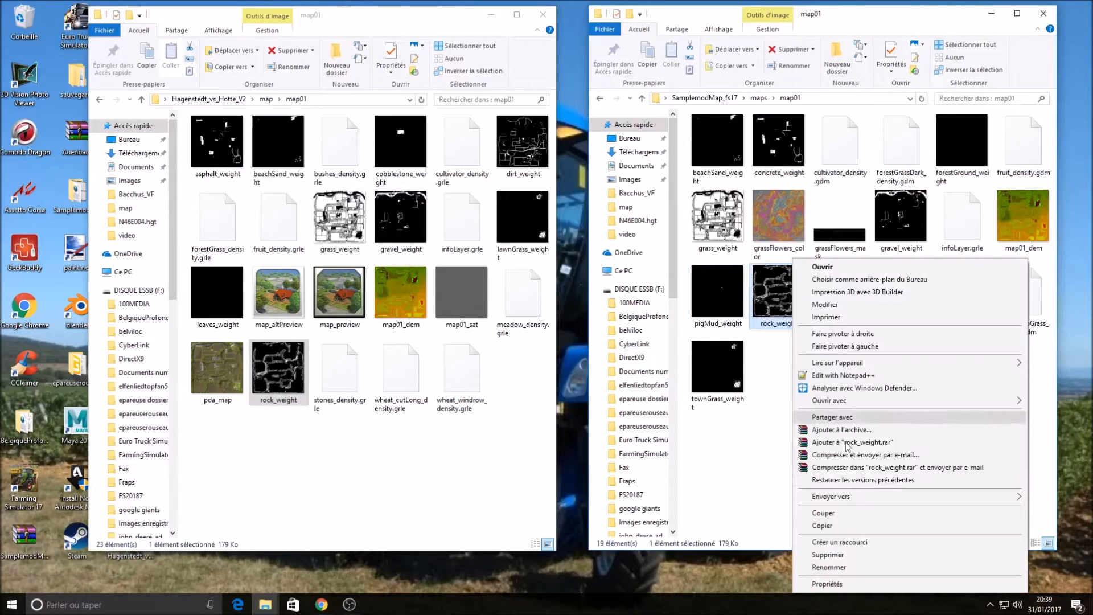
left_click(838, 569)
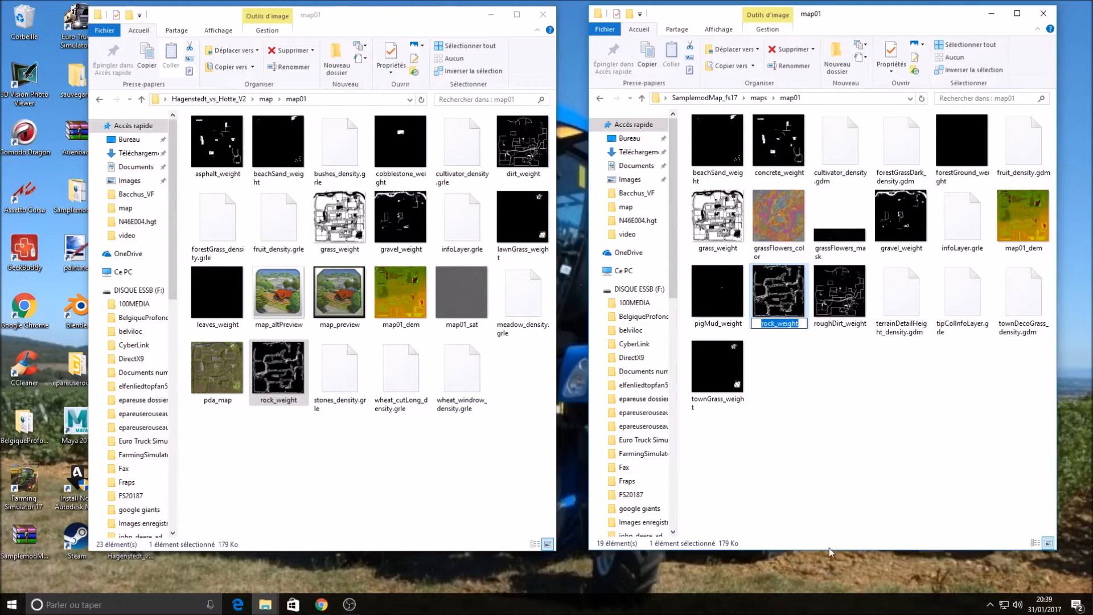
key("ctrl+v")
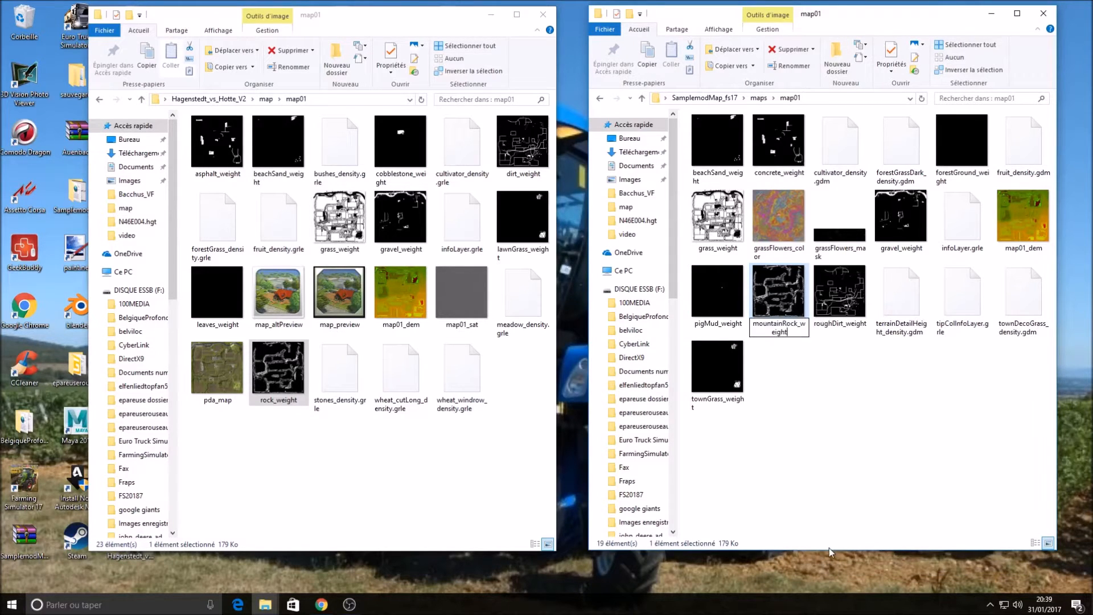
left_click(839, 484)
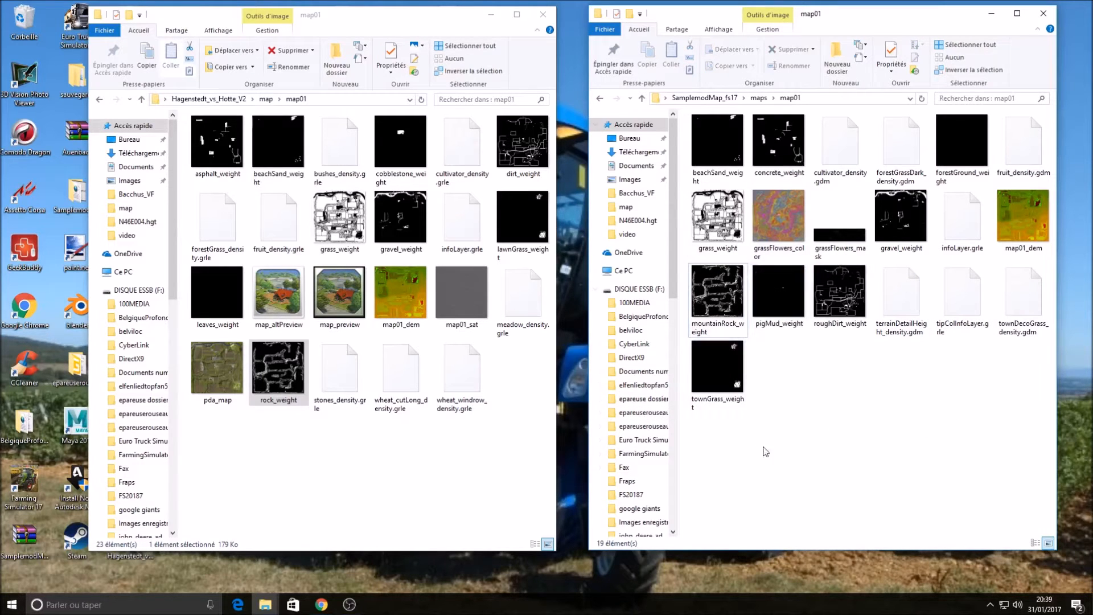
left_click_drag(758, 448, 896, 85)
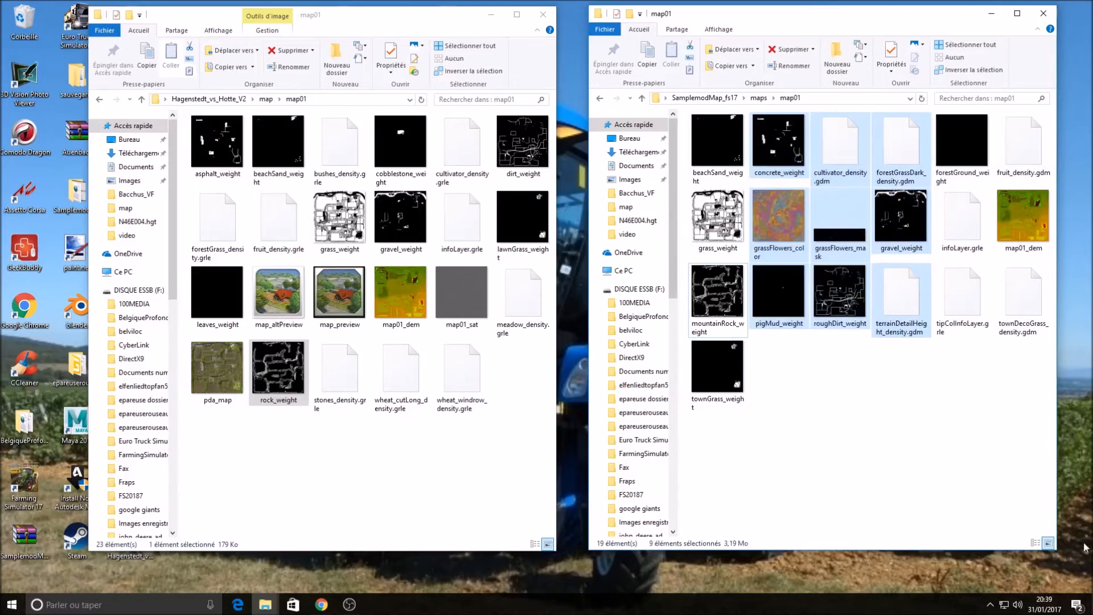
left_click(977, 444)
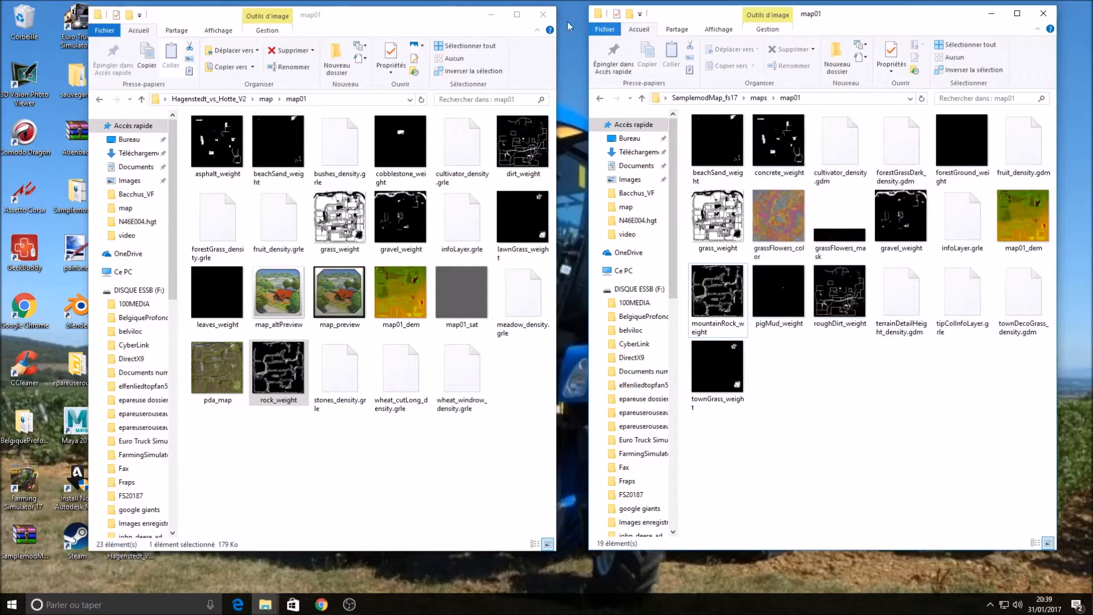
Open the sample map's map01 i3D file in GIANTS Editor 7.0.2 and dismiss the update and welcome windows.
left_click(601, 98)
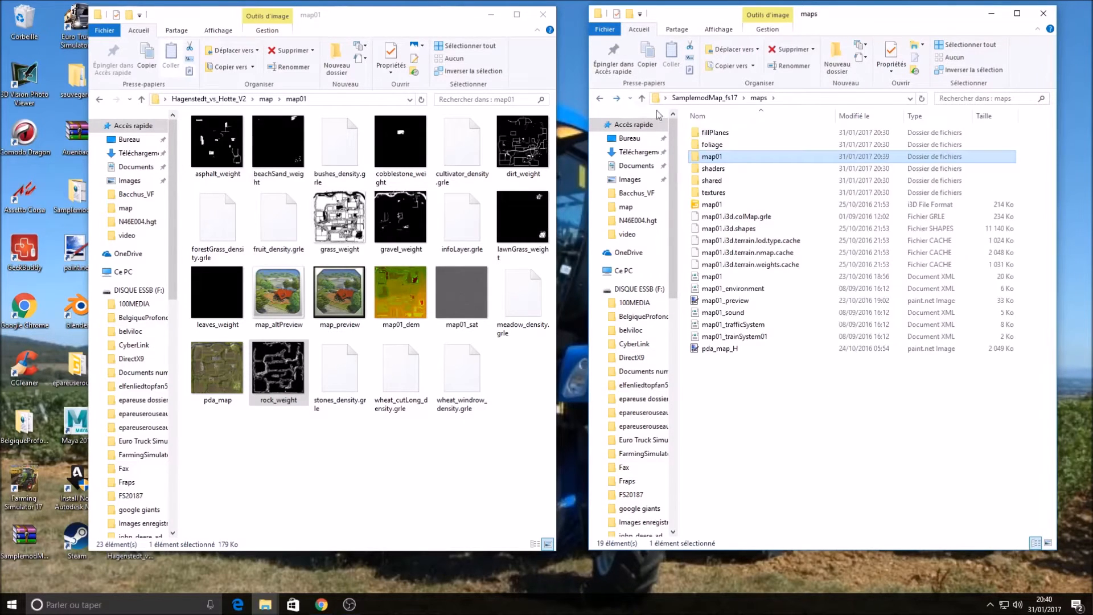
left_click(749, 207)
double_click(750, 207)
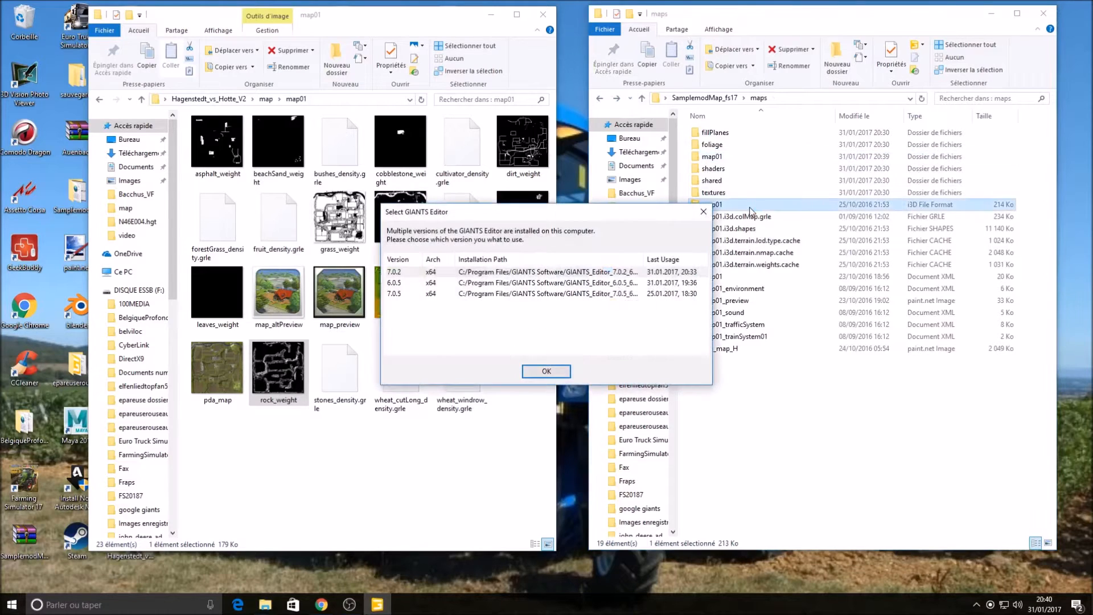
double_click(656, 273)
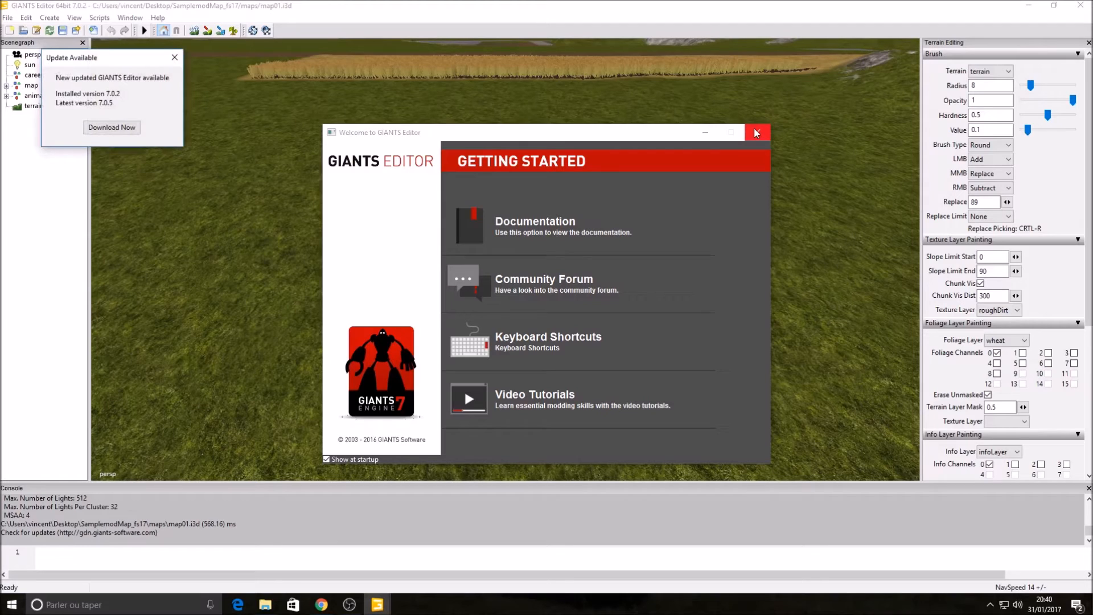
left_click(175, 57)
left_click(757, 132)
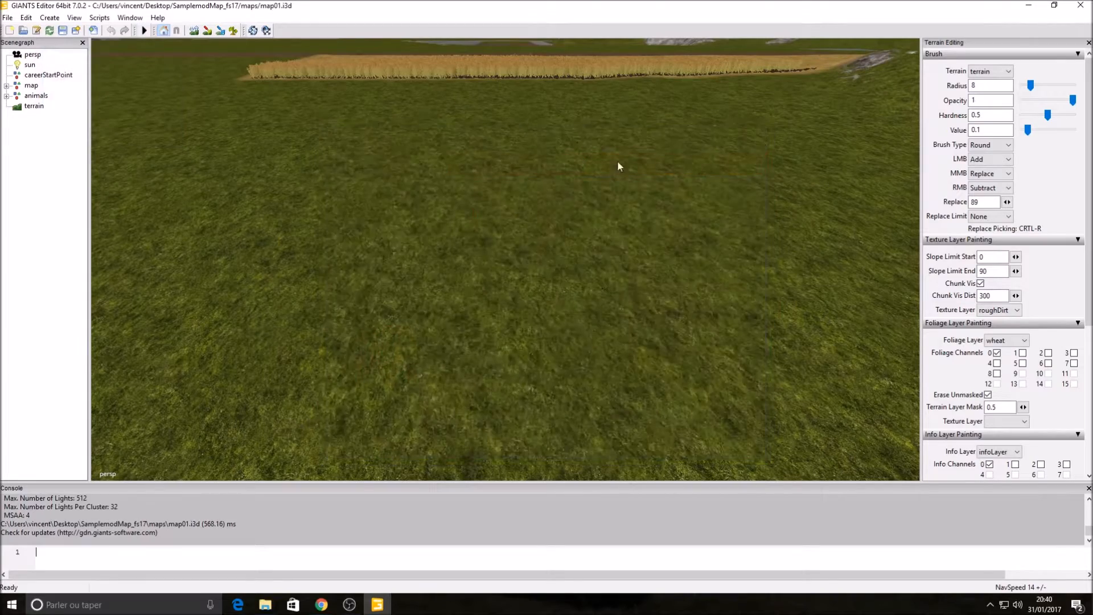
Erase the wheat foliage from the sample map's existing field.
left_click_drag(487, 233, 565, 97, "alt")
left_click_drag(421, 160, 553, 234, "alt")
left_click_drag(330, 351, 428, 169, "alt")
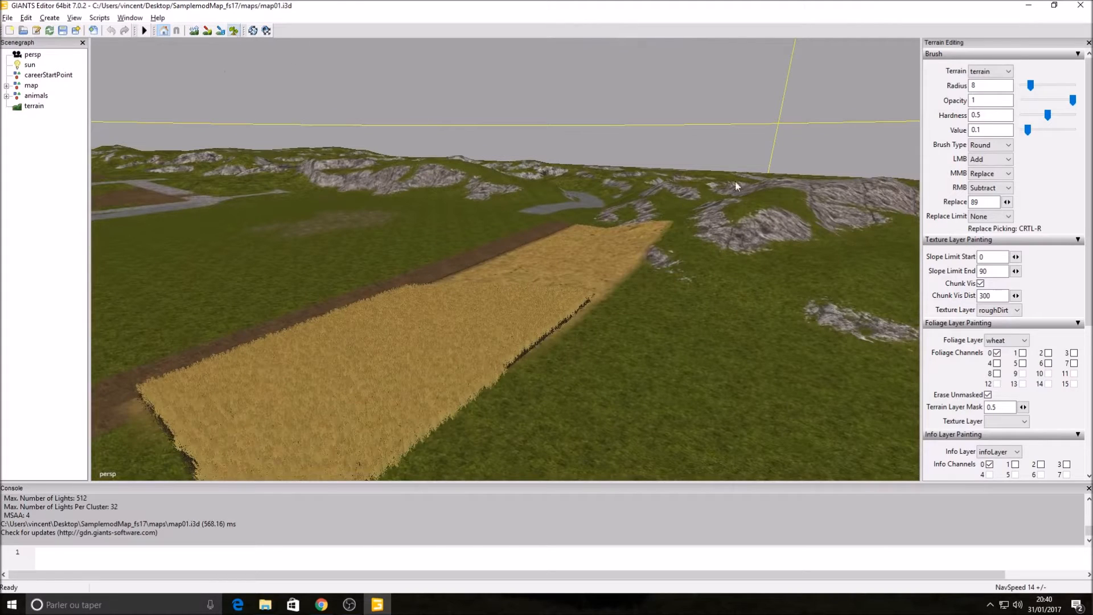
mouse_move(464, 447)
left_mouse_down()
mouse_move(148, 421)
mouse_move(591, 295)
mouse_move(637, 247)
mouse_move(445, 310)
mouse_move(398, 354)
mouse_move(450, 275)
left_mouse_up()
left_click_drag(389, 294, 256, 340)
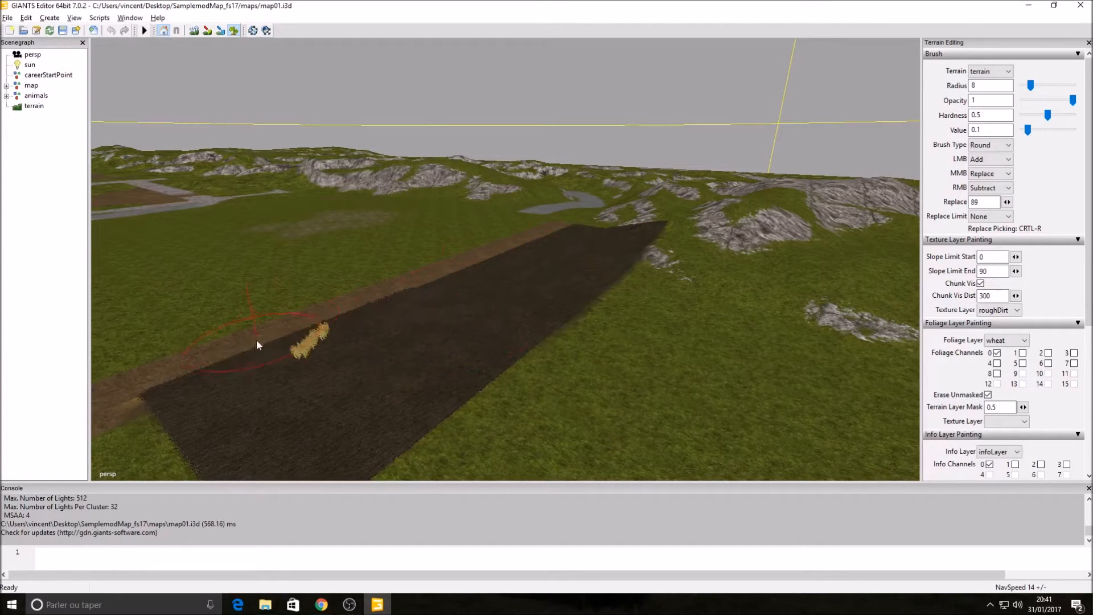
Set the foliage layer to terrainDetail and erase the remaining ploughed ground of the old field.
left_click(1007, 340)
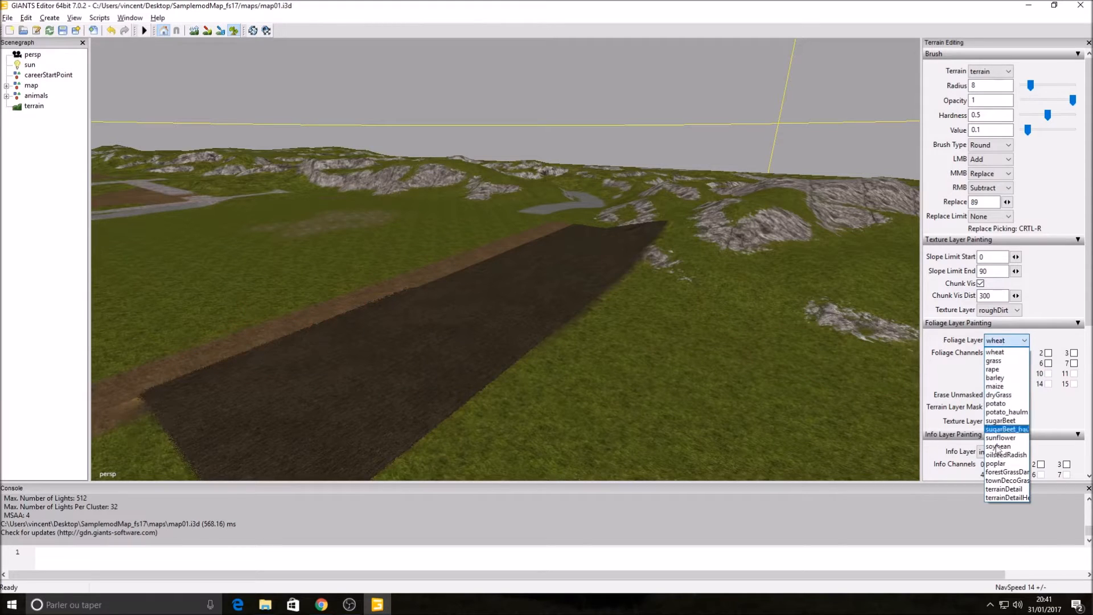
left_click(1006, 489)
mouse_move(418, 463)
left_mouse_down()
mouse_move(490, 302)
mouse_move(480, 388)
mouse_move(623, 264)
left_mouse_up()
mouse_move(655, 230)
left_mouse_down()
mouse_move(598, 251)
mouse_move(609, 227)
mouse_move(429, 290)
mouse_move(454, 293)
mouse_move(349, 313)
mouse_move(300, 402)
mouse_move(200, 367)
mouse_move(400, 436)
left_mouse_up()
Check the cleared terrain, save the sample map and close the editor.
left_click_drag(428, 354, 378, 407, "alt")
left_click_drag(574, 244, 489, 122, "alt")
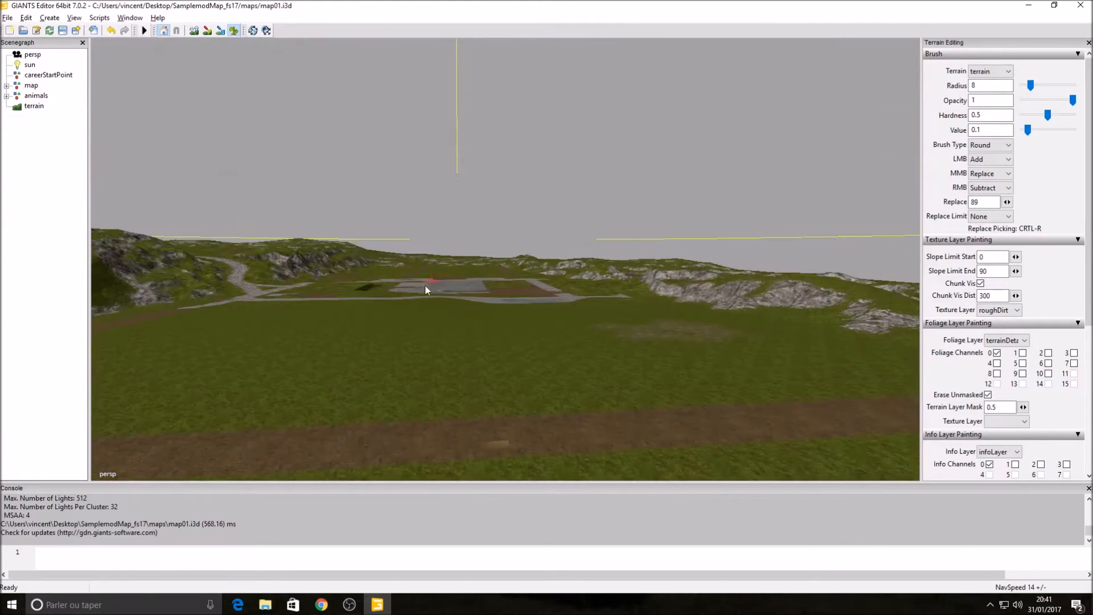
left_click_drag(368, 232, 719, 169, "alt")
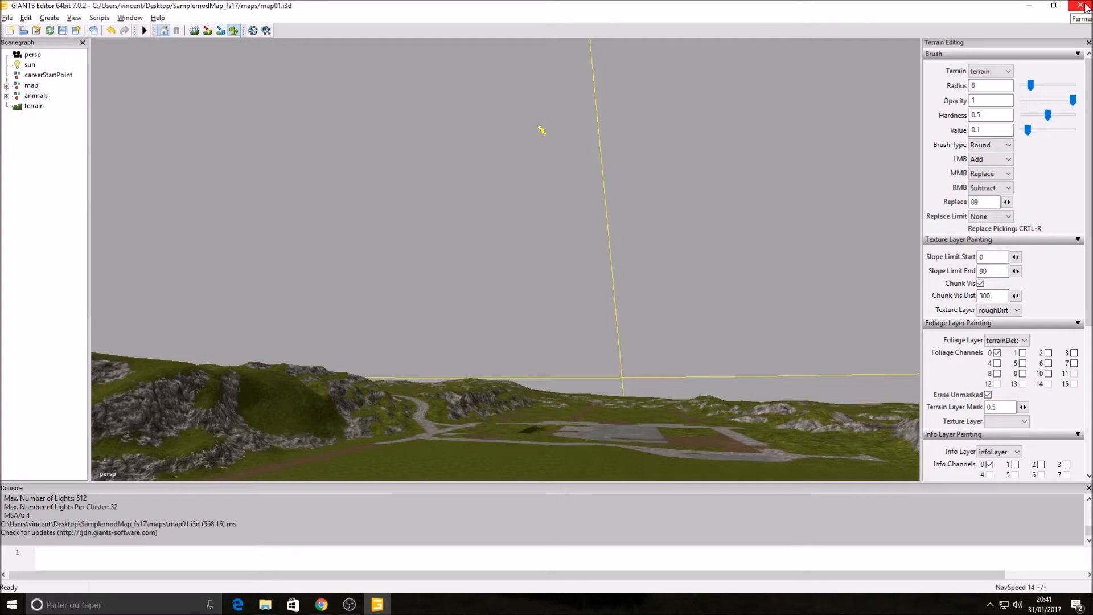
left_click(63, 30)
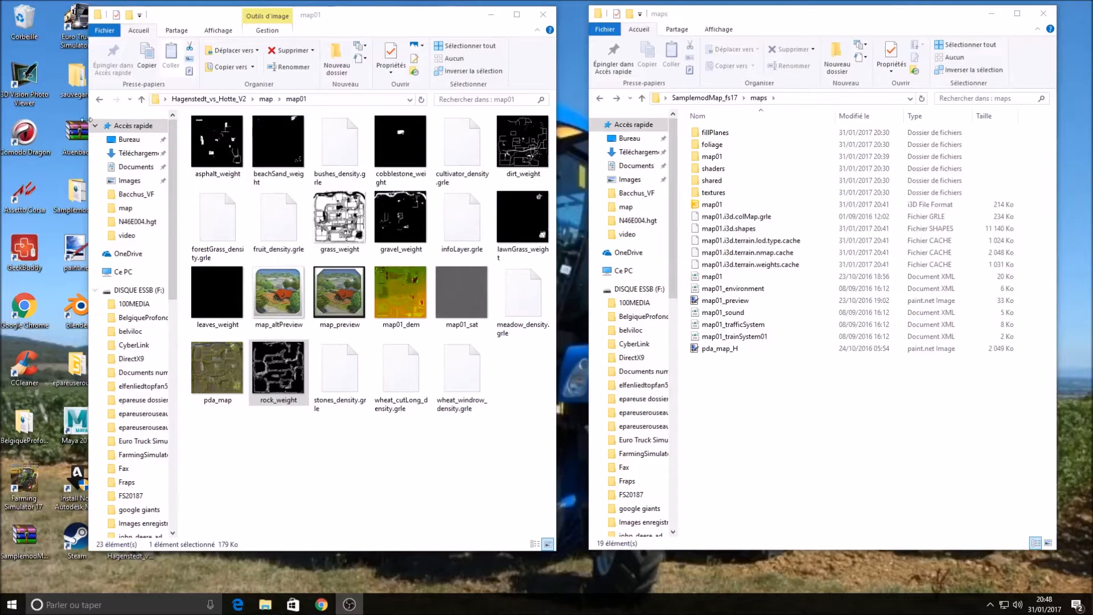
Open Hagenstedt's map01 i3D file in GIANTS Editor 6.0.5 and dismiss the welcome window.
left_click(99, 100)
left_click(99, 102)
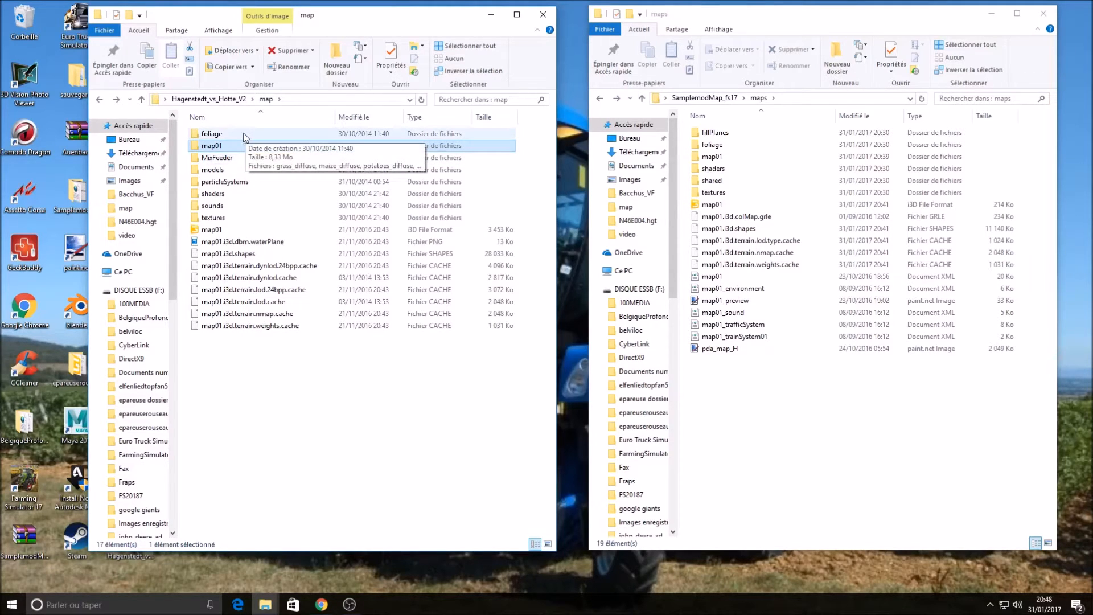
double_click(206, 229)
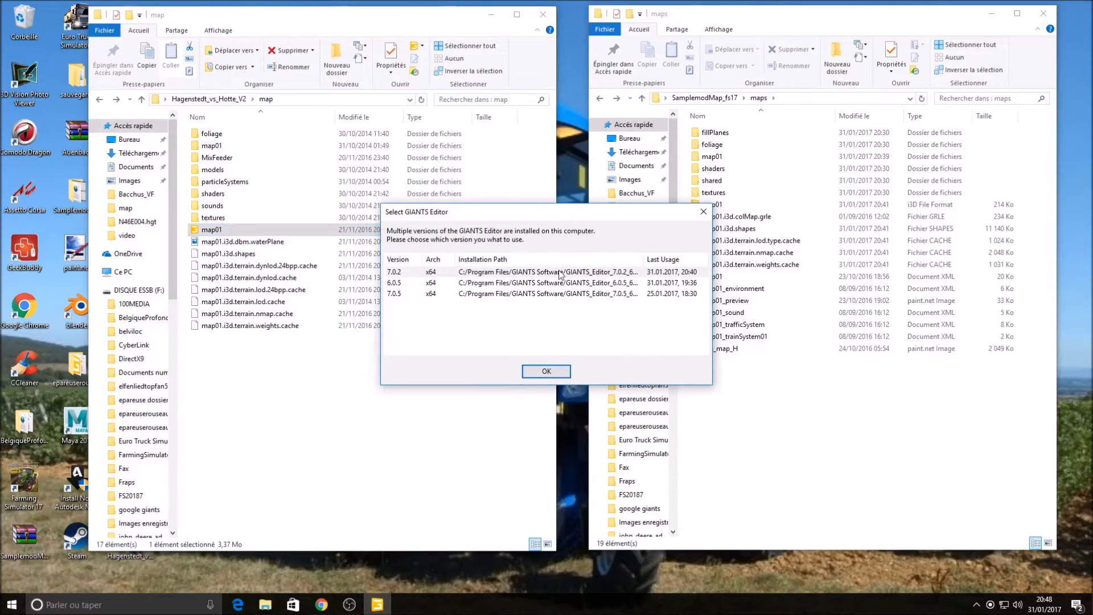
left_click(485, 282)
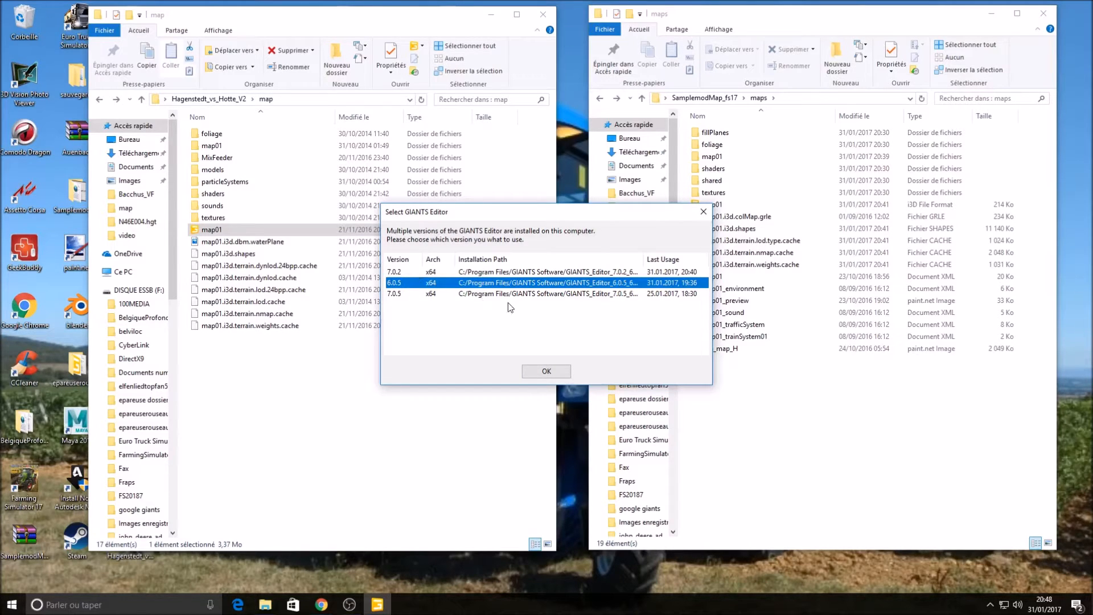
left_click(547, 371)
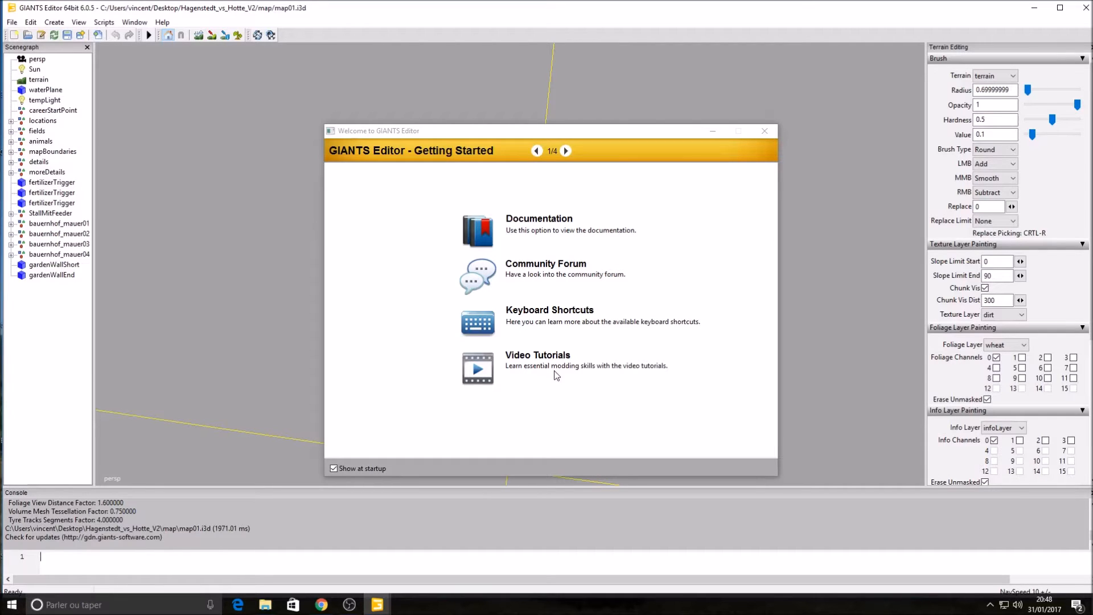
left_click(765, 130)
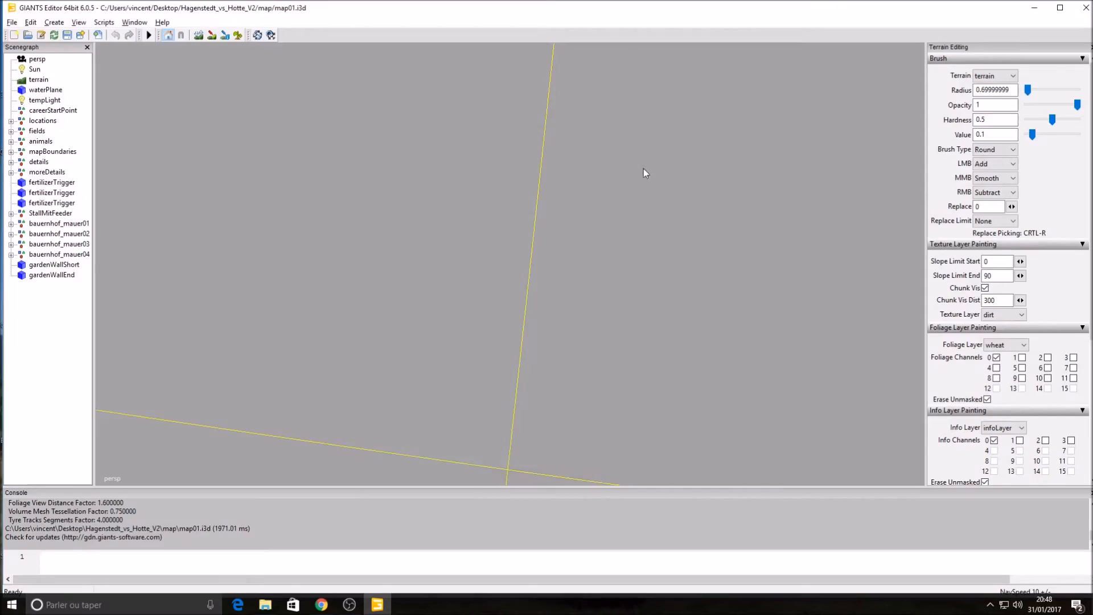
Delete the animals group from the Hagenstedt map's scenegraph.
scroll(555, 309, "down", 10)
left_click_drag(602, 337, 630, 202, "alt")
left_click_drag(330, 239, 97, 234, "alt")
left_click_drag(377, 224, 228, 189, "alt")
left_click(40, 141)
left_click(11, 141)
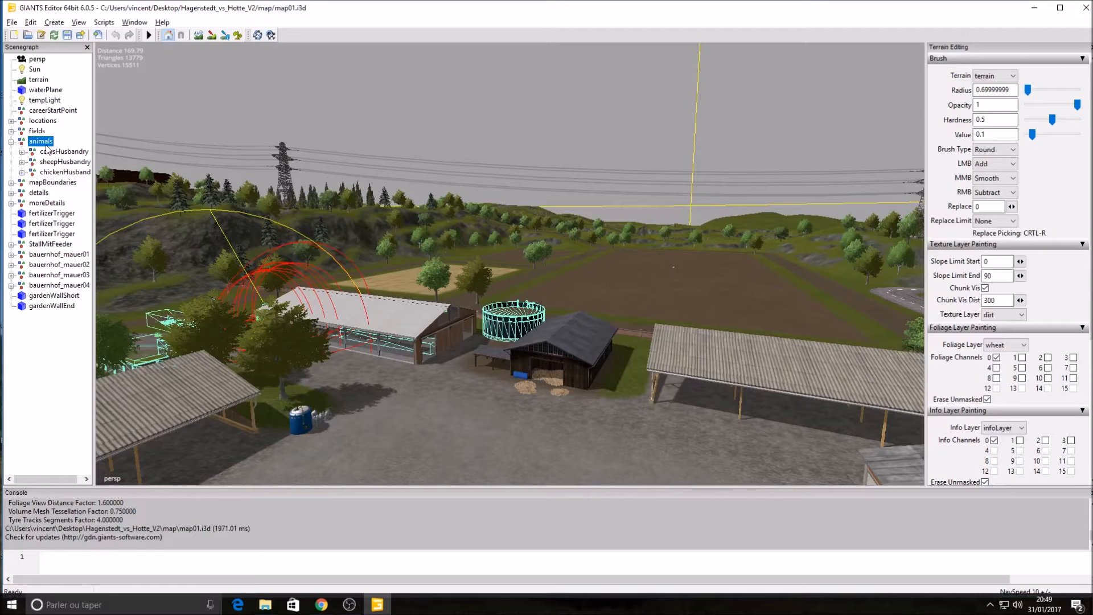
key("Delete")
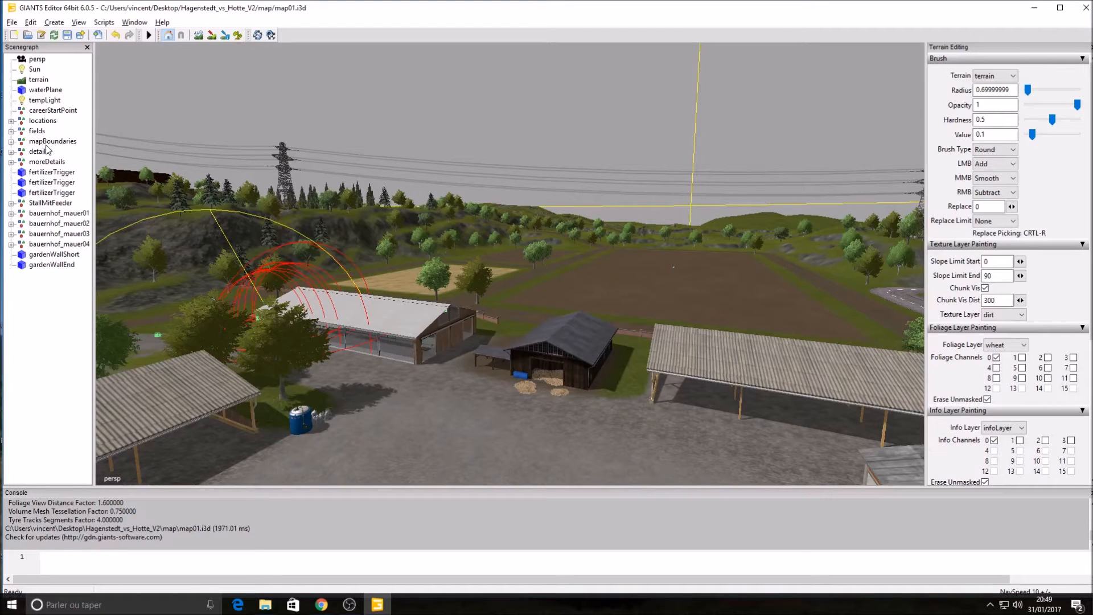
Delete the fields group with all its numbered fields from the Hagenstedt scenegraph.
left_click_drag(524, 234, 355, 274, "alt")
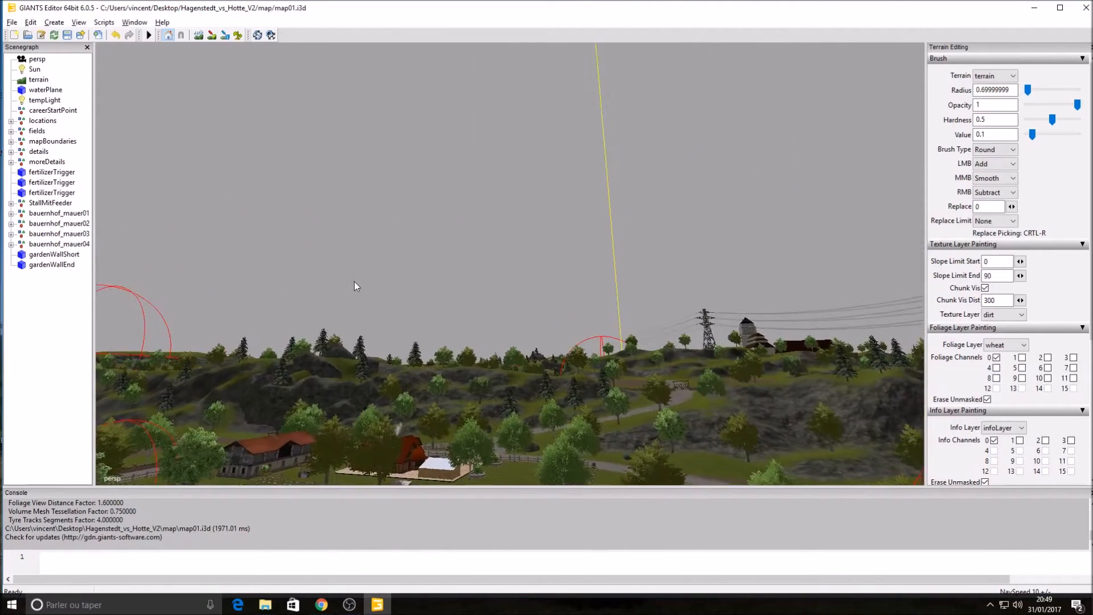
left_click_drag(326, 342, 323, 368, "alt")
right_click_drag(323, 368, 709, 266, "alt")
left_click_drag(459, 289, 354, 354, "alt")
right_click_drag(463, 339, 466, 315, "alt")
left_click_drag(466, 316, 257, 280, "alt")
left_click_drag(422, 268, 347, 262, "alt")
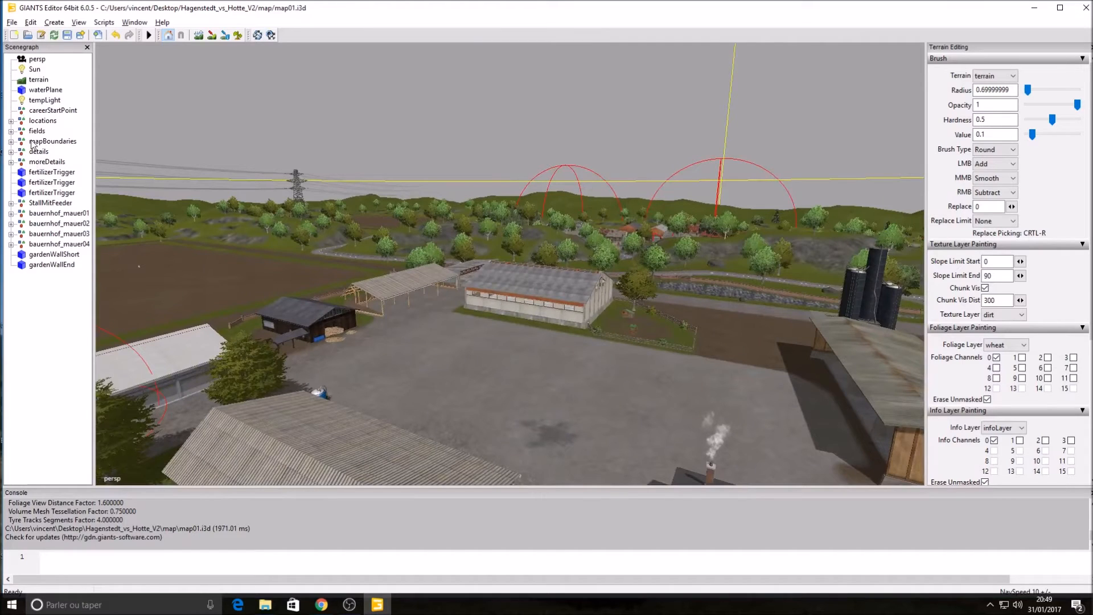
double_click(17, 130)
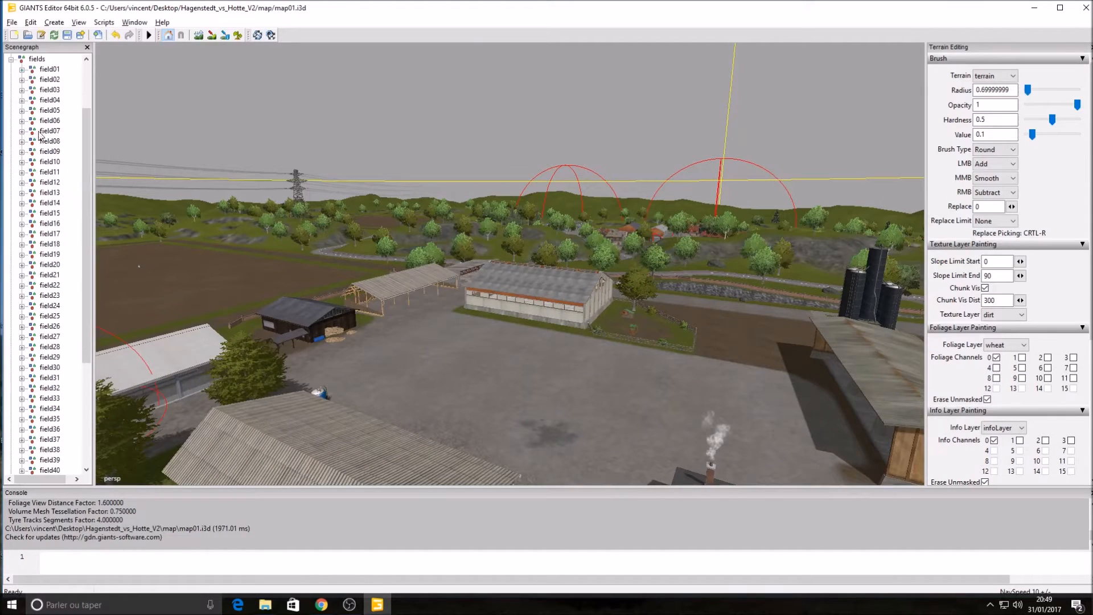
left_click(40, 59)
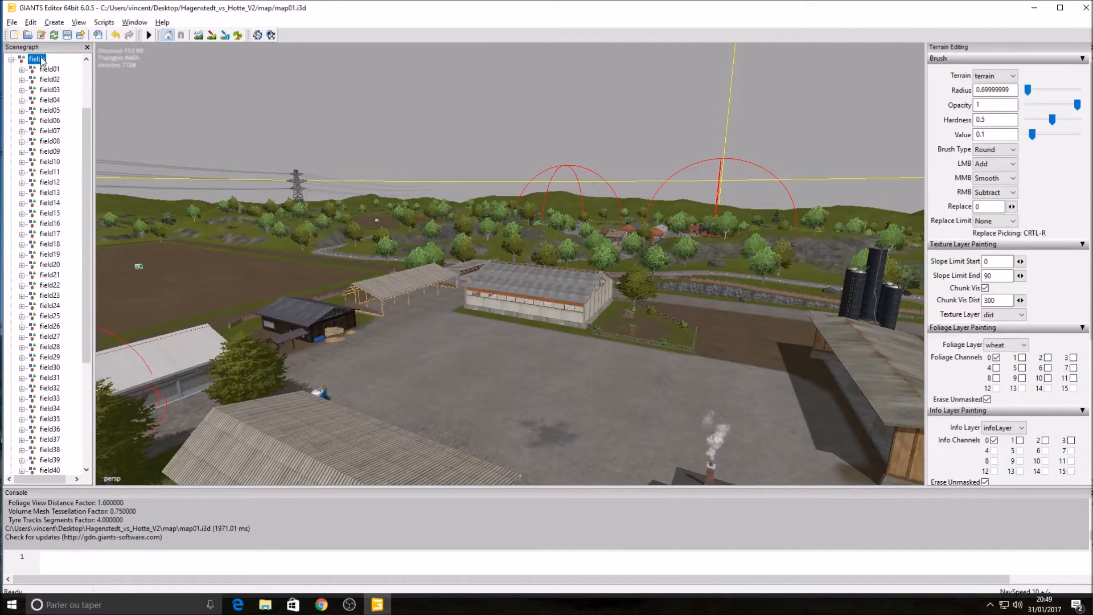
key("Delete")
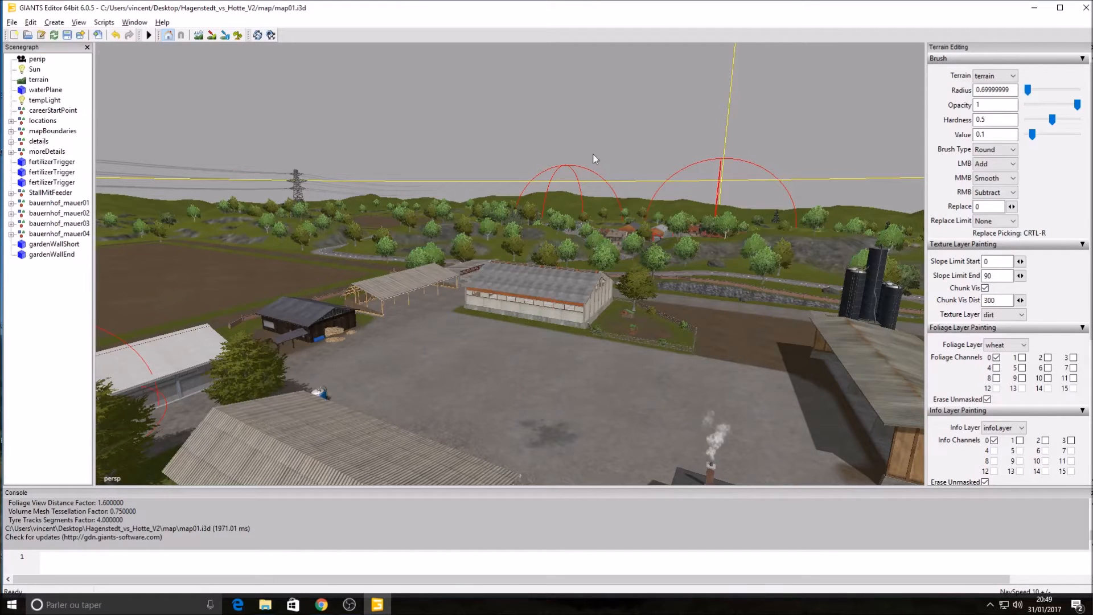
Inspect the Hagenstedt farmyard, its cow barn and the surrounding buildings from several angles.
left_click_drag(467, 179, 381, 179, "alt")
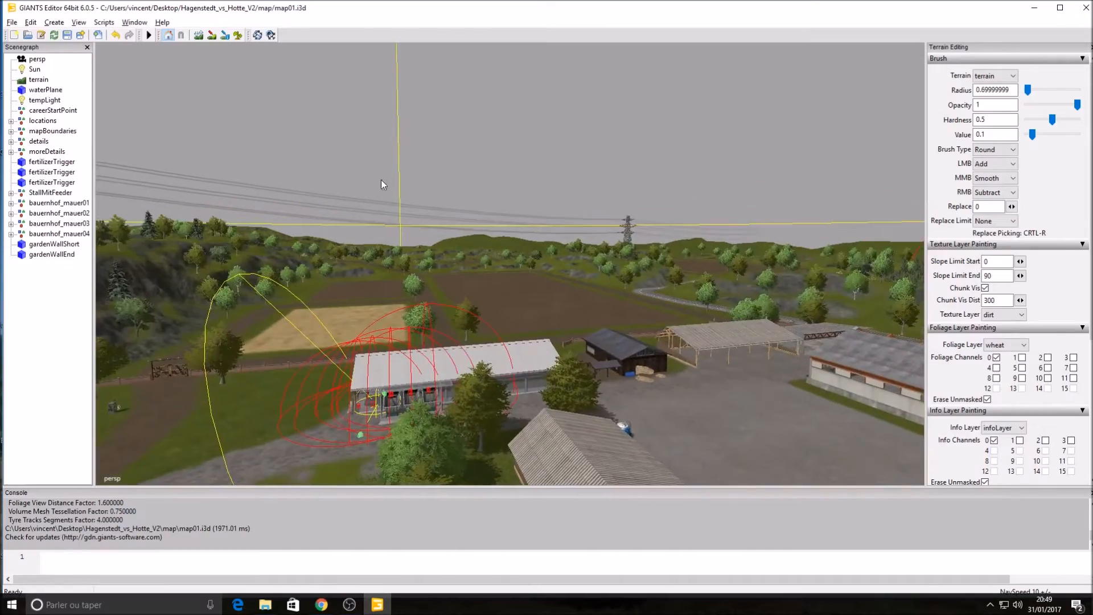
right_click_drag(381, 180, 521, 145, "alt")
left_click_drag(455, 181, 431, 239, "alt")
right_click_drag(431, 239, 721, 191, "alt")
right_click_drag(544, 209, 687, 187, "alt")
left_click_drag(687, 187, 610, 151, "alt")
left_click_drag(543, 163, 515, 234, "alt")
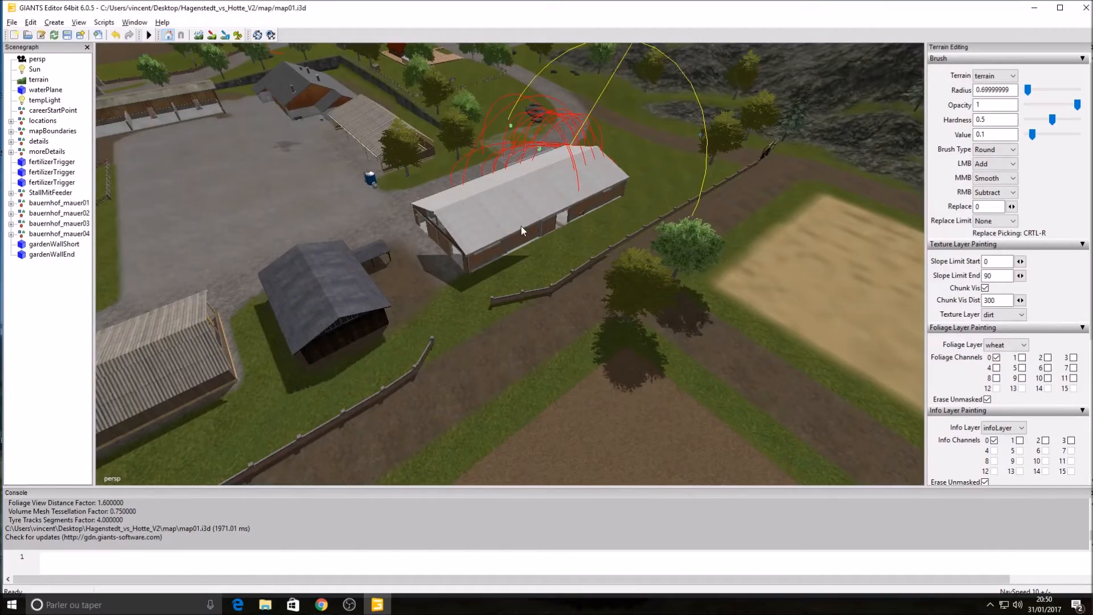
left_click_drag(376, 97, 344, 118, "alt")
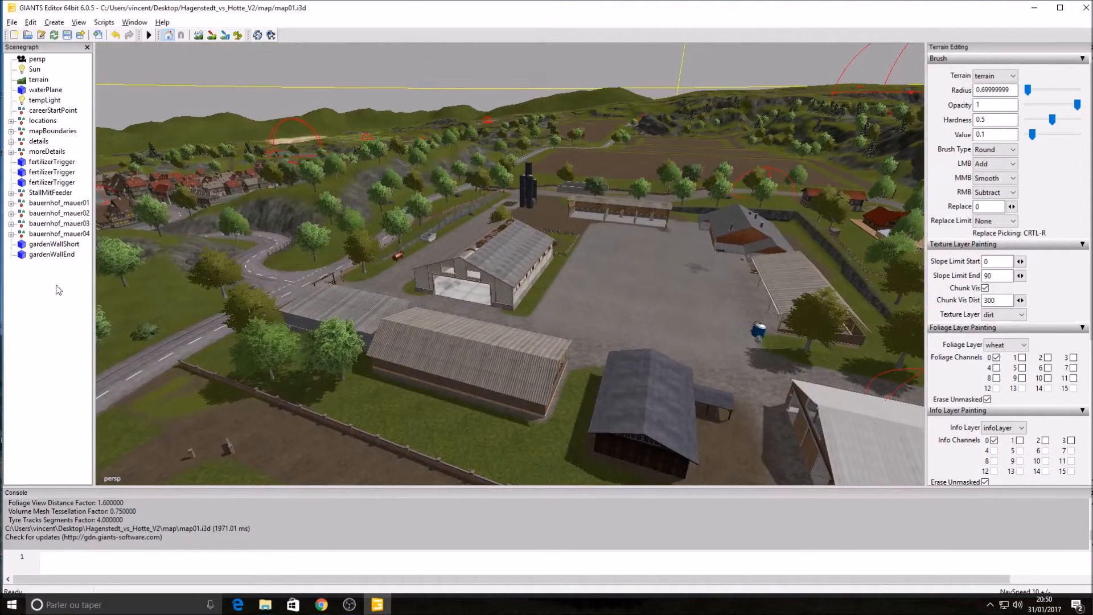
Select the scenegraph objects from waterPlane to gardenWallEnd, excluding careerStartPoint, and begin exporting the selection with its files.
left_click(54, 255)
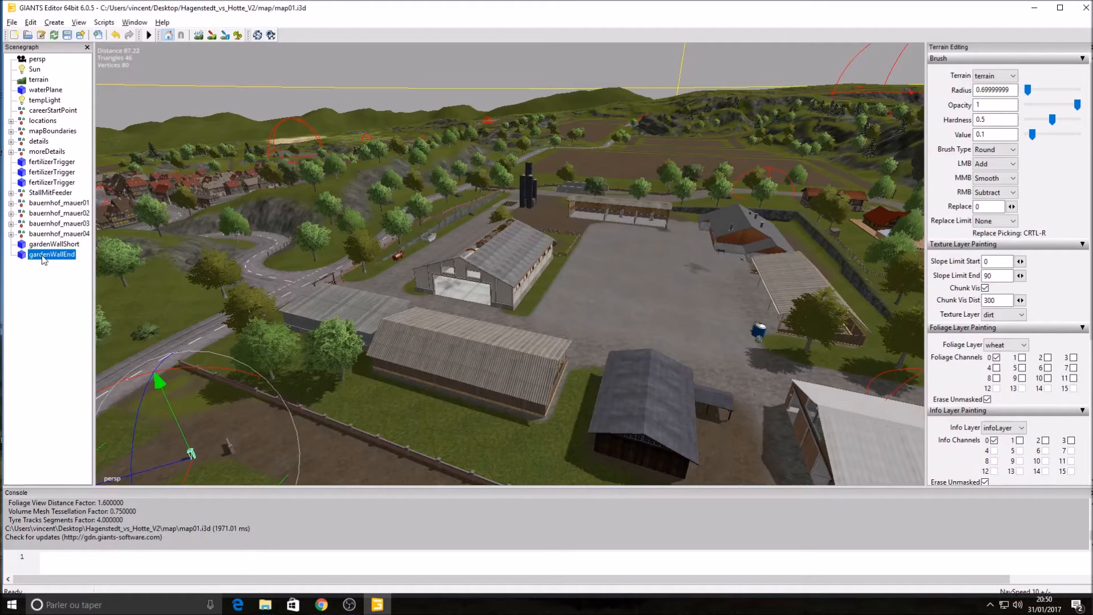
left_click(44, 91)
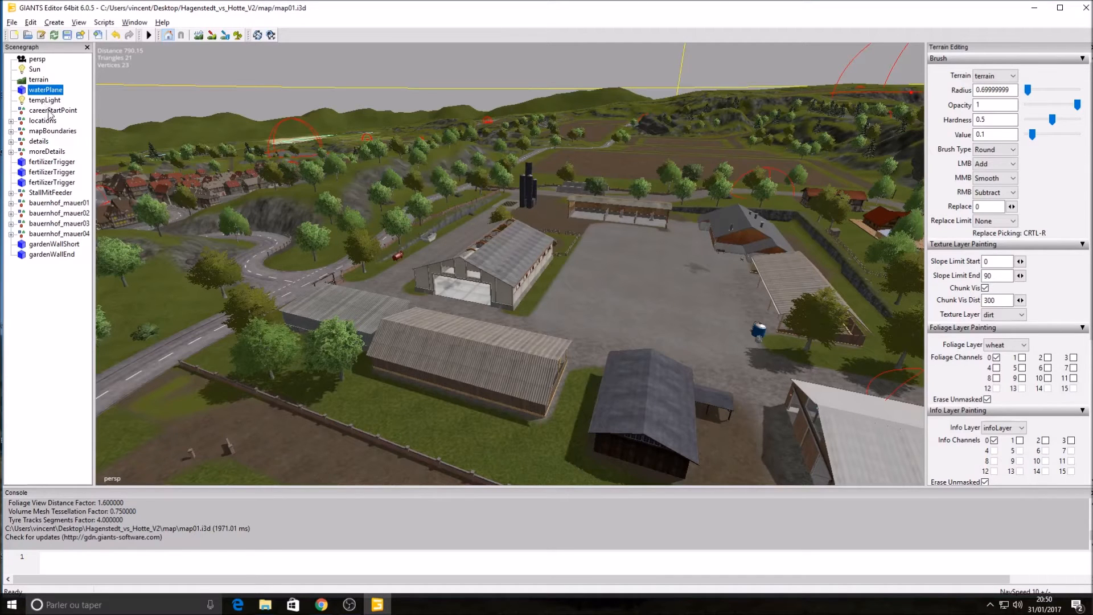
left_click(55, 255, "shift")
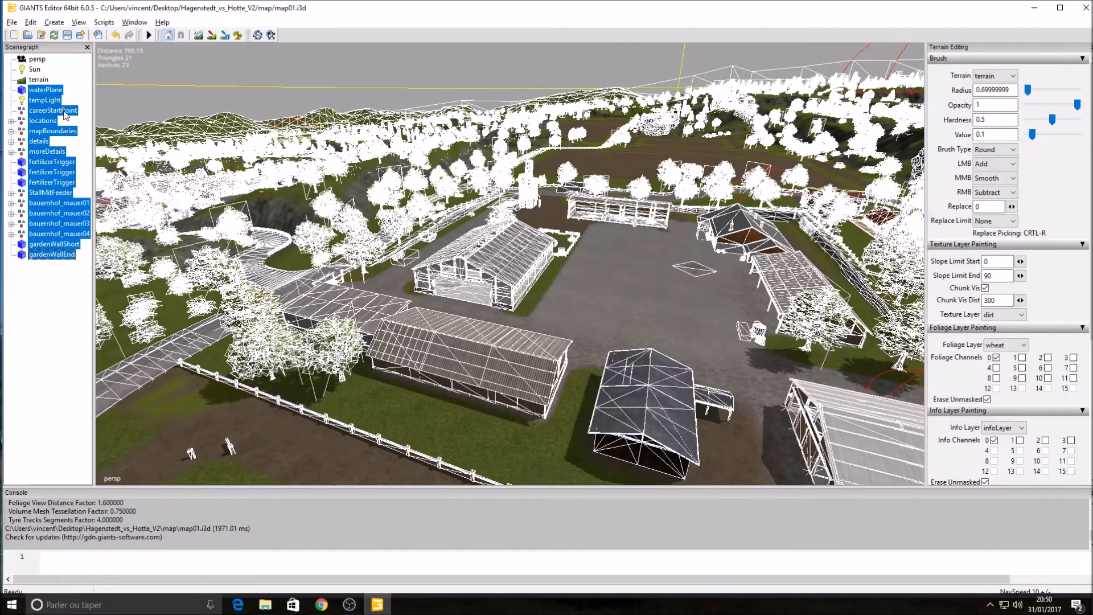
left_click(64, 113, "ctrl")
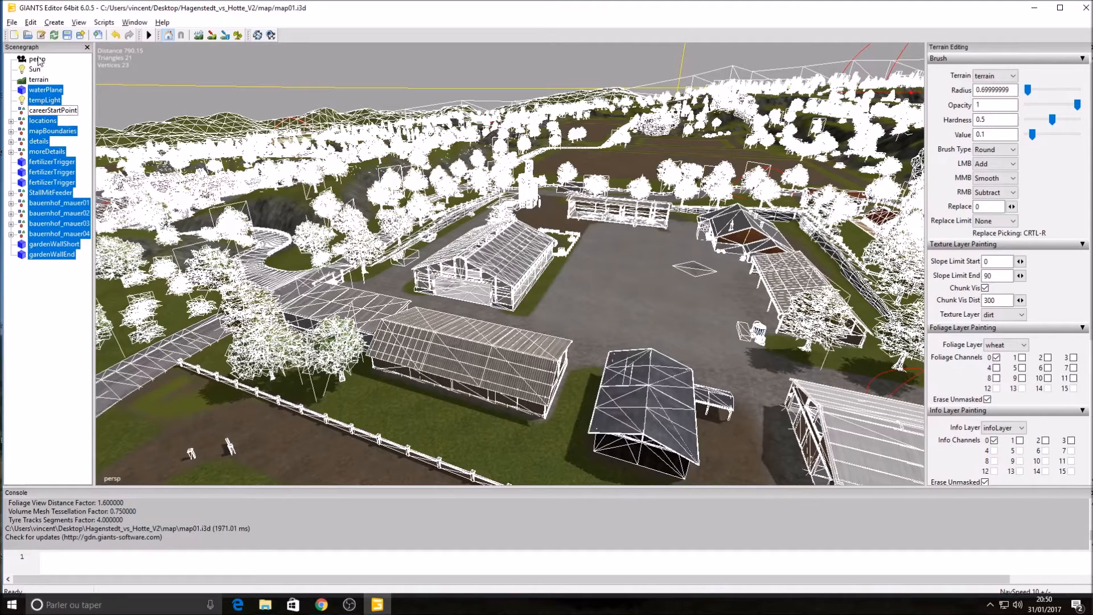
left_click(12, 23)
left_click(10, 22)
left_click(8, 22)
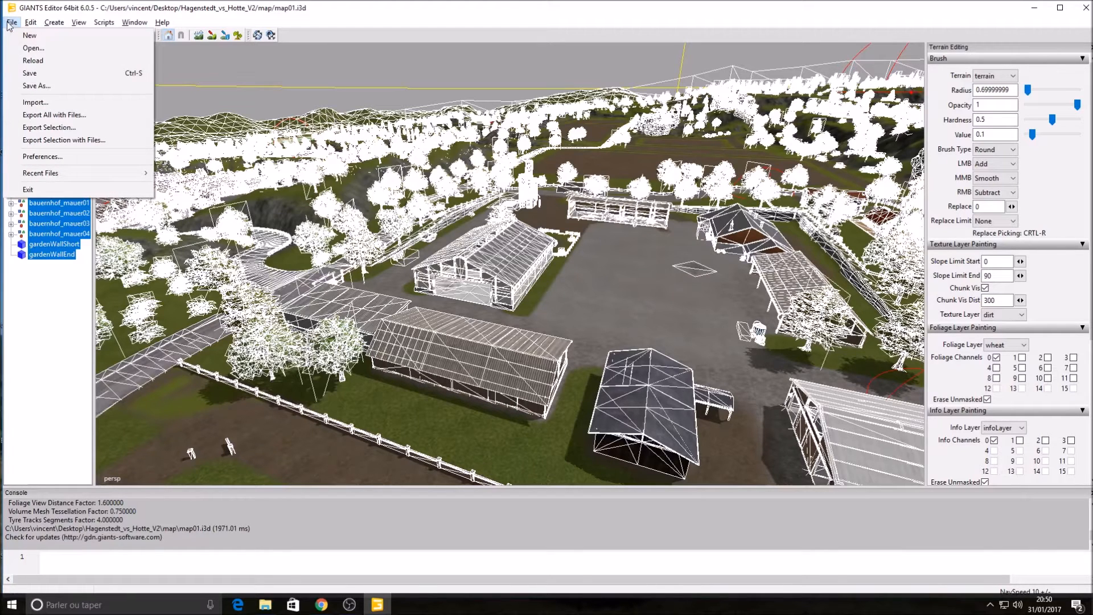
left_click(52, 140)
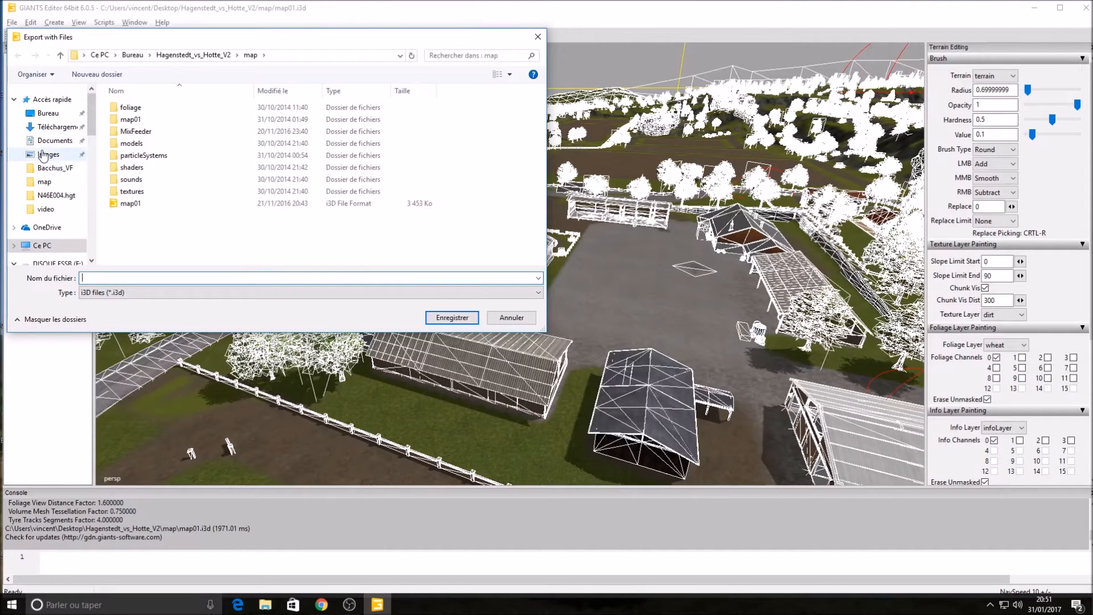
Save the export as batiment in the mapping\tuto folder on the data (E:) drive, replacing the existing file.
scroll(71, 230, "down", 1)
scroll(71, 230, "down", 1)
left_click(42, 181)
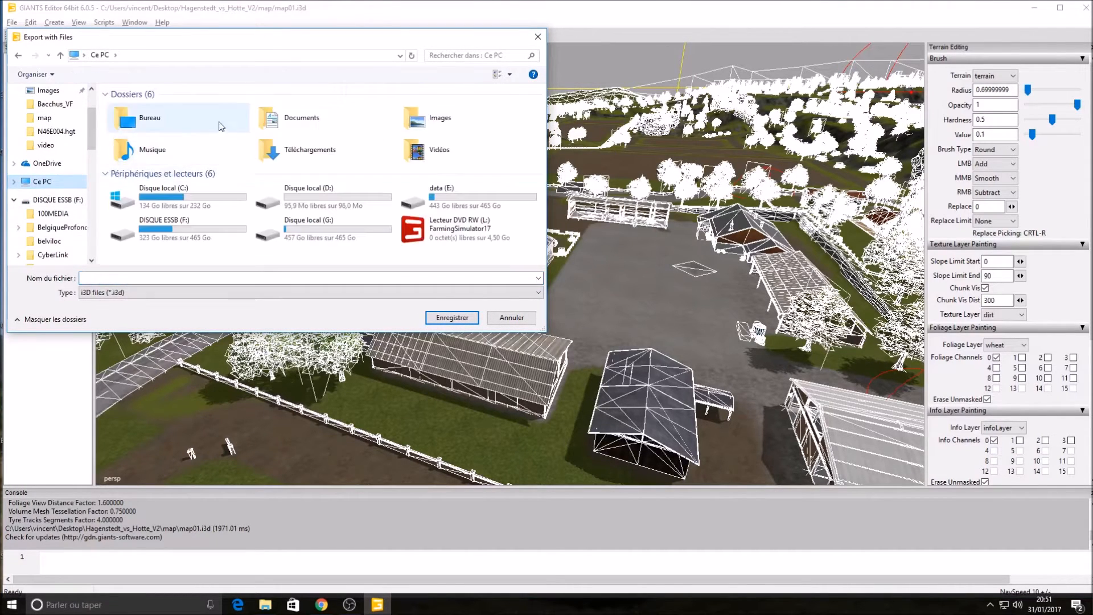
left_click(465, 202)
double_click(465, 202)
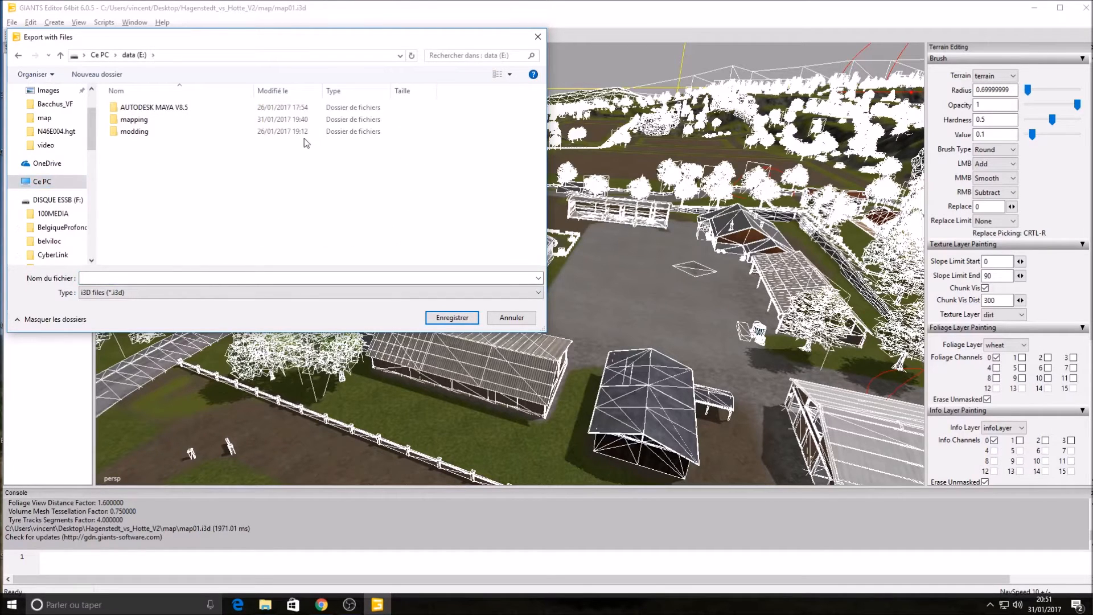
double_click(291, 120)
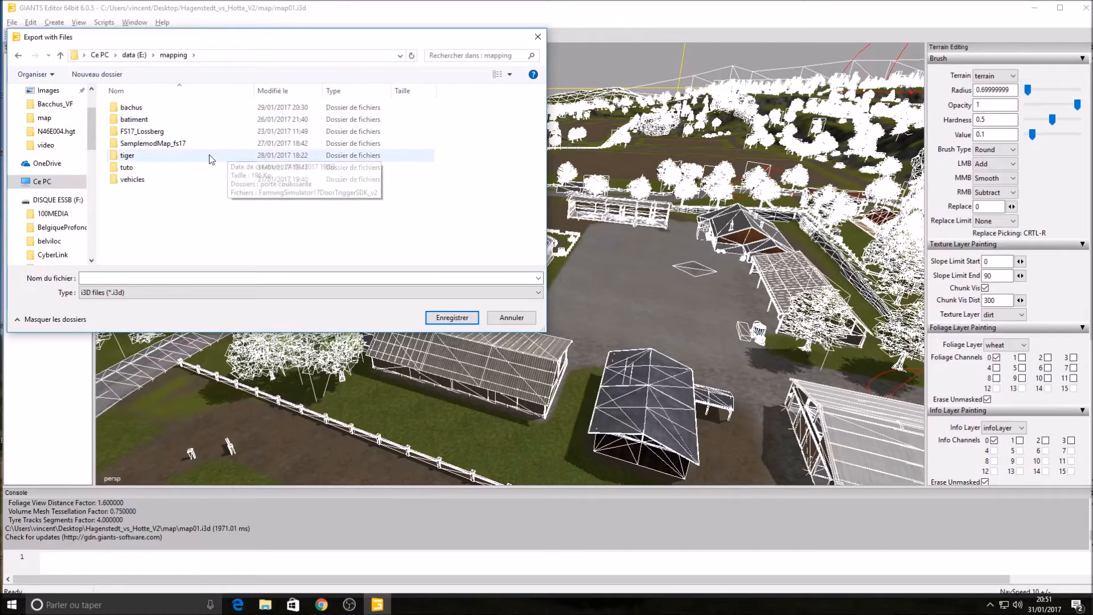
double_click(144, 166)
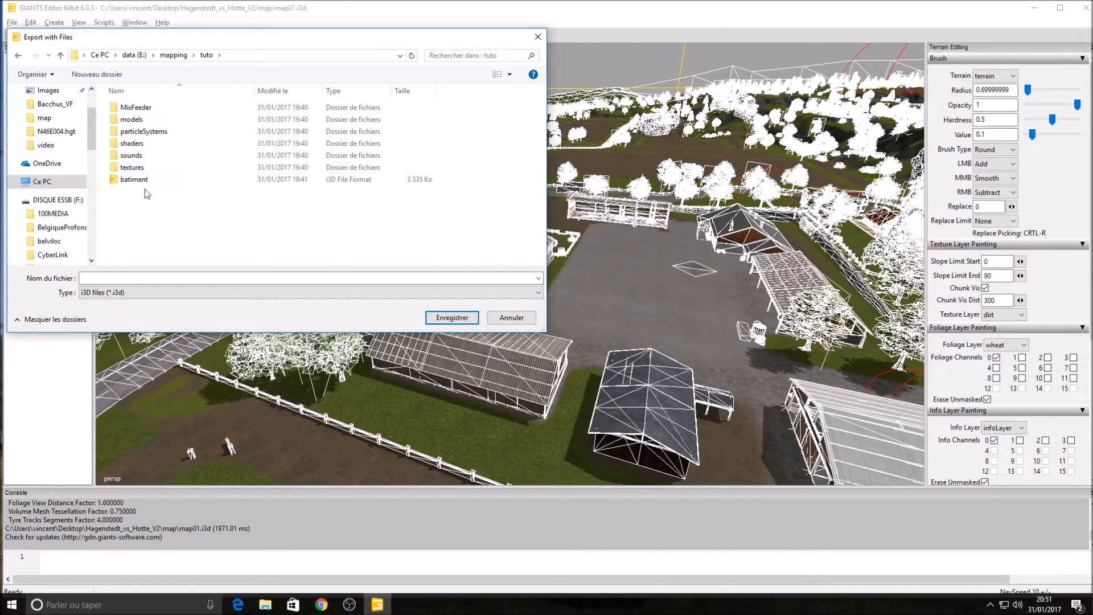
left_click(149, 181)
left_click(450, 318)
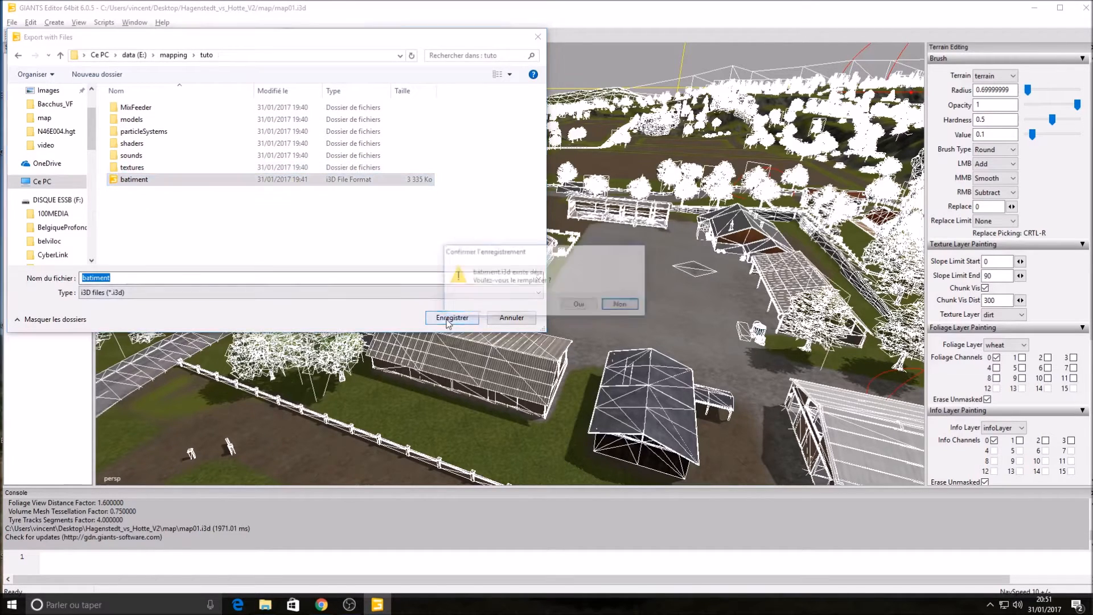
left_click(580, 305)
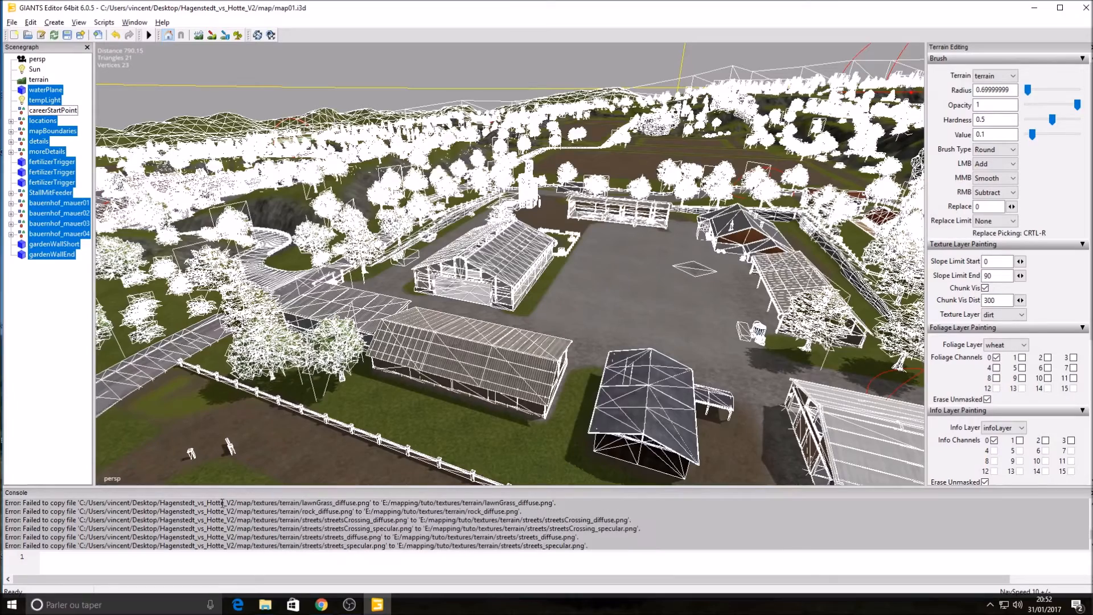
Close the Hagenstedt map in GIANTS Editor without saving the changes.
scroll(183, 221, "down", 2)
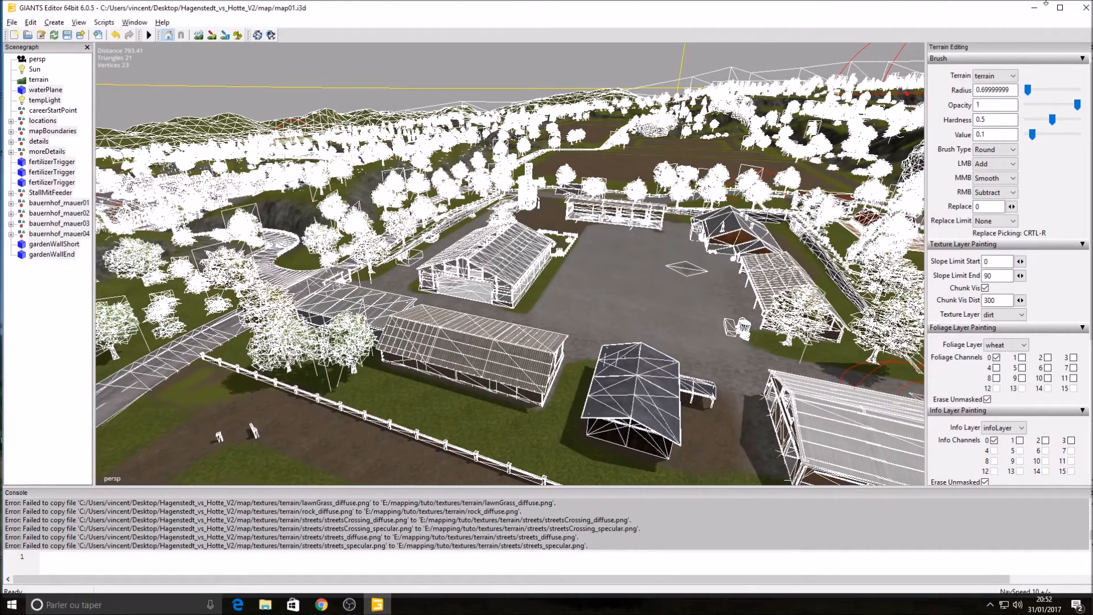
left_click(1085, 8)
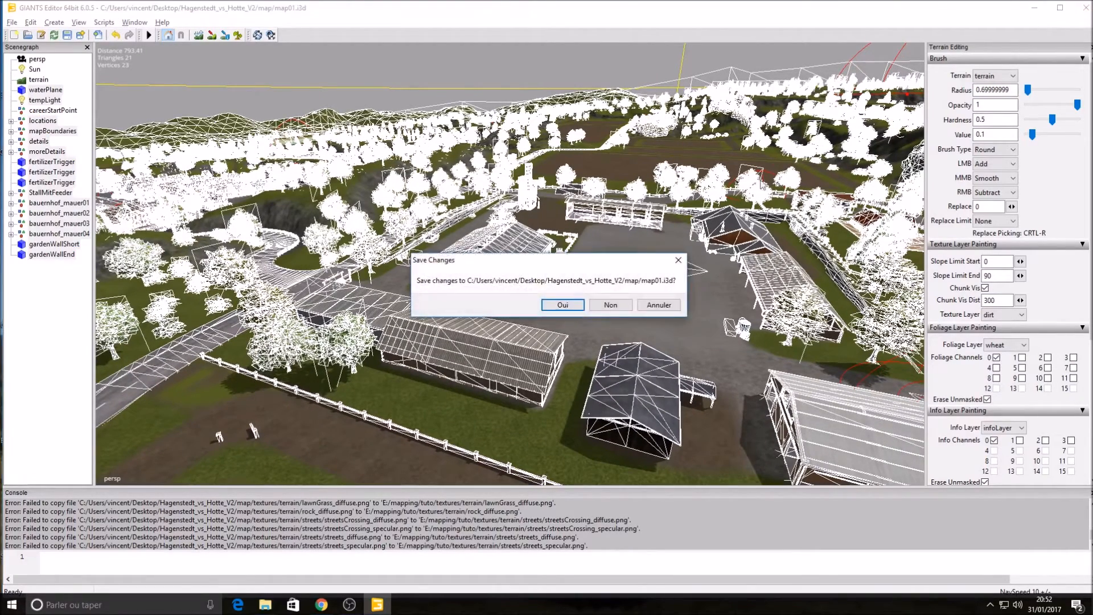
left_click(615, 305)
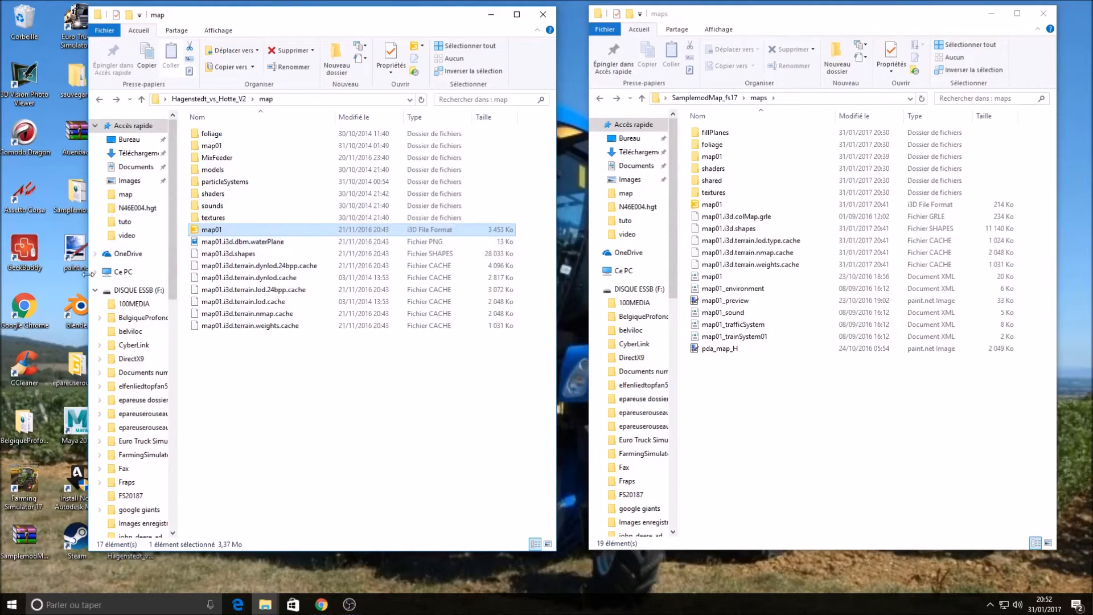
Check the exported files in mapping\tuto on the data (E:) drive and copy the tuto folder.
left_click(122, 272)
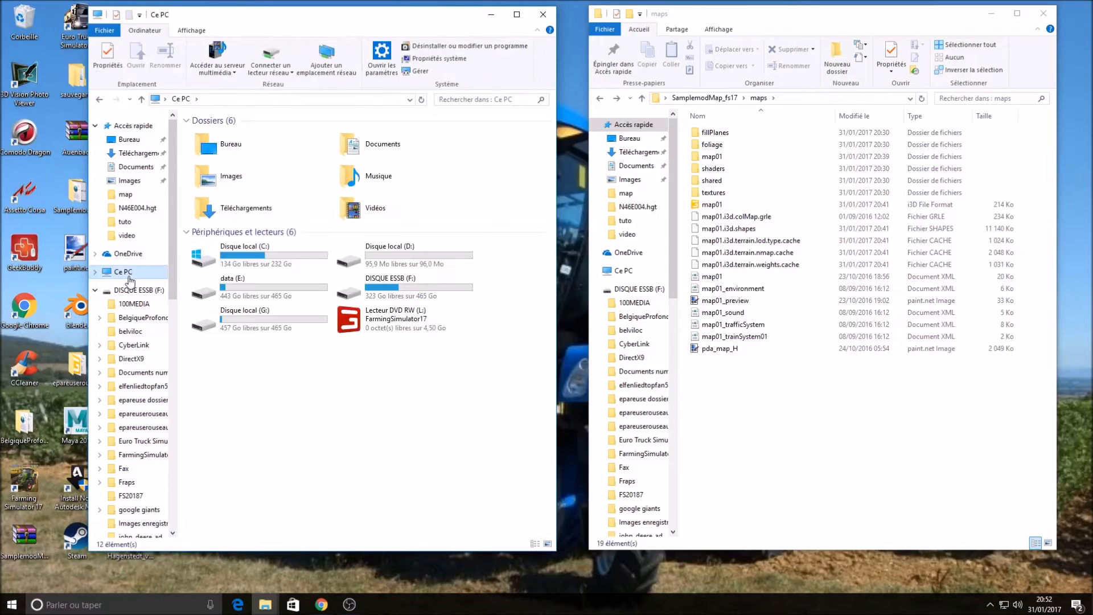
double_click(290, 293)
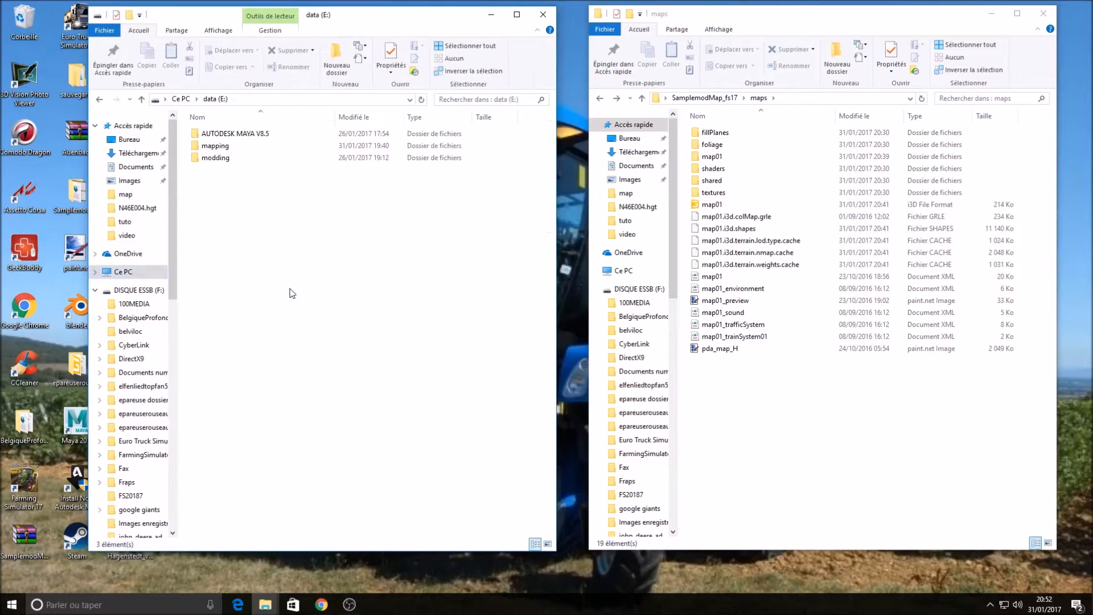
double_click(261, 147)
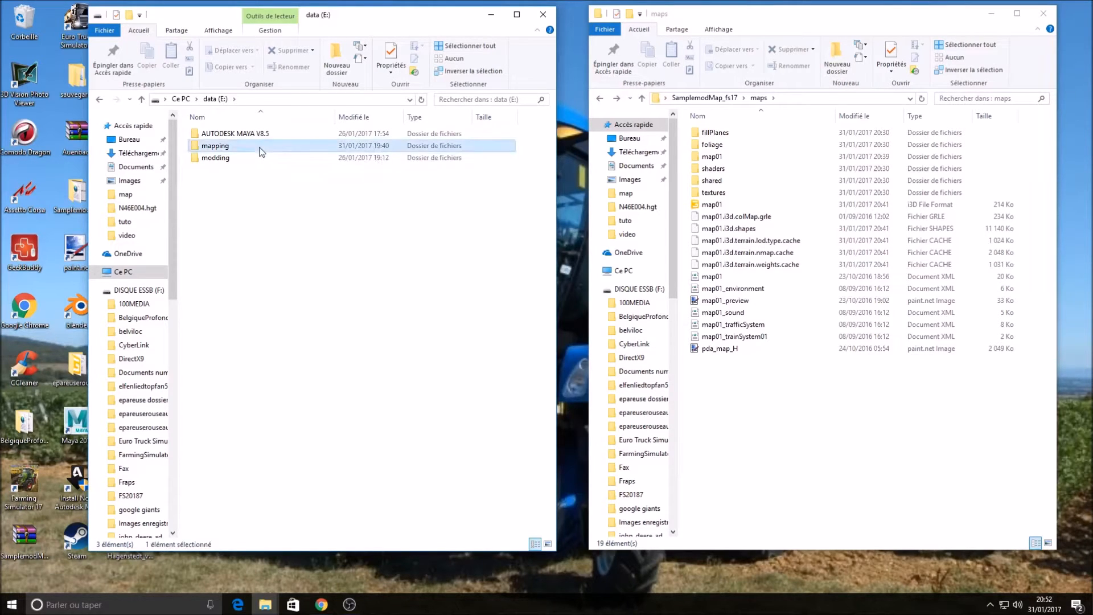
double_click(209, 194)
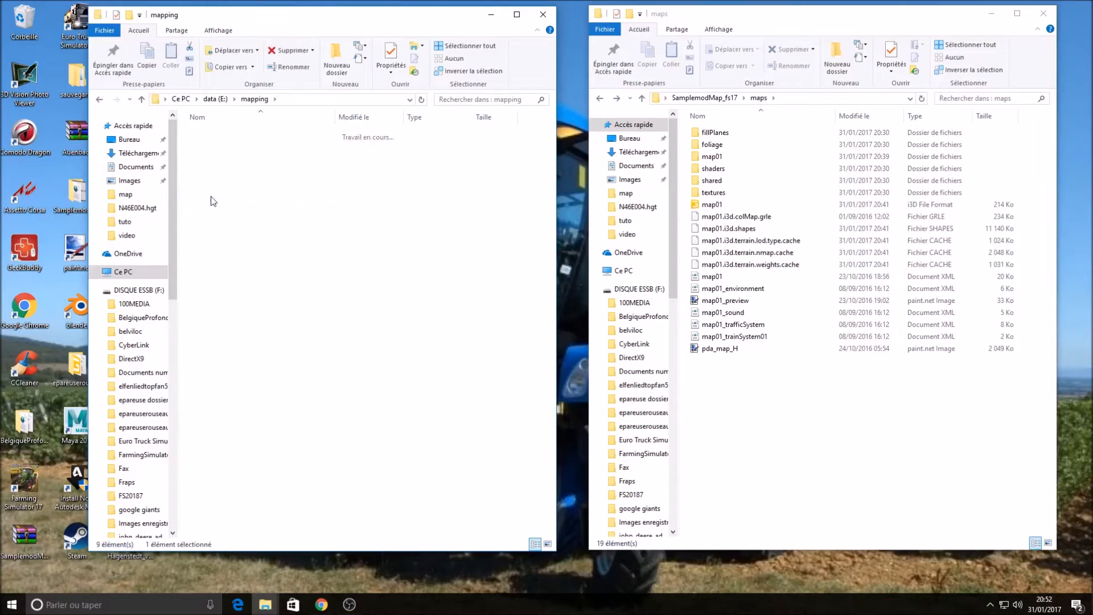
left_click_drag(255, 259, 523, 158)
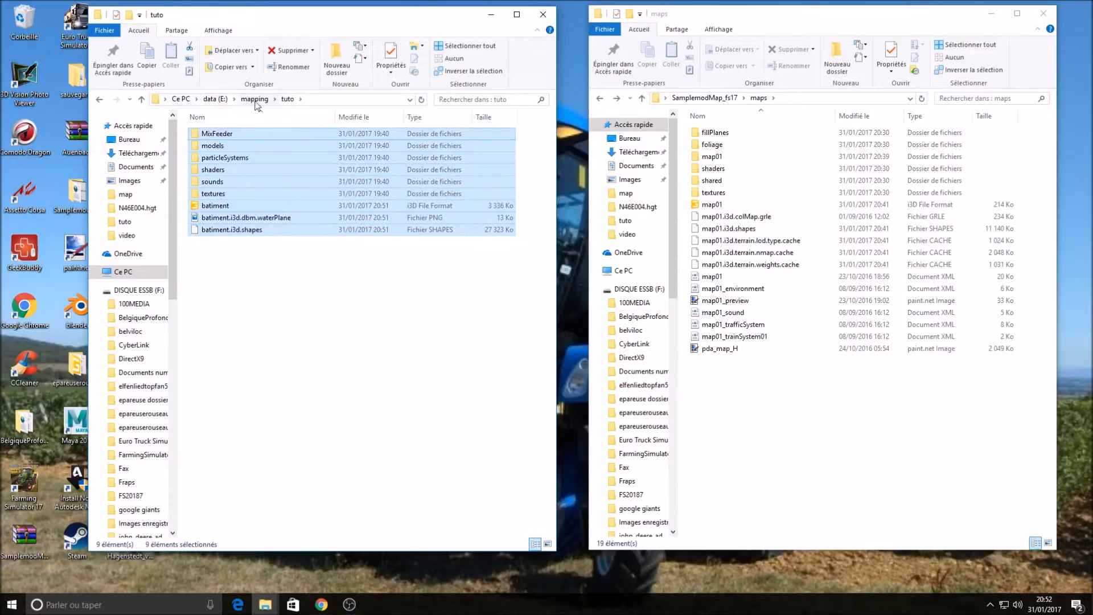
left_click(254, 100)
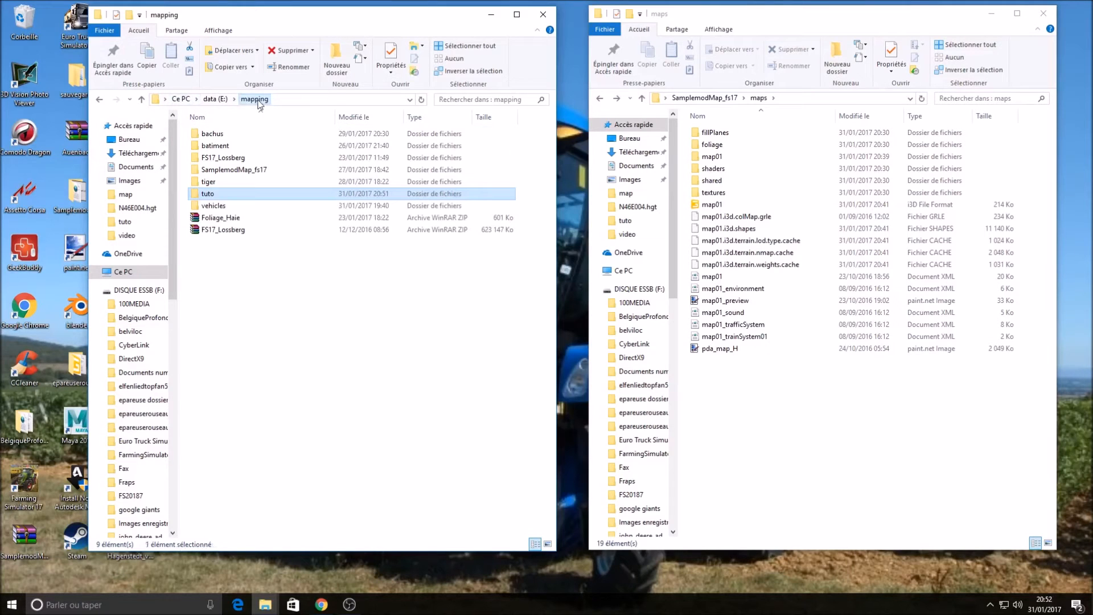
right_click(226, 197)
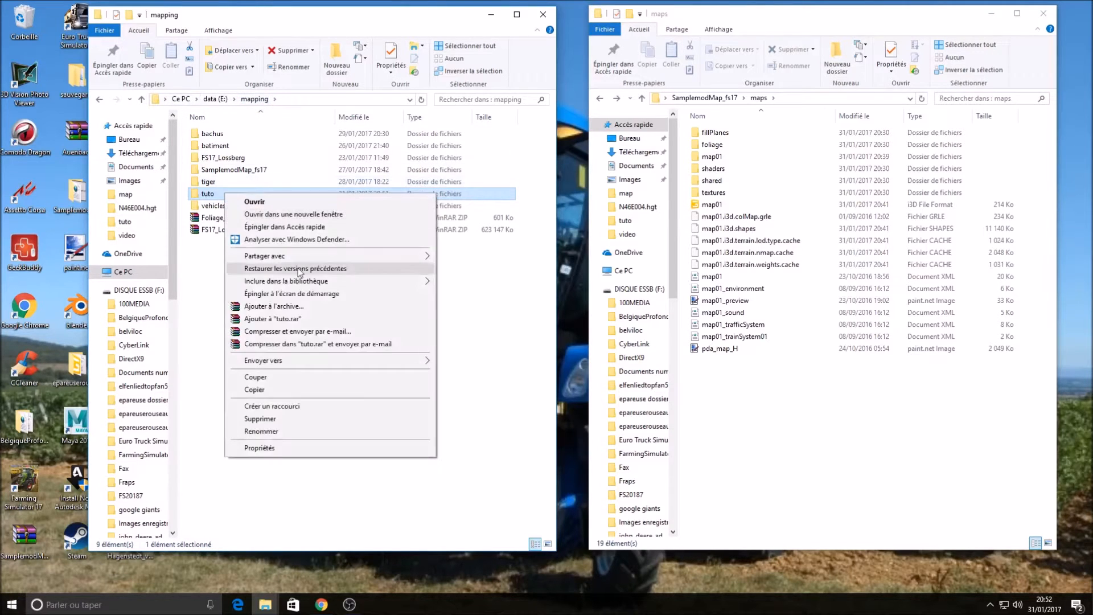
left_click(307, 392)
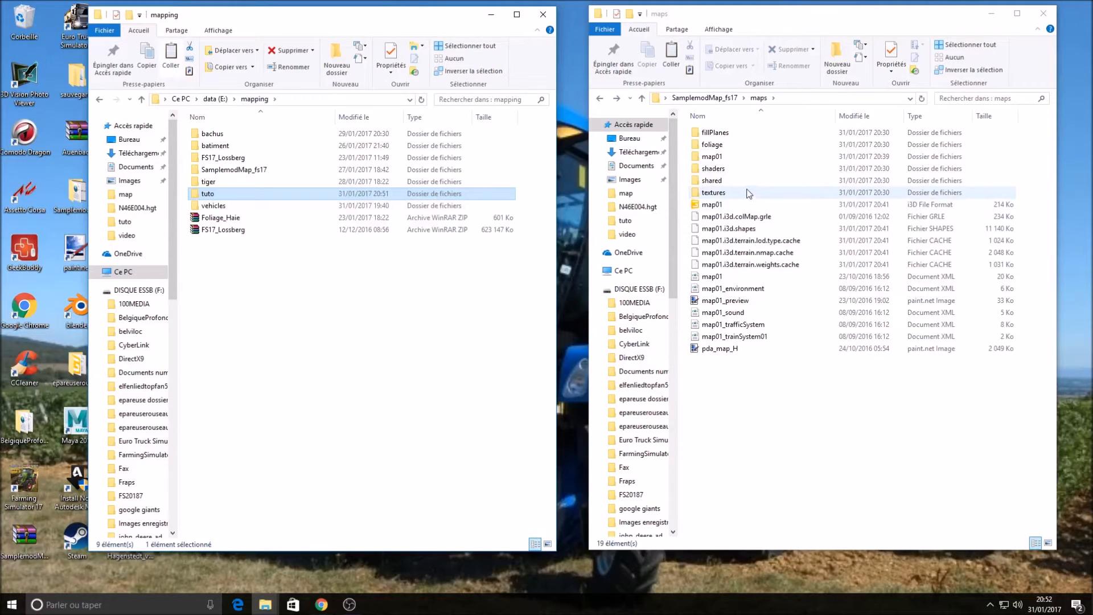
Create a new folder named batiment in the SamplemodMap_fs17 maps folder.
right_click(734, 384)
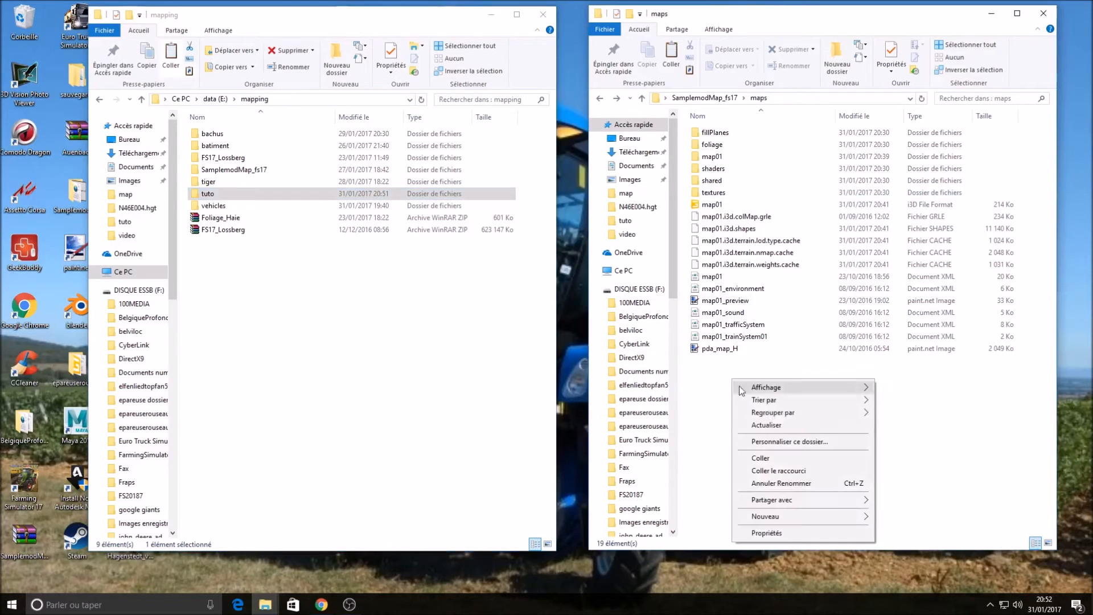
mouse_move(788, 518)
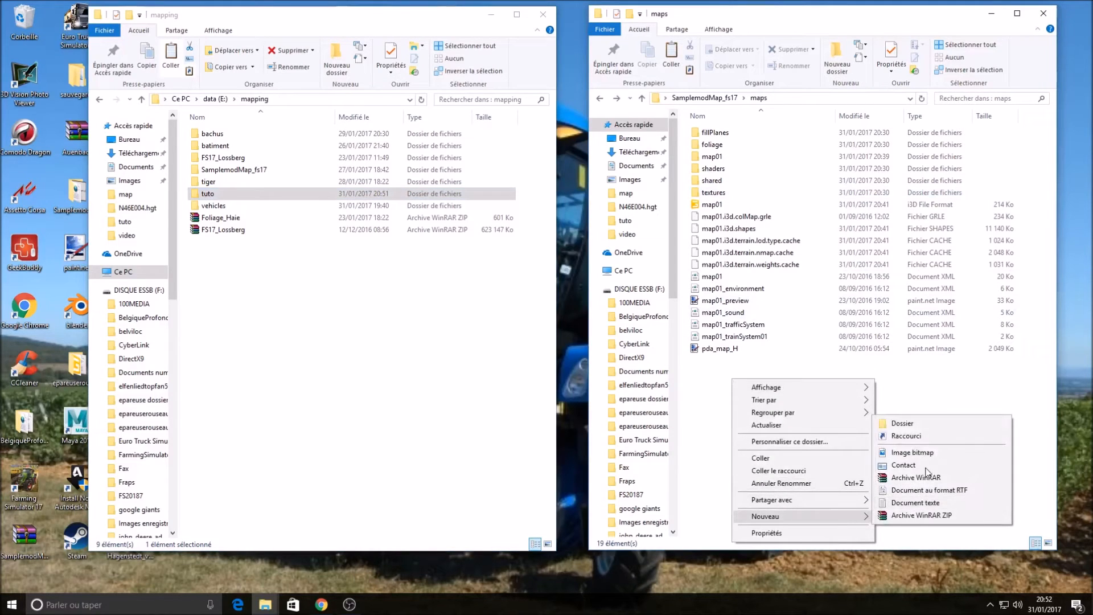
left_click(913, 425)
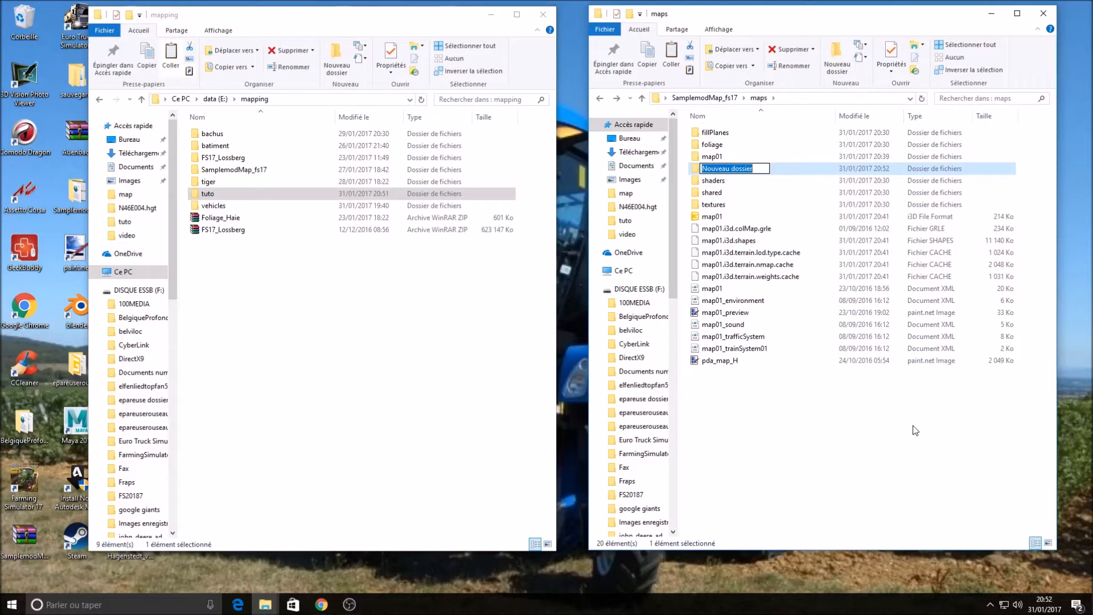
type("batiment")
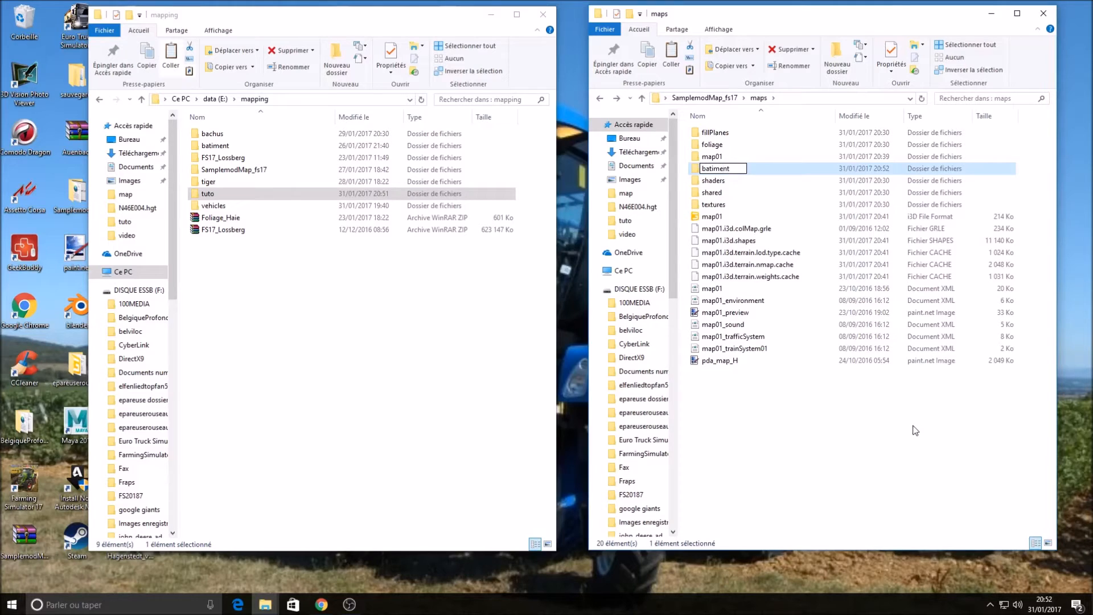
key("Return")
Paste the copied tuto folder into the new batiment folder and close the mapping folder window.
double_click(740, 134)
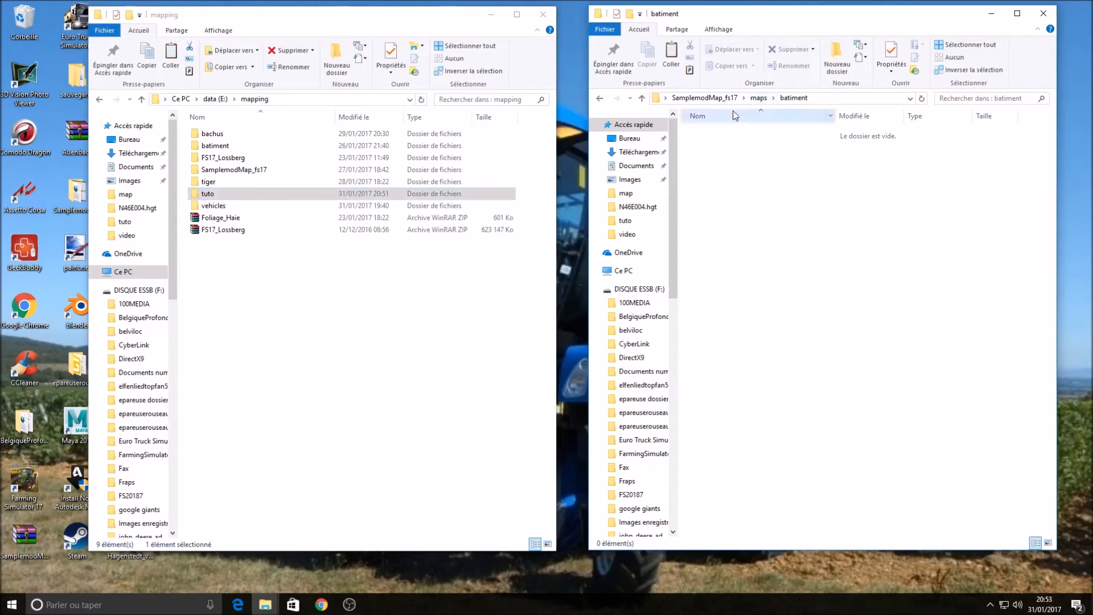
left_click(796, 98)
right_click(745, 157)
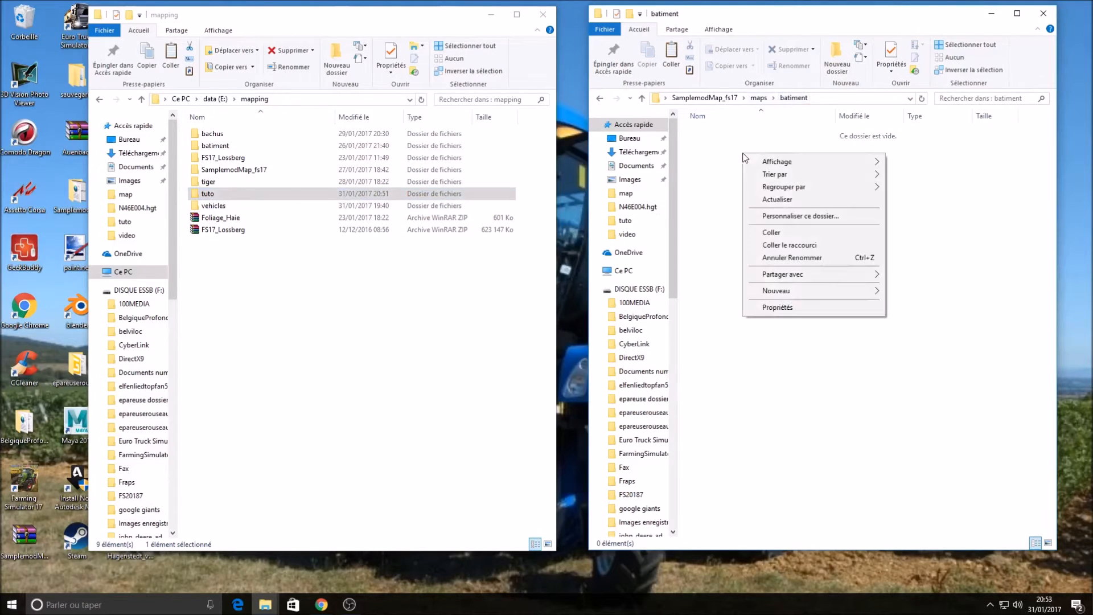
left_click(786, 233)
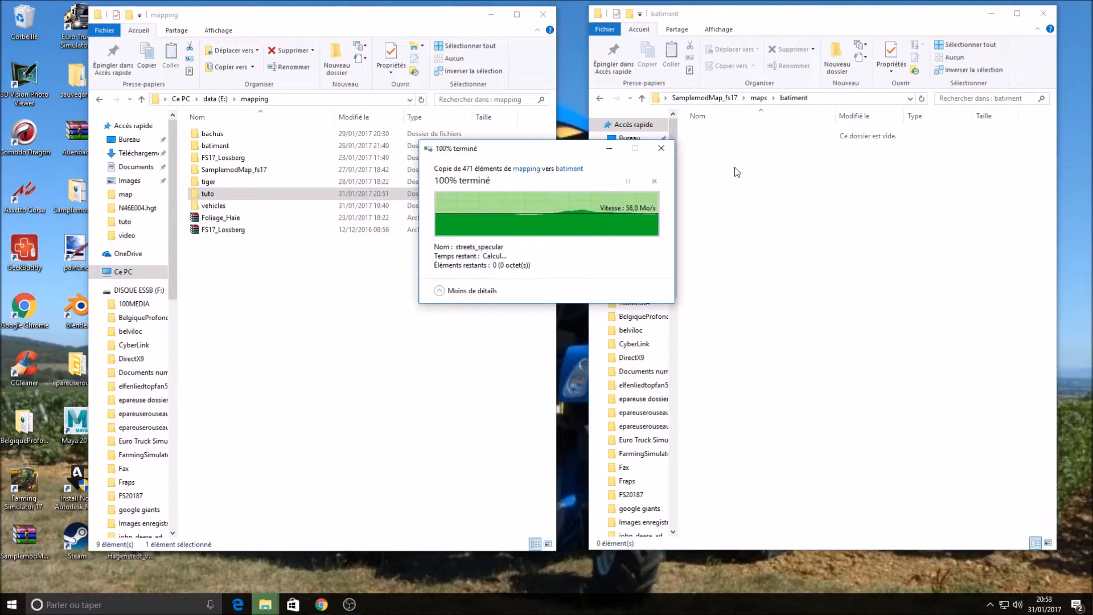
left_click(545, 14)
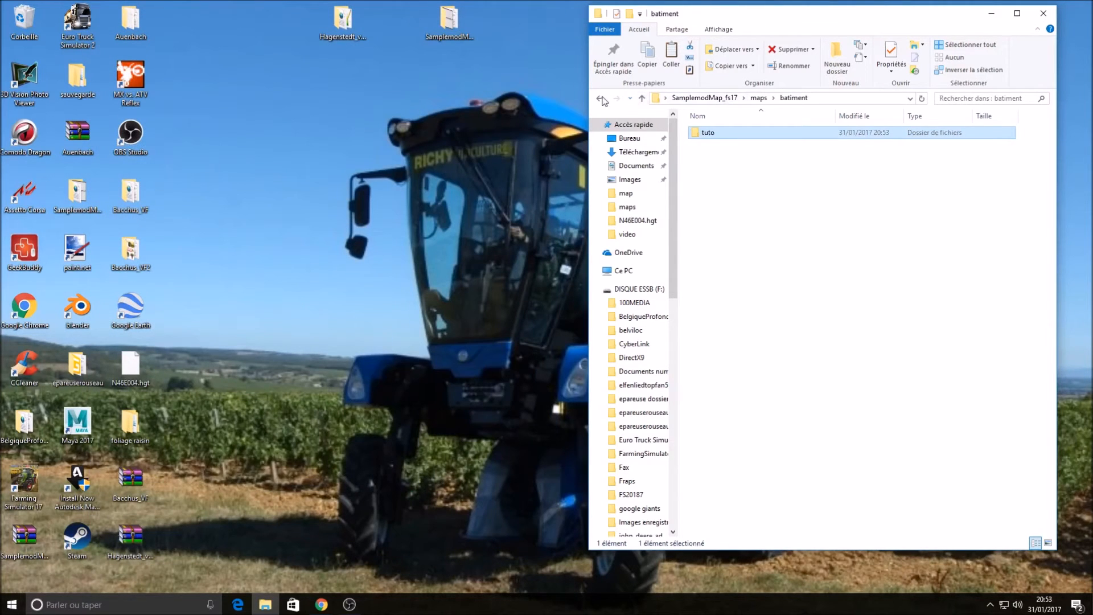
Return to the sample map's maps folder, maximize its window and open the map01 i3D file in GIANTS Editor 7.0.2.
left_click(342, 22)
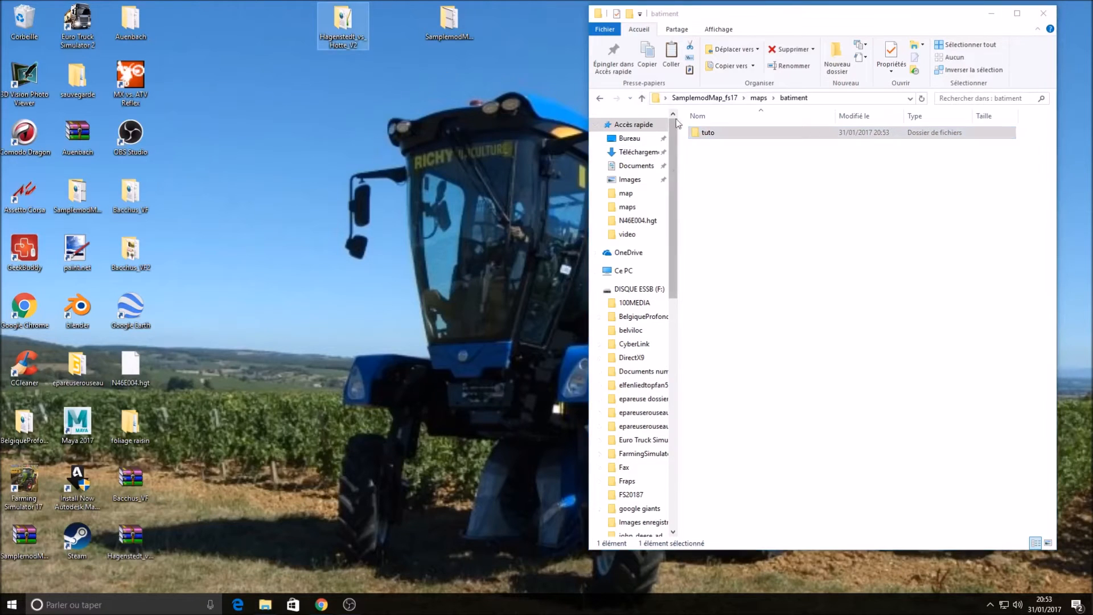
left_click(602, 99)
left_click_drag(938, 16, 739, 24)
left_click(818, 27)
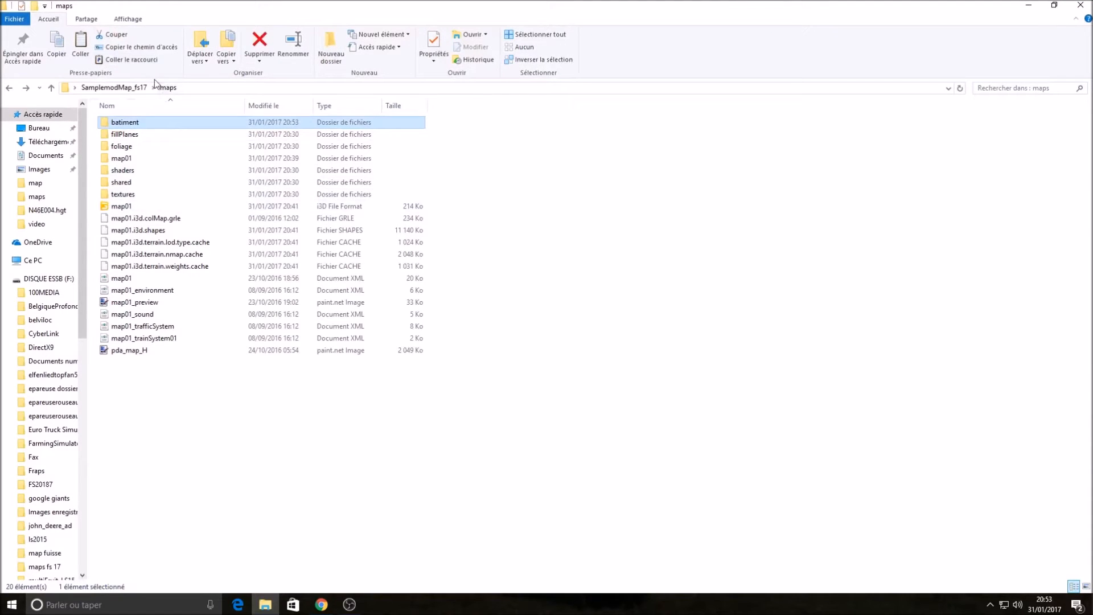
double_click(138, 206)
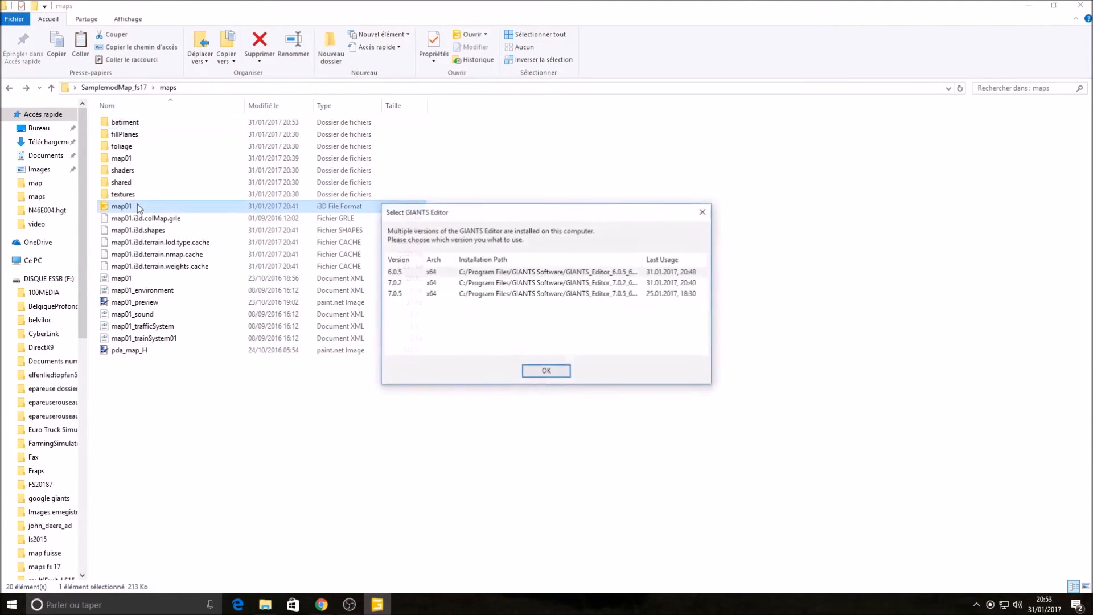
double_click(556, 283)
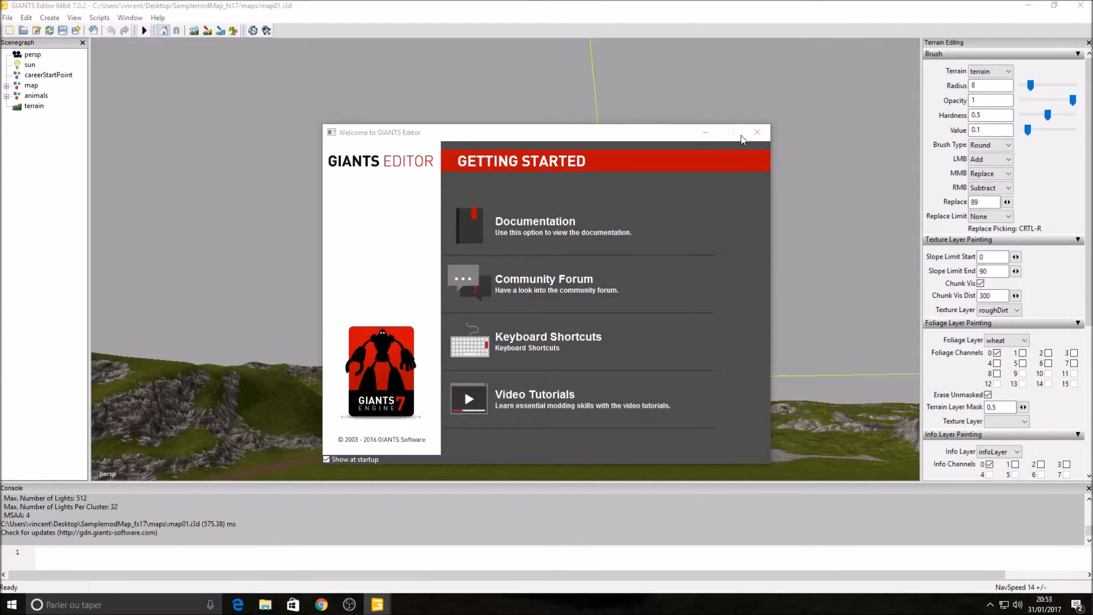
Dismiss the update notice and the welcome window, and look over the bare map01 terrain.
left_click(175, 58)
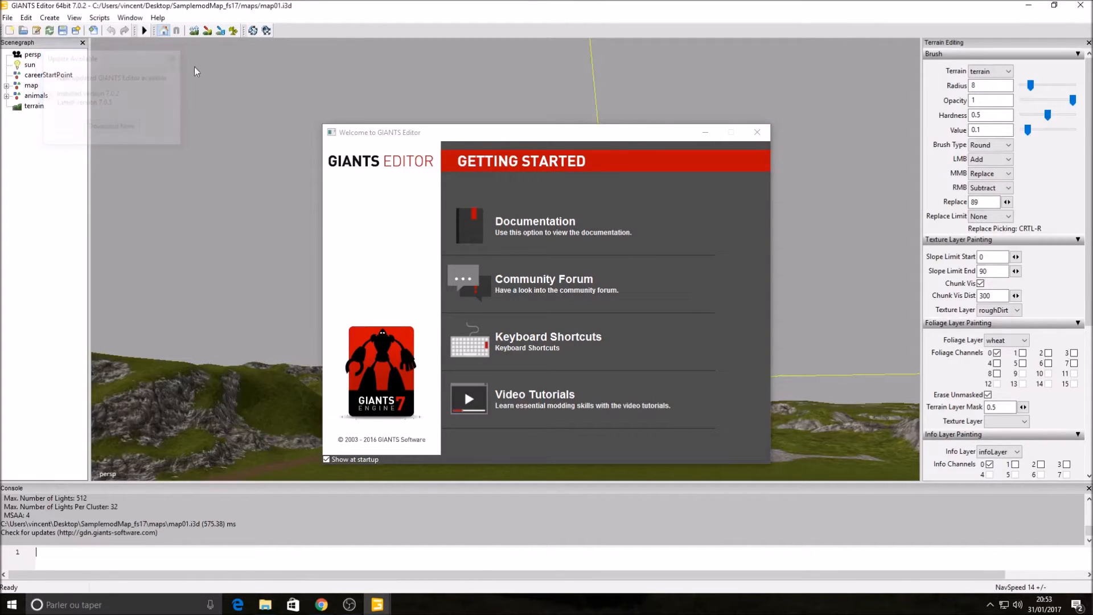
left_click(757, 132)
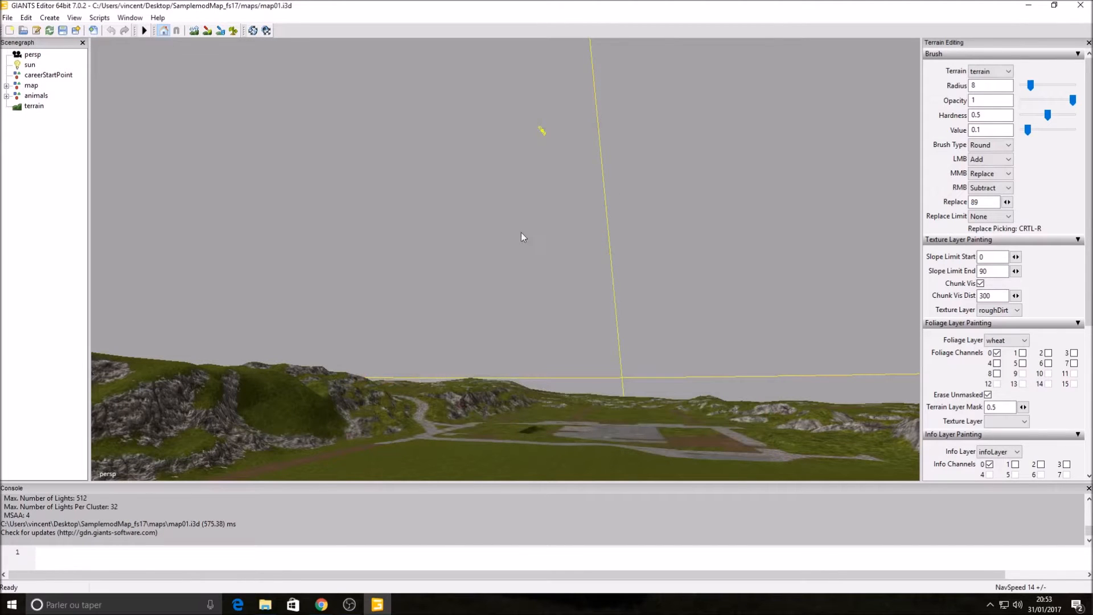
left_click_drag(420, 223, 507, 201, "alt")
scroll(410, 240, "up", 2)
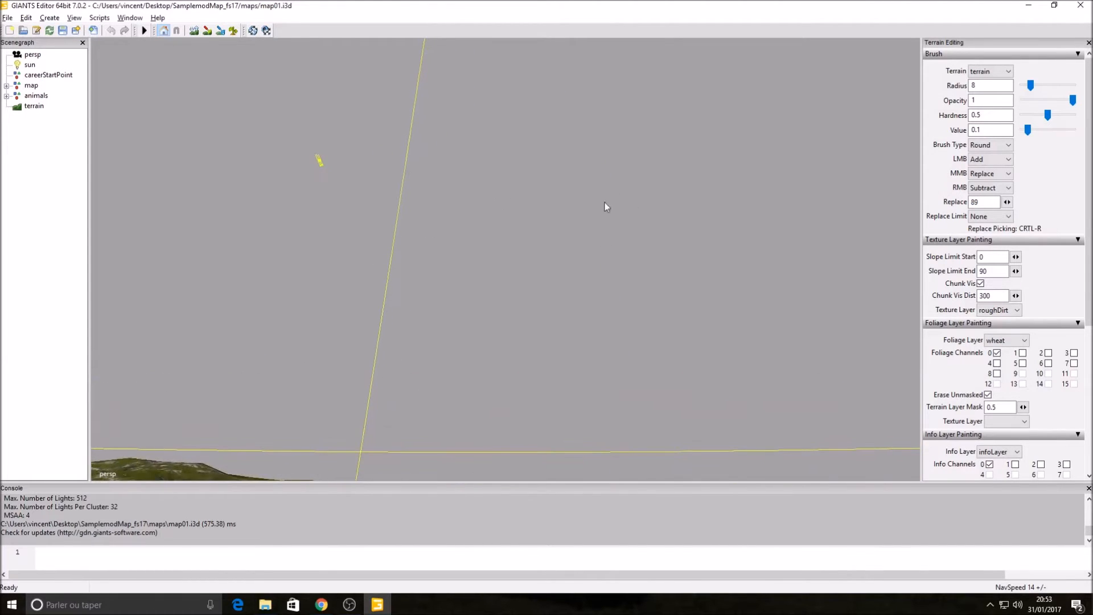
left_click_drag(603, 202, 546, 285, "alt")
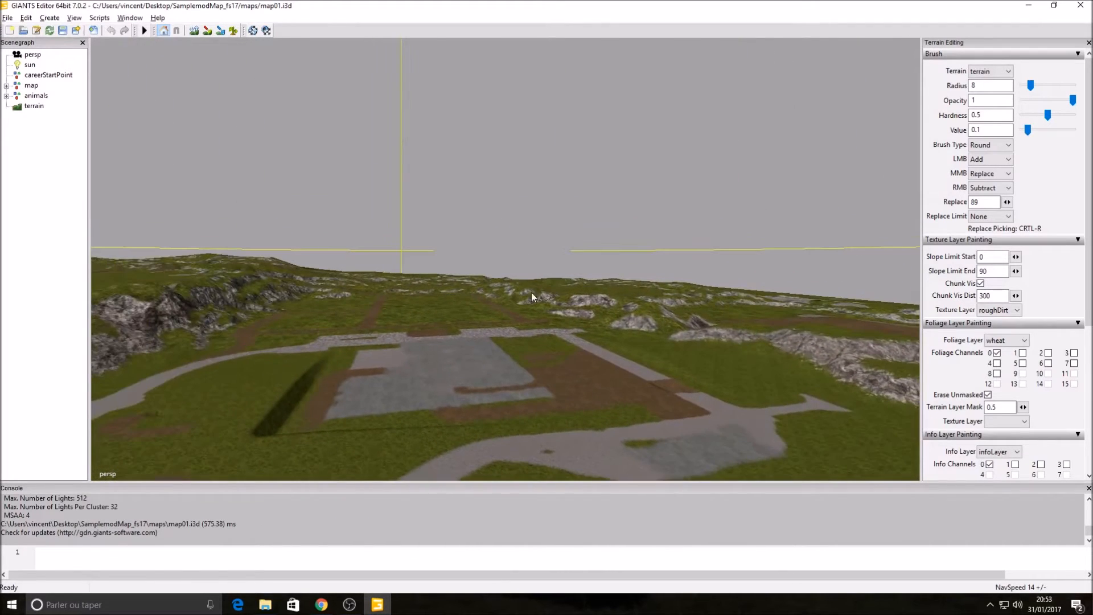
left_click_drag(478, 329, 654, 329, "alt")
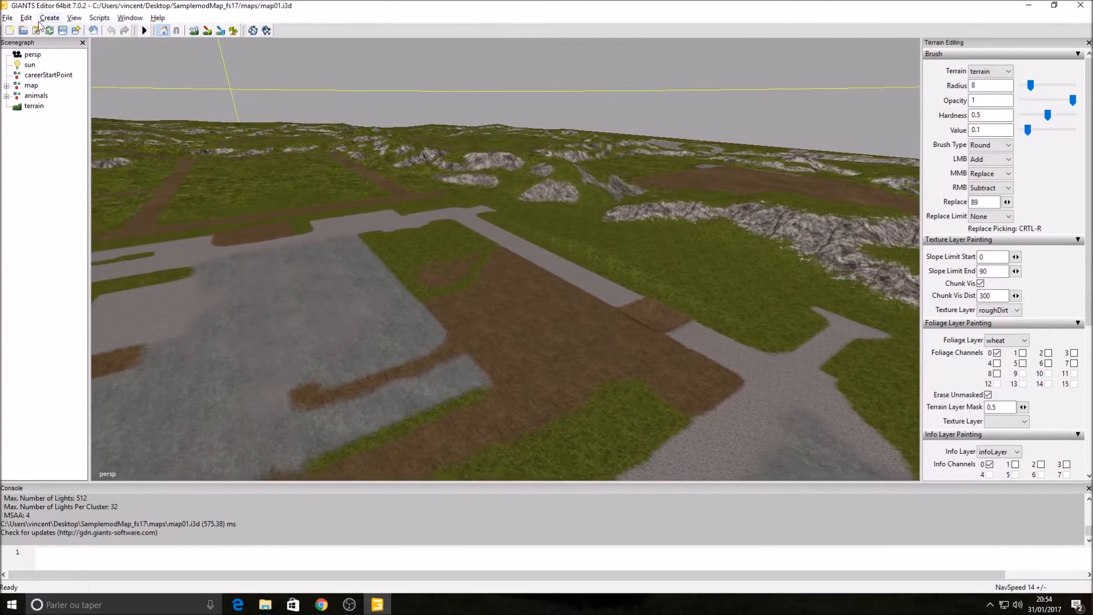
Import the batiment i3D file from SamplemodMap_fs17\maps\batiment\tuto on the desktop into map01.
left_click(8, 20)
left_click(8, 20)
left_click(7, 19)
left_click(23, 139)
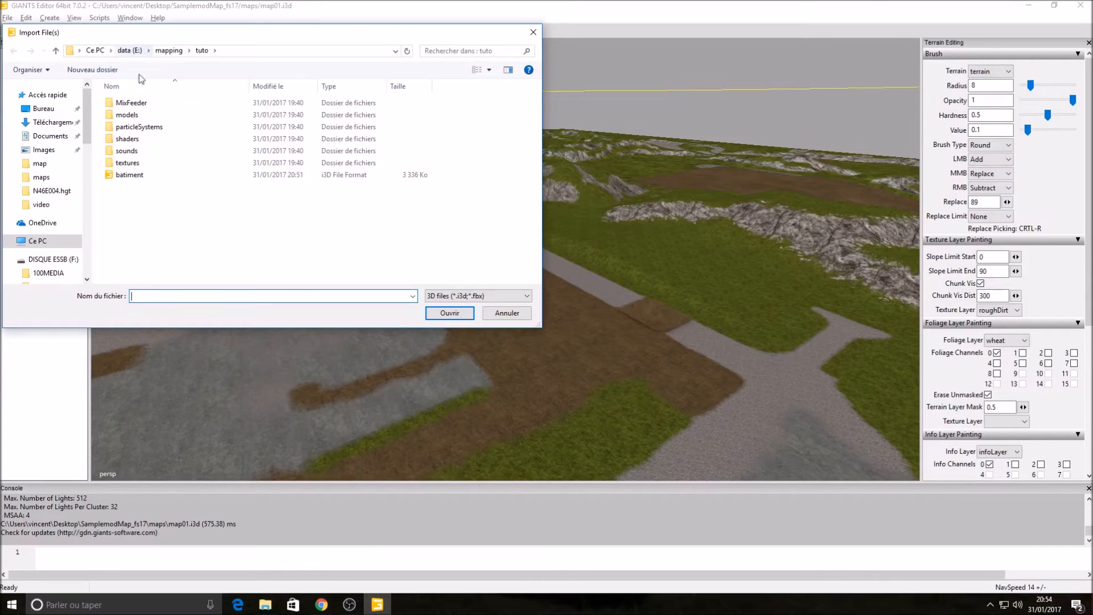
left_click(51, 107)
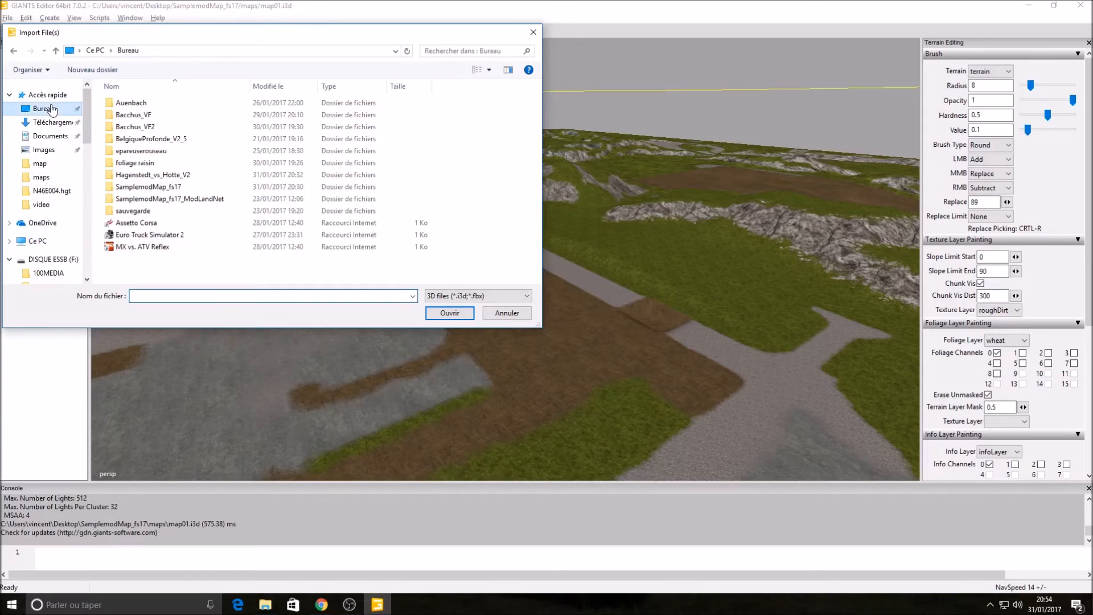
double_click(149, 187)
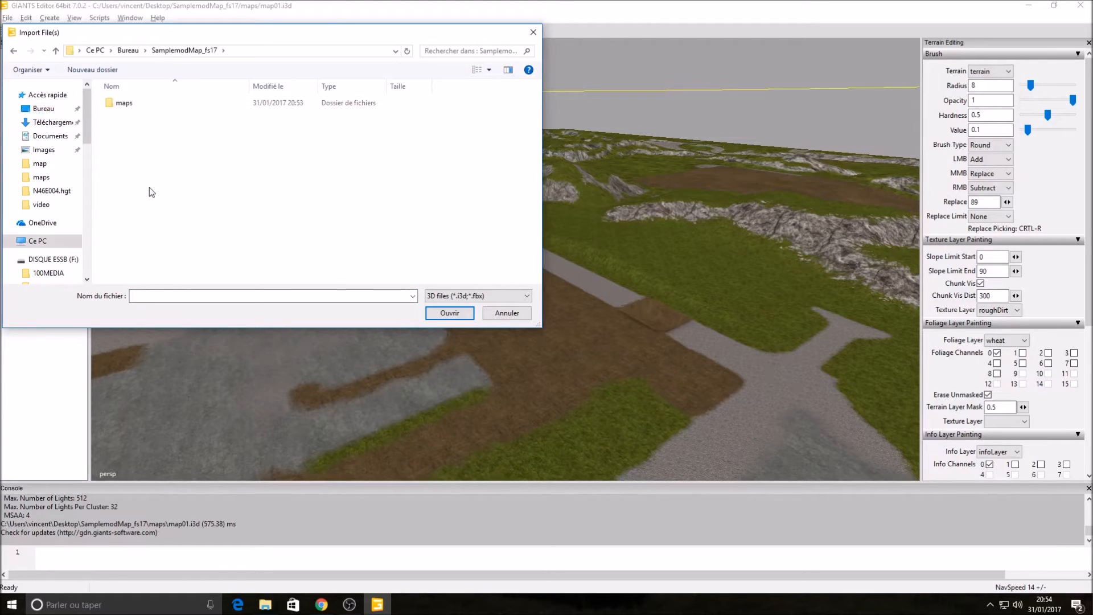
double_click(147, 104)
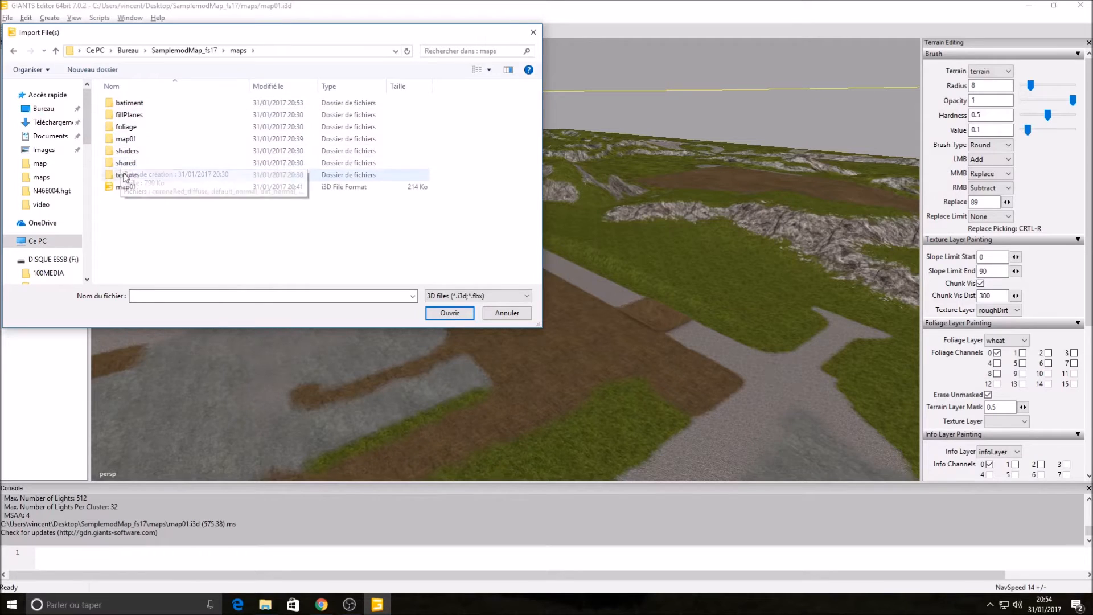
double_click(138, 104)
double_click(138, 103)
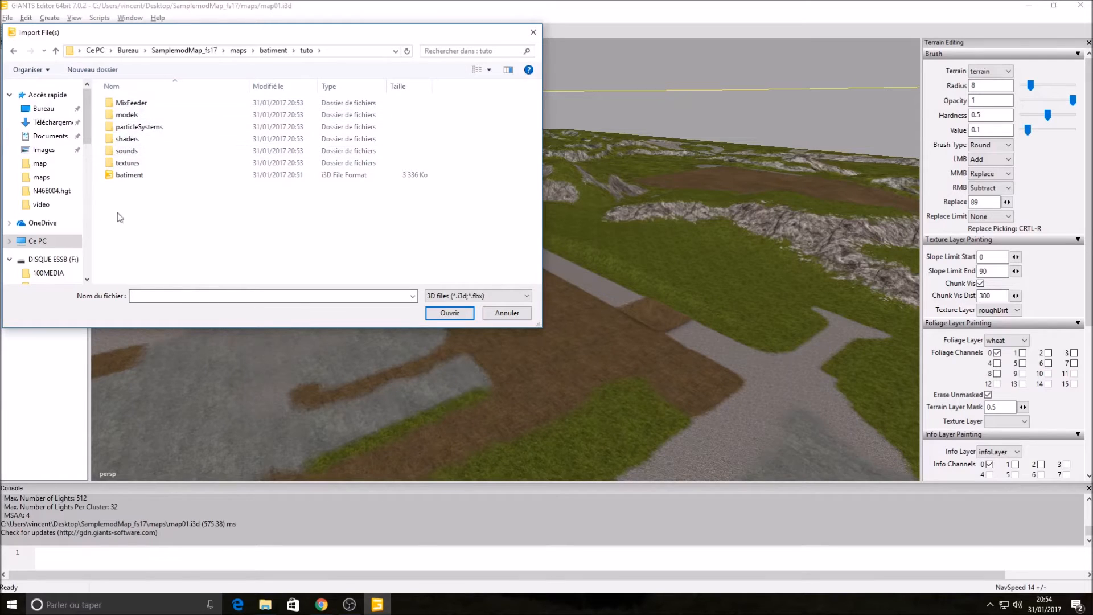
left_click(146, 176)
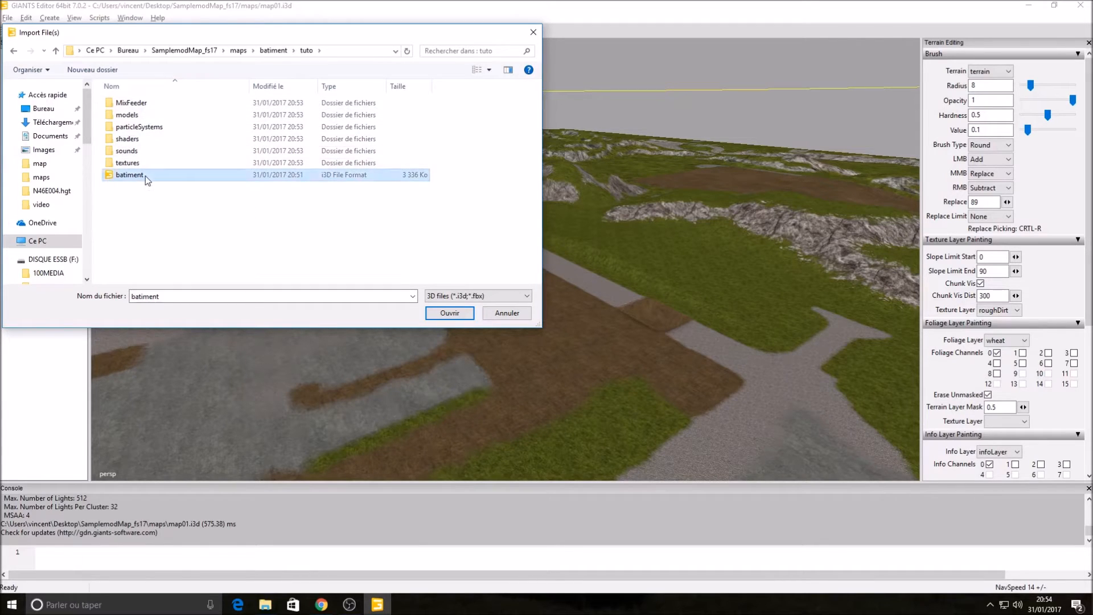
left_click(449, 313)
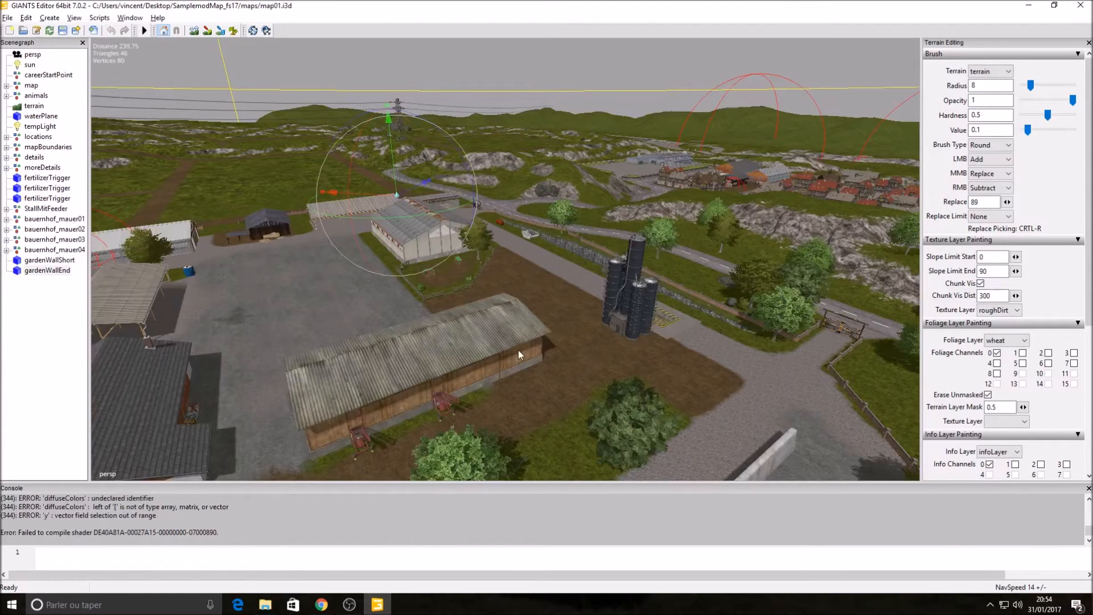
Examine the placement of the imported buildings, trees, roads and bridge across the map's terrain.
mouse_move(545, 337)
left_mouse_down("alt")
mouse_move(549, 292)
mouse_move(494, 292)
mouse_move(590, 320)
mouse_move(431, 329)
mouse_move(608, 322)
mouse_move(602, 366)
mouse_move(992, 253)
mouse_move(598, 306)
mouse_move(552, 279)
mouse_move(729, 221)
mouse_move(613, 345)
mouse_move(743, 295)
mouse_move(653, 315)
mouse_move(598, 301)
left_mouse_up("alt")
left_click_drag(721, 310, 632, 272, "alt")
right_click_drag(632, 274, 825, 168, "alt")
right_click_drag(569, 398, 859, 141, "alt")
right_click_drag(638, 308, 950, 137, "alt")
right_click_drag(663, 274, 918, 151, "alt")
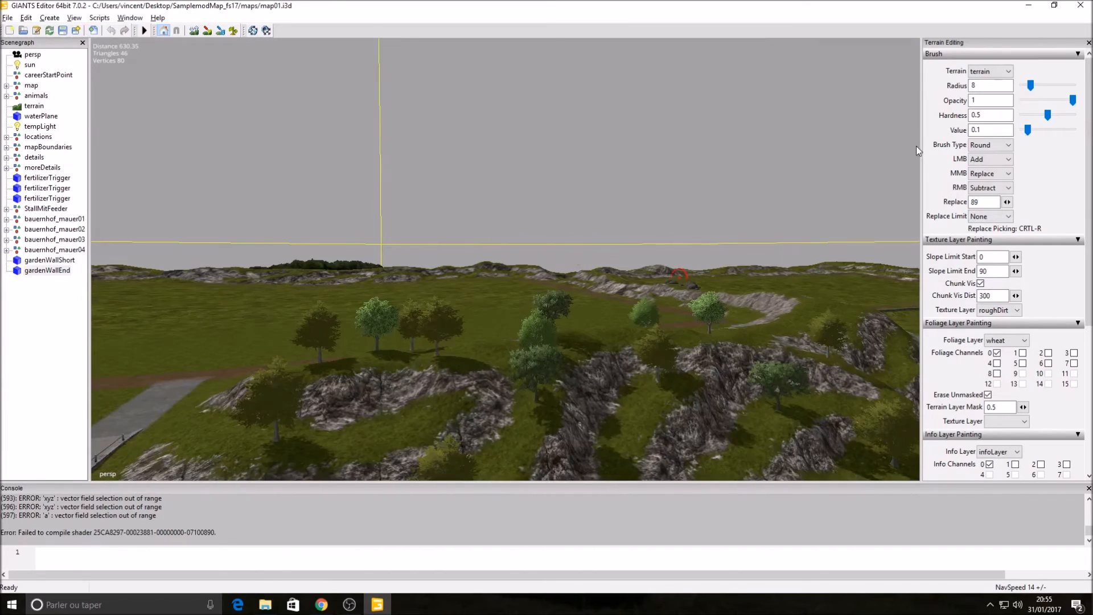
right_click_drag(458, 292, 791, 165, "alt")
right_click_drag(538, 286, 786, 177, "alt")
right_click_drag(493, 277, 717, 176, "alt")
mouse_move(371, 253)
right_mouse_down("alt")
mouse_move(505, 204)
mouse_move(694, 165)
right_mouse_up("alt")
mouse_move(409, 210)
left_mouse_down("alt")
mouse_move(606, 179)
mouse_move(665, 189)
mouse_move(766, 180)
left_mouse_up("alt")
mouse_move(339, 228)
left_mouse_down("alt")
mouse_move(507, 250)
mouse_move(476, 297)
mouse_move(531, 326)
mouse_move(578, 266)
mouse_move(596, 275)
mouse_move(571, 283)
mouse_move(601, 260)
left_mouse_up("alt")
left_click_drag(652, 228, 843, 167, "alt")
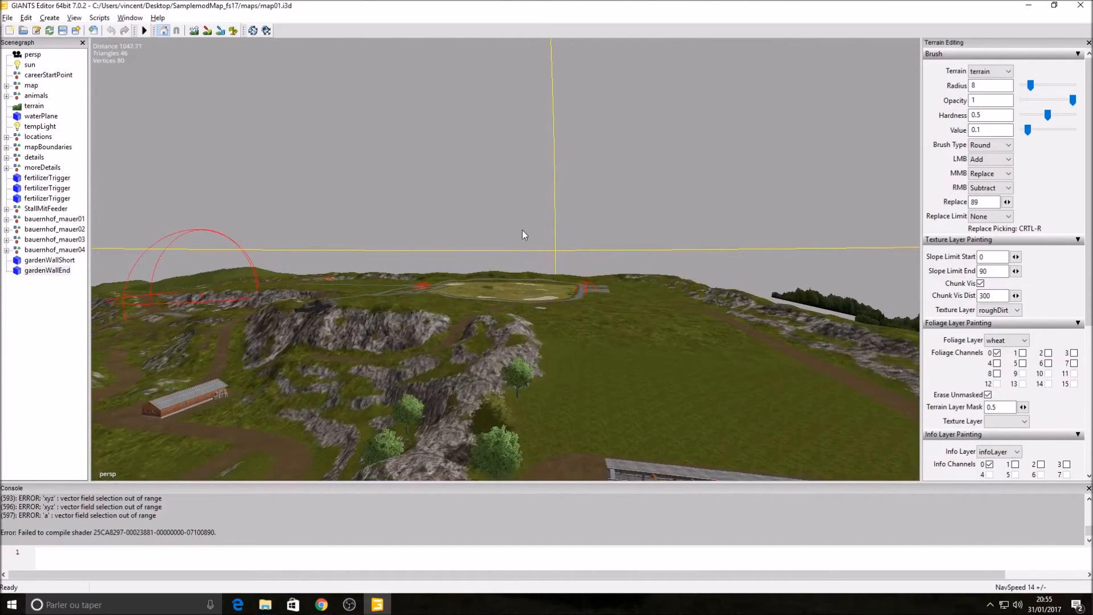
right_click_drag(522, 231, 577, 183)
scroll(695, 249, "up", 5)
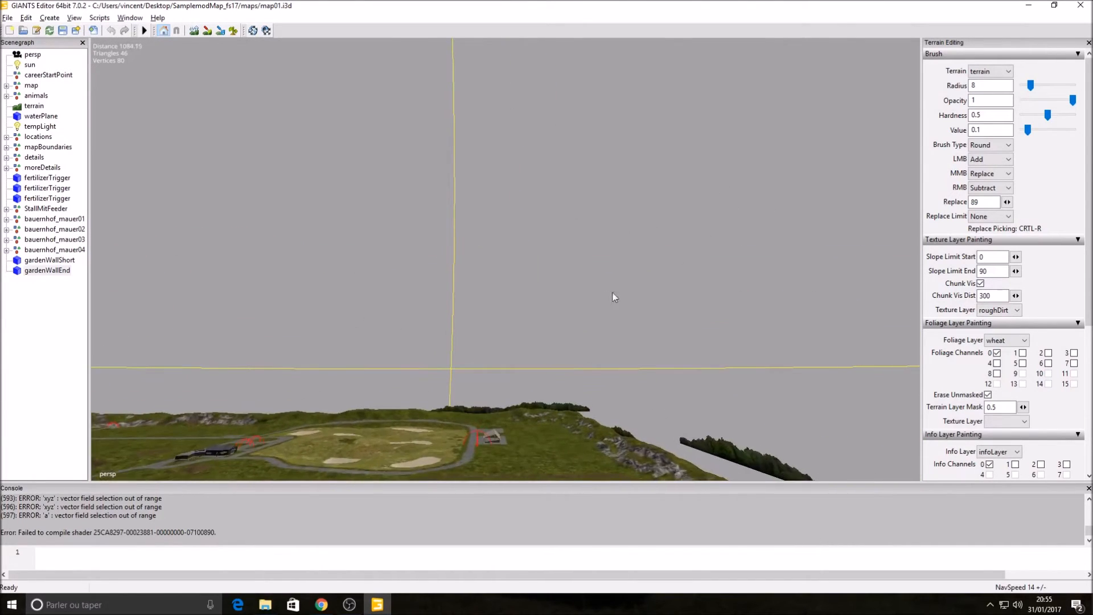
left_click_drag(605, 283, 464, 342, "alt")
right_click_drag(463, 342, 618, 270, "alt")
mouse_move(506, 330)
right_mouse_down("alt")
mouse_move(812, 271)
mouse_move(804, 285)
right_mouse_up("alt")
mouse_move(637, 325)
left_mouse_down("alt")
mouse_move(632, 349)
mouse_move(651, 350)
left_mouse_up("alt")
mouse_move(651, 350)
right_mouse_down("alt")
mouse_move(757, 330)
mouse_move(899, 273)
right_mouse_up("alt")
right_click_drag(693, 319, 891, 273, "alt")
right_click_drag(480, 361, 636, 312, "alt")
mouse_move(636, 312)
left_mouse_down("alt")
mouse_move(650, 377)
mouse_move(780, 347)
left_mouse_up("alt")
right_click_drag(780, 347, 541, 285, "alt")
left_click_drag(540, 284, 393, 148, "alt")
right_click_drag(368, 242, 705, 139, "alt")
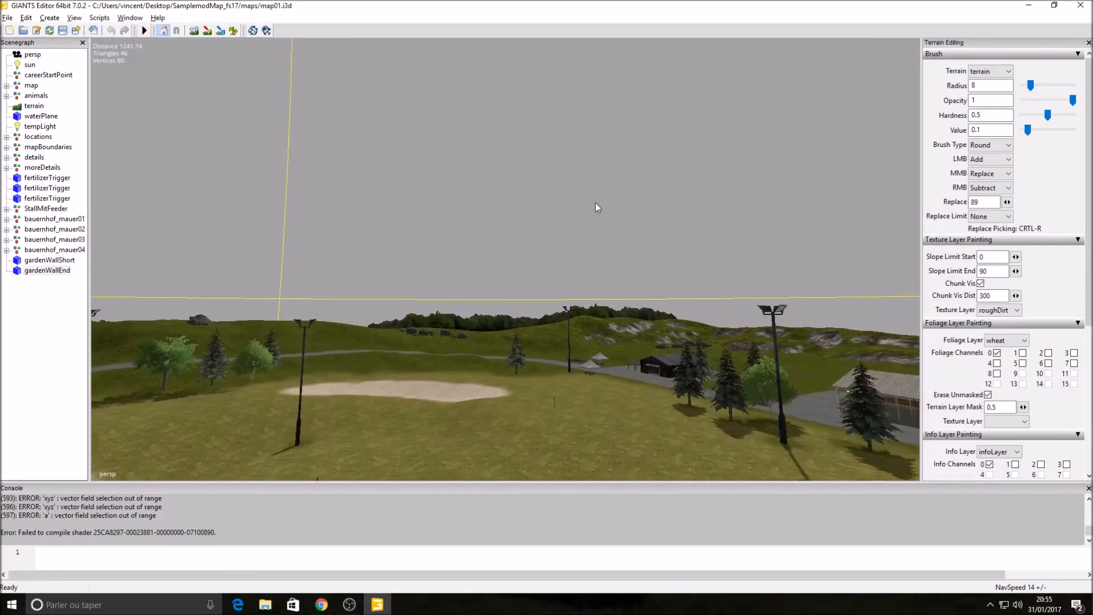
left_click_drag(596, 203, 456, 200, "alt")
left_click_drag(694, 201, 569, 202, "alt")
right_click_drag(681, 193, 752, 210, "alt")
left_click_drag(752, 210, 807, 265, "alt")
left_click_drag(766, 295, 691, 256, "alt")
right_click_drag(691, 256, 1092, 156, "alt")
left_click_drag(867, 165, 819, 163, "alt")
right_click_drag(729, 196, 831, 177, "alt")
right_click_drag(692, 262, 988, 128, "alt")
left_click_drag(915, 144, 822, 248, "alt")
left_click_drag(652, 278, 591, 298, "alt")
right_click_drag(591, 299, 700, 291, "alt")
right_click_drag(620, 316, 737, 291, "alt")
left_click_drag(738, 291, 736, 333, "alt")
right_click_drag(735, 333, 1071, 260, "alt")
right_click_drag(847, 273, 631, 277, "alt")
left_click_drag(660, 276, 710, 220, "alt")
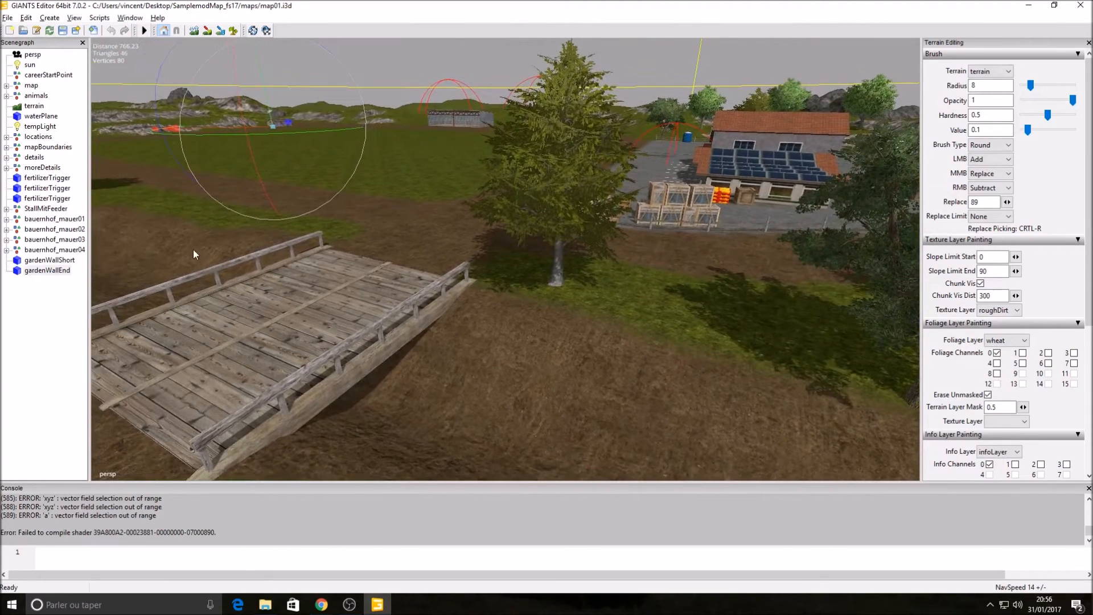
Select the waterPlane object and inspect its Transform, Shape and user attributes.
left_click(32, 118)
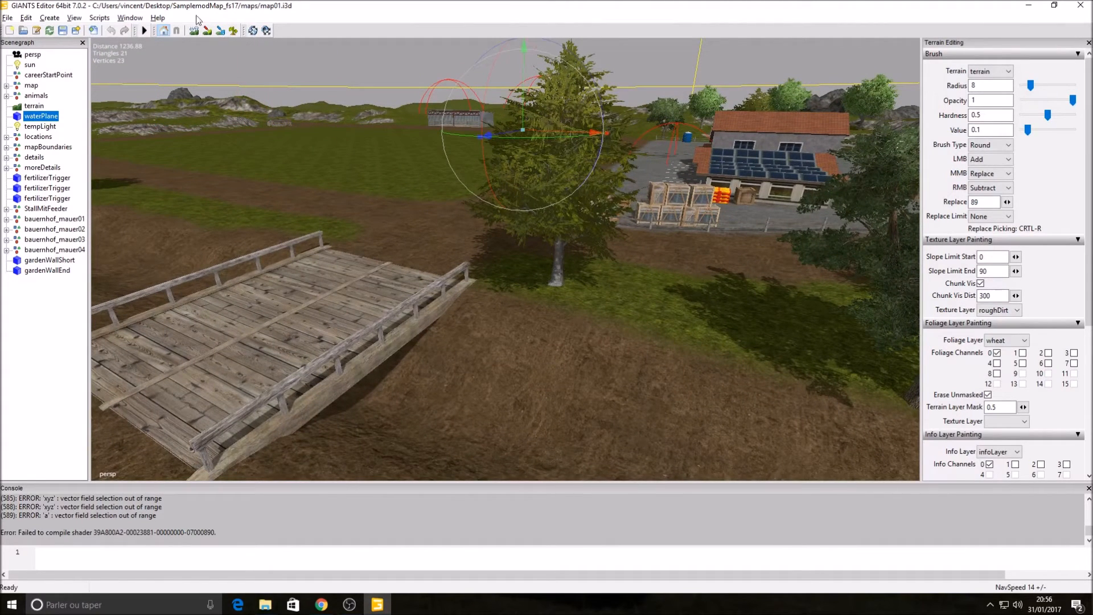
left_click(133, 16)
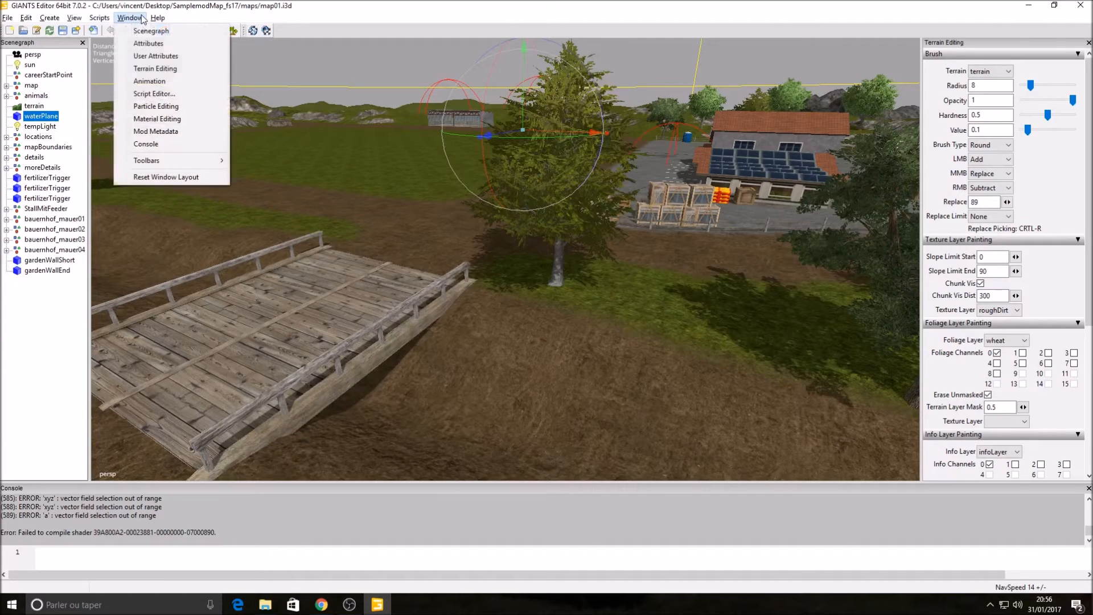
left_click(149, 44)
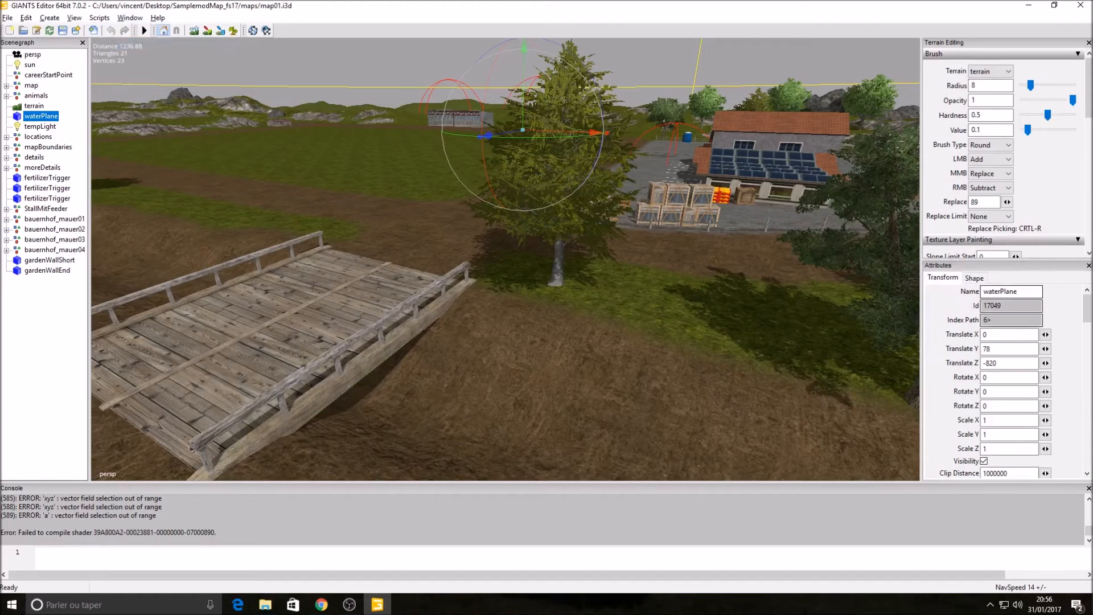
mouse_move(1088, 315)
left_mouse_down()
mouse_move(1088, 362)
mouse_move(1083, 308)
left_mouse_up()
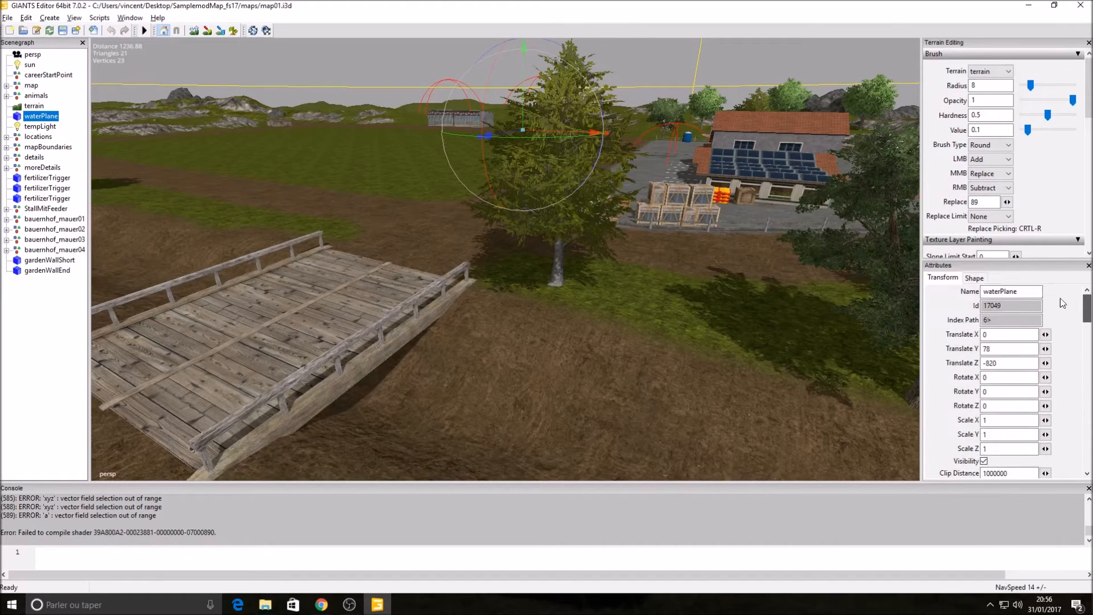
left_click(975, 279)
left_click_drag(1089, 315, 1089, 309)
left_click(1088, 266)
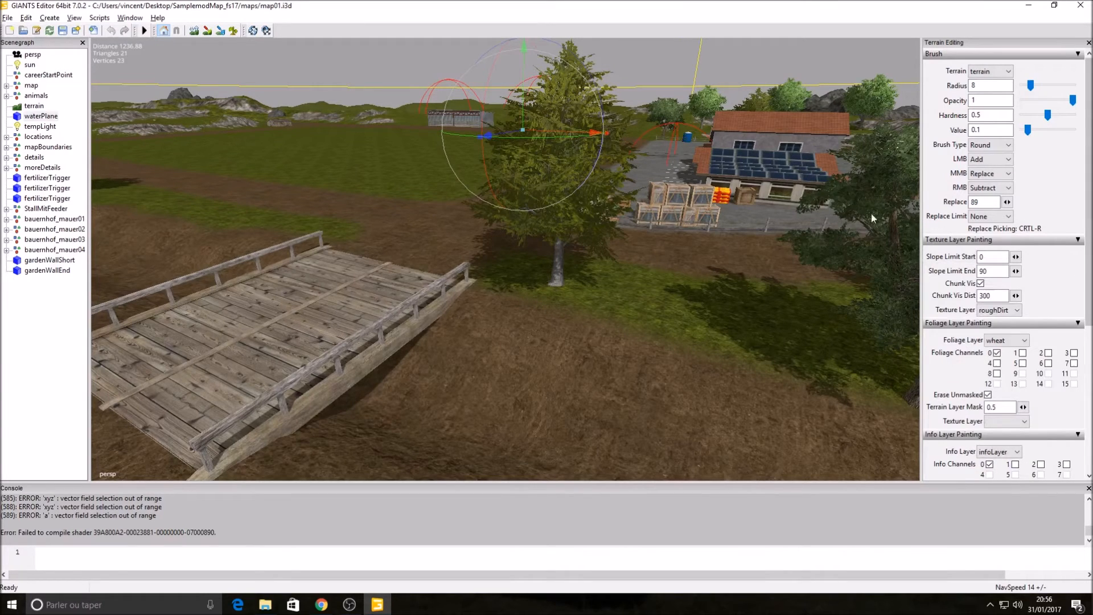
left_click(130, 18)
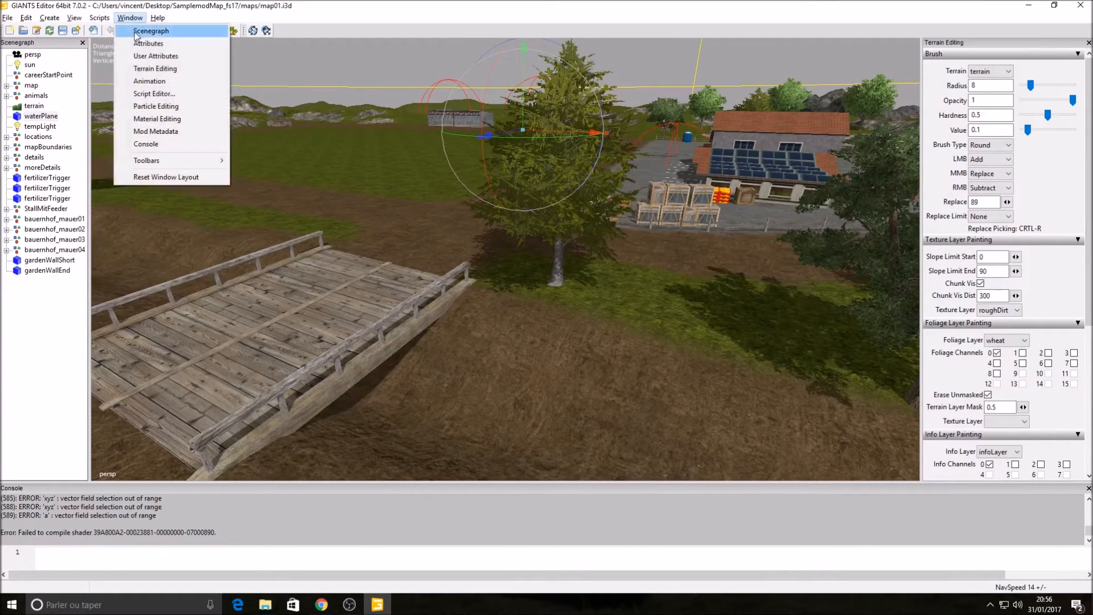
left_click(180, 61)
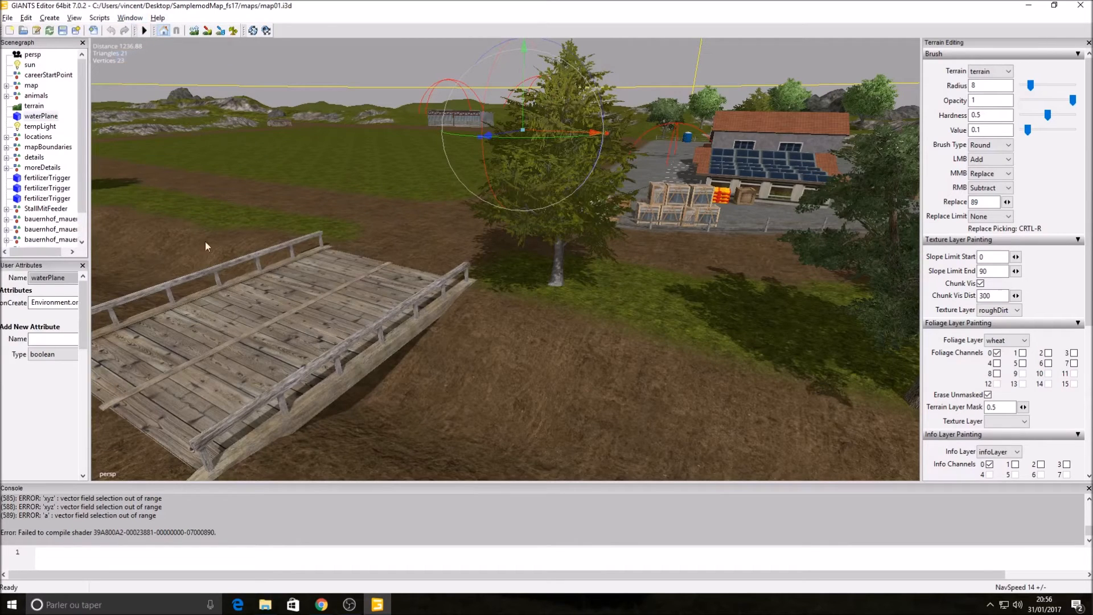
left_click(82, 266)
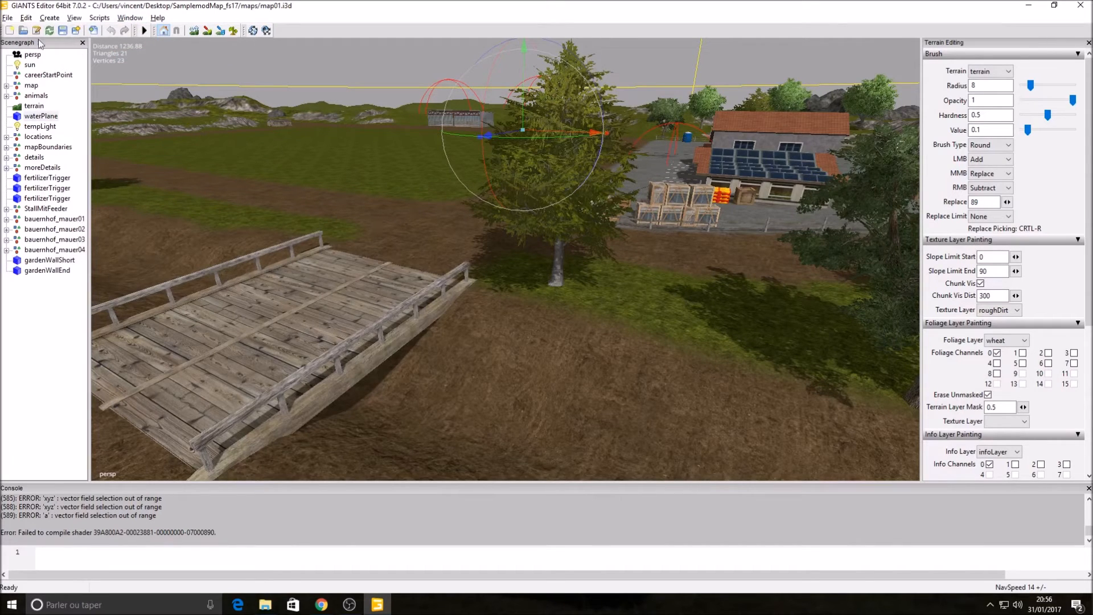
Inspect the waterPlane's water_mat material settings and preview its normal texture.
left_click(124, 20)
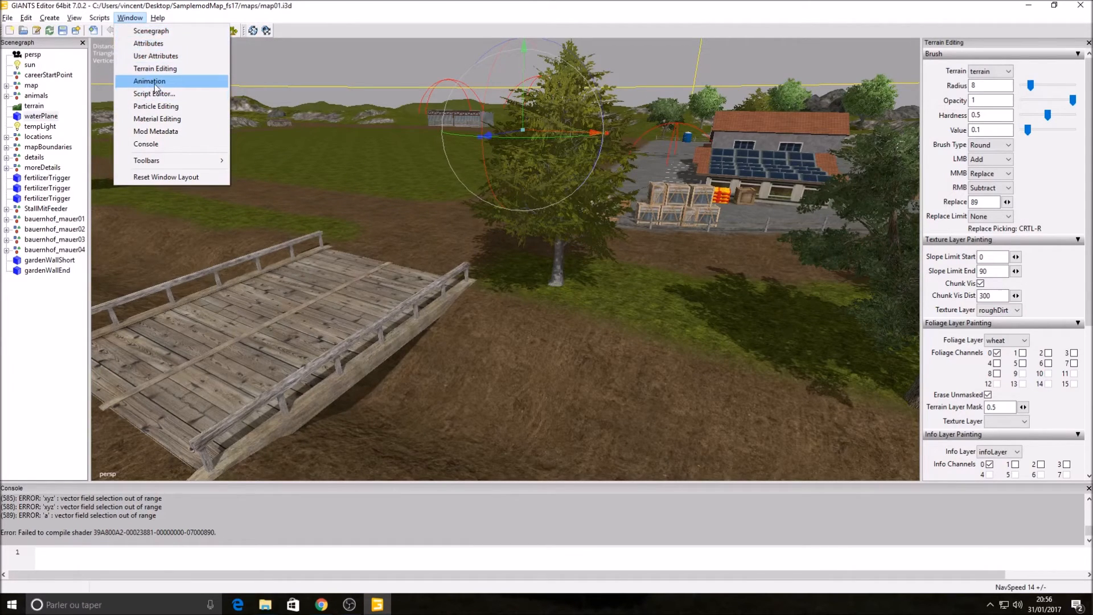
left_click(157, 119)
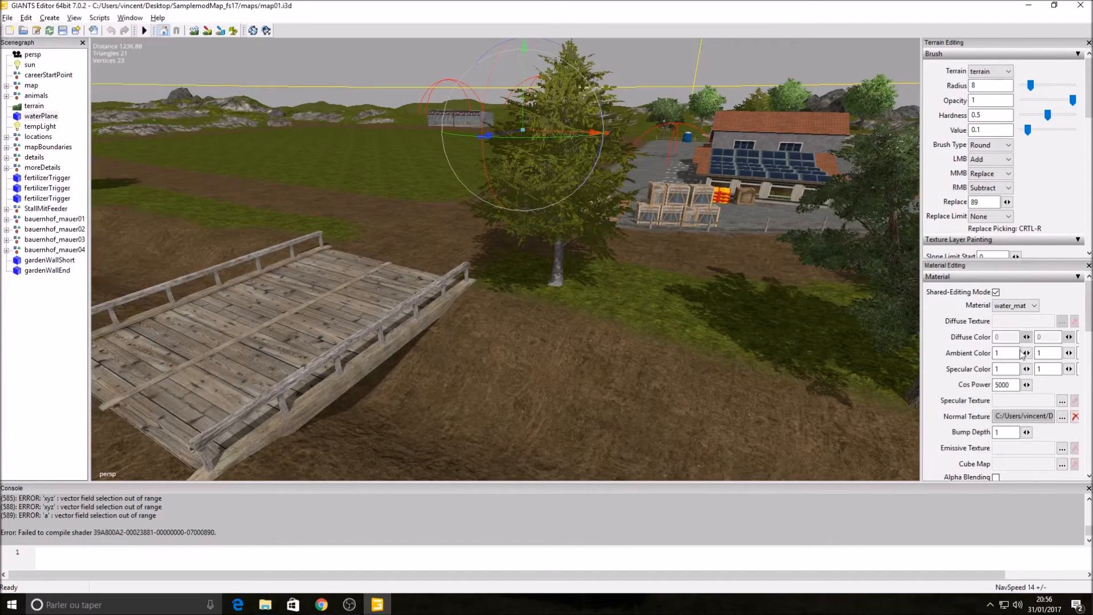
left_click(1059, 416)
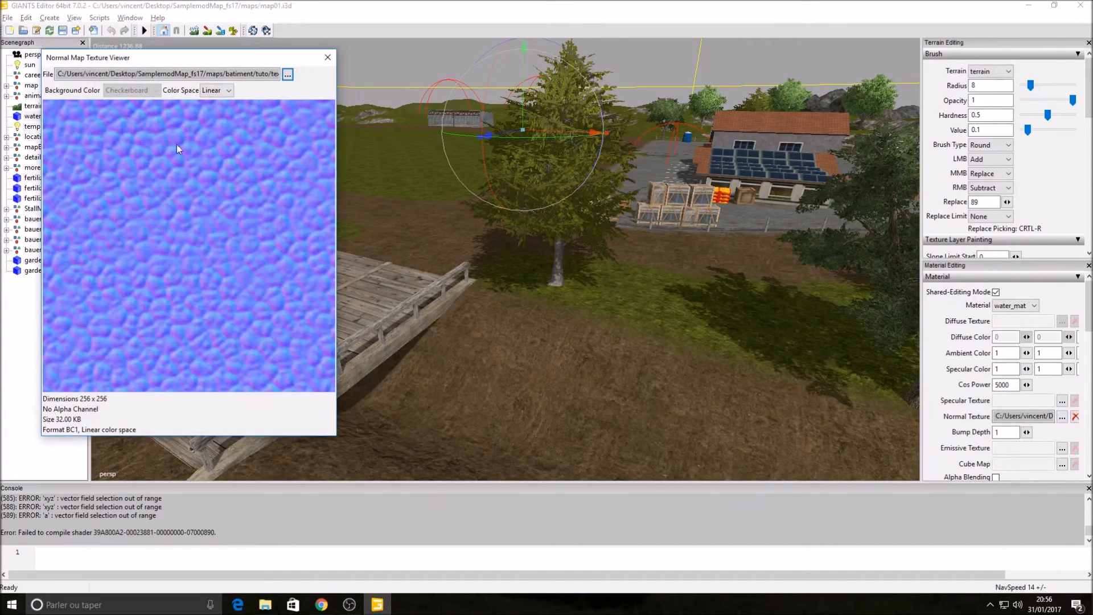
left_click(327, 58)
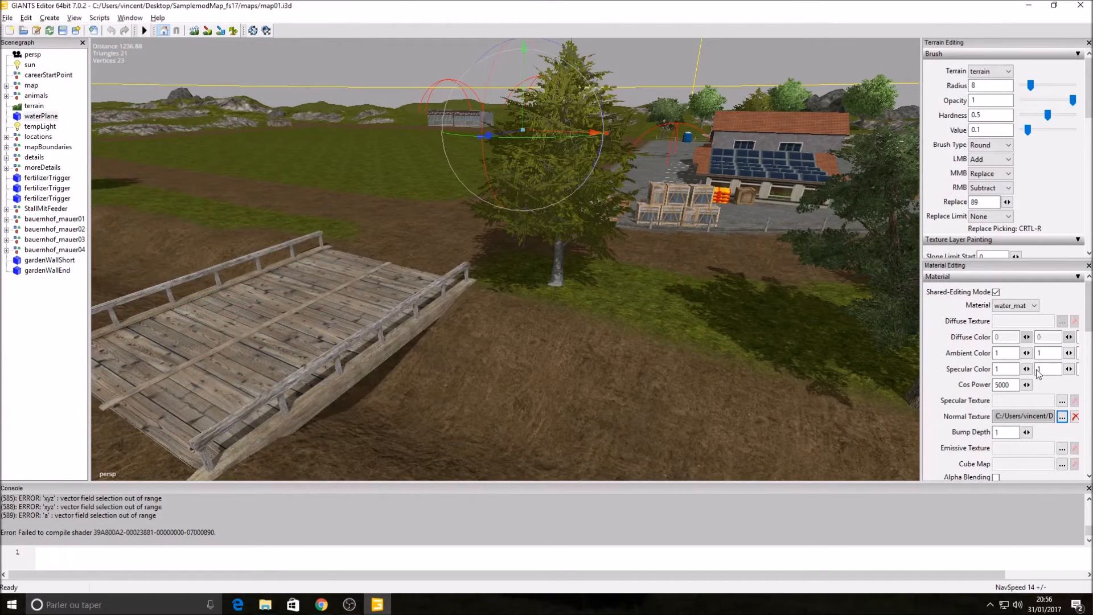
scroll(1028, 434, "down", 1)
scroll(1030, 410, "down", 1)
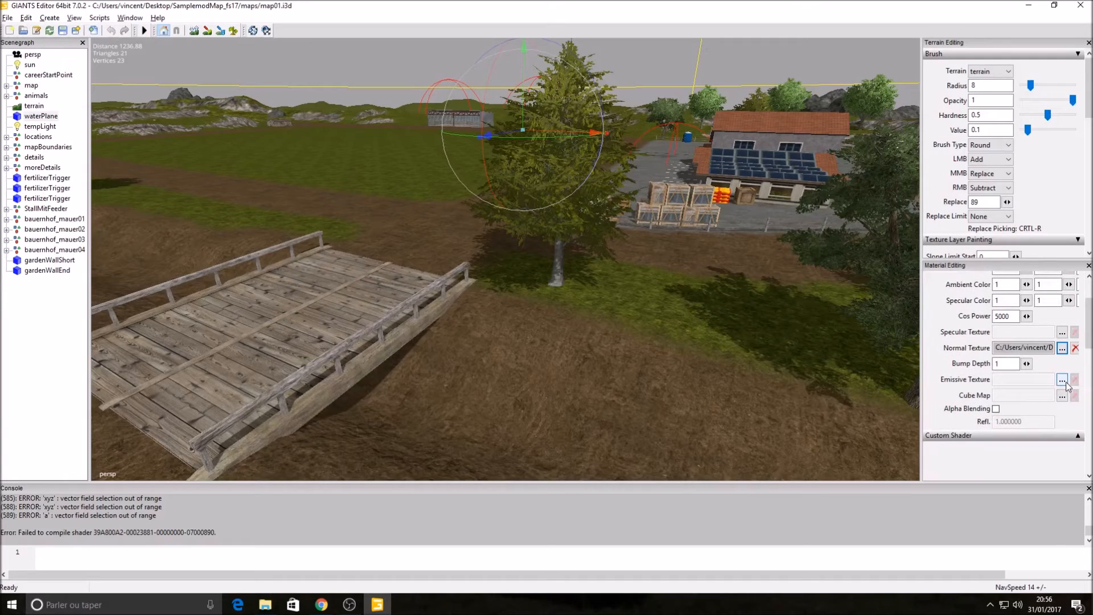
scroll(1051, 335, "up", 1)
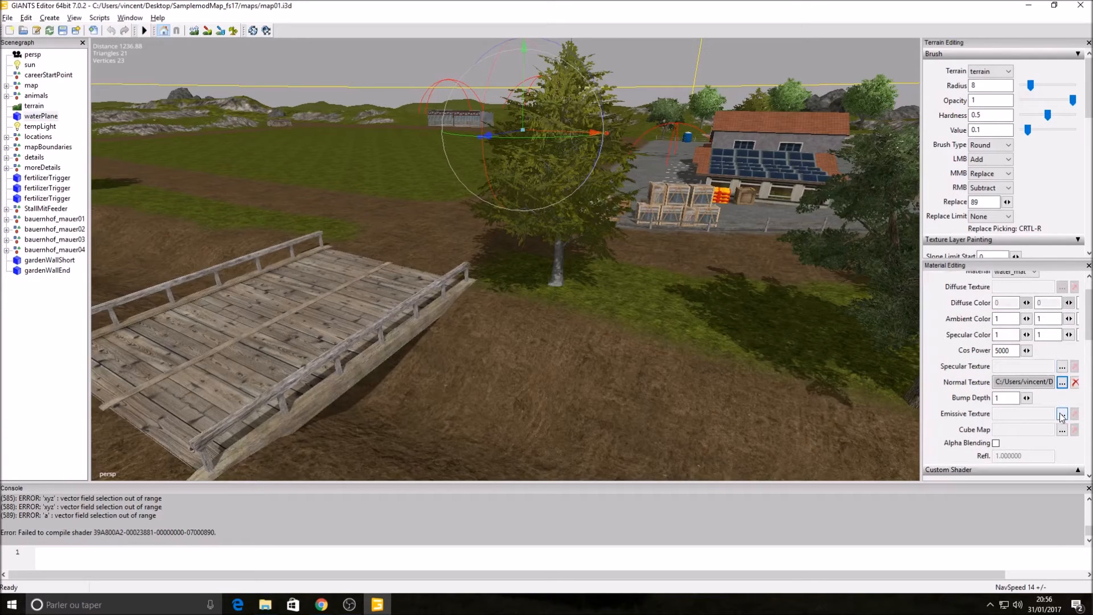
Fly over the rest of the map to examine its fields, roads and remaining imported objects.
left_click_drag(749, 350, 690, 334, "alt")
right_click_drag(689, 336, 773, 324, "alt")
left_click_drag(773, 325, 561, 401, "alt")
right_click_drag(560, 402, 1090, 196, "alt")
left_click_drag(745, 310, 598, 329, "alt")
right_click_drag(598, 326, 556, 269, "alt")
left_click_drag(556, 270, 508, 261, "alt")
right_click_drag(508, 261, 510, 265, "alt")
left_click_drag(510, 265, 1017, 232, "alt")
left_click_drag(848, 242, 621, 205, "alt")
right_click_drag(573, 247, 1058, 133, "alt")
left_click_drag(547, 271, 674, 245, "alt")
right_click_drag(504, 284, 622, 390, "alt")
left_click_drag(623, 391, 529, 406, "alt")
right_click_drag(528, 406, 896, 234, "alt")
right_click_drag(573, 341, 610, 310, "alt")
left_click_drag(610, 310, 620, 280, "alt")
right_click_drag(620, 280, 806, 191, "alt")
mouse_move(510, 273)
left_mouse_down("alt")
mouse_move(532, 266)
mouse_move(511, 280)
left_mouse_up("alt")
right_click_drag(511, 280, 652, 240, "alt")
left_click_drag(568, 283, 564, 302, "alt")
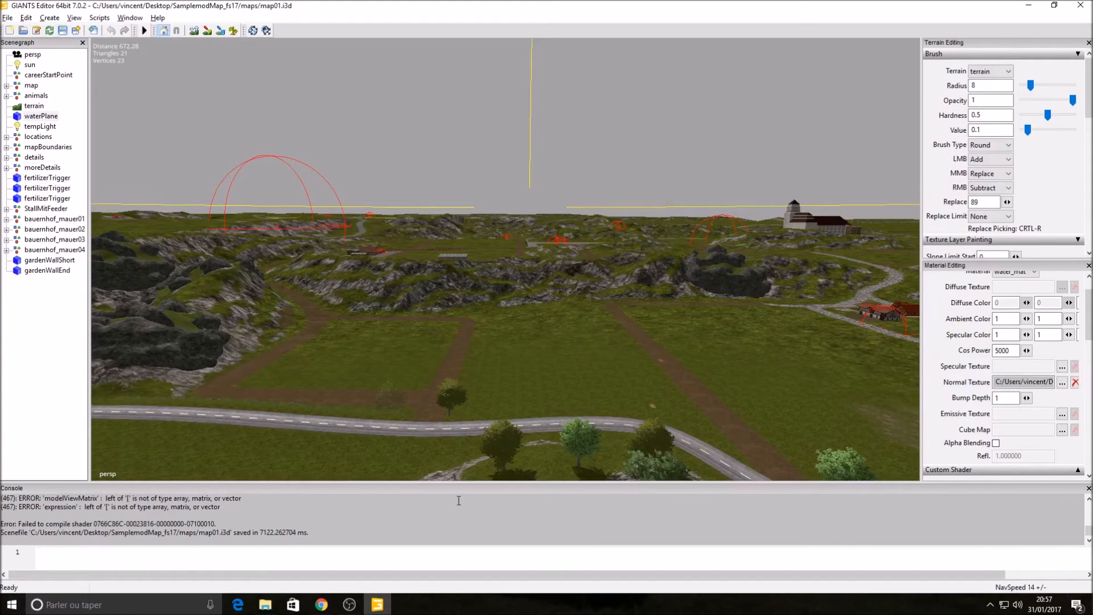
Close the editor, saving the changes to map01.i3d, and go up to the SamplemodMap_fs17 folder.
left_click(1080, 6)
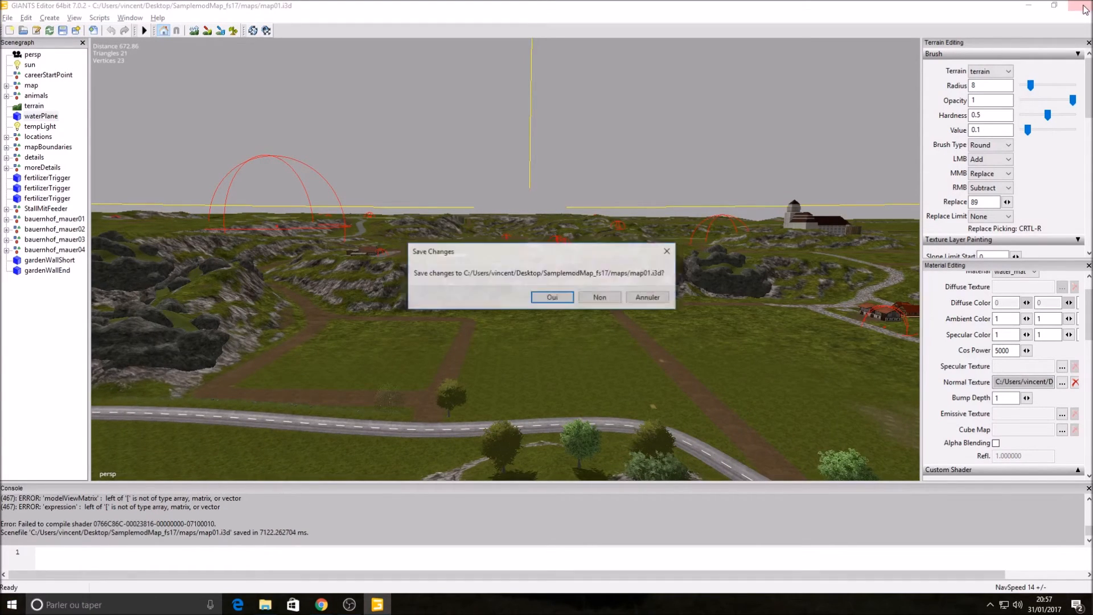
left_click(551, 299)
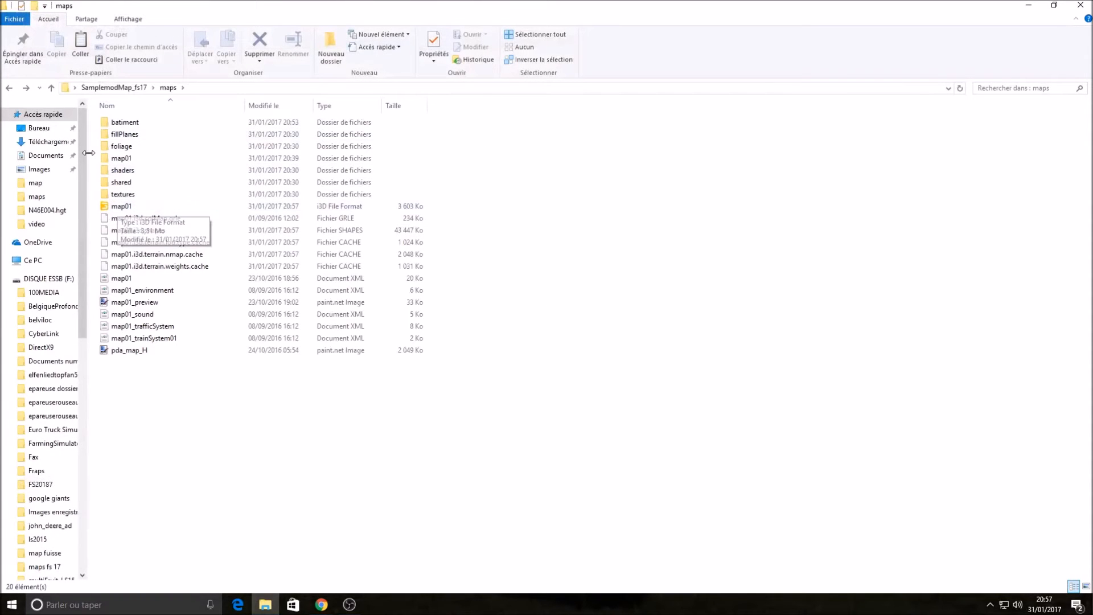
left_click(114, 87)
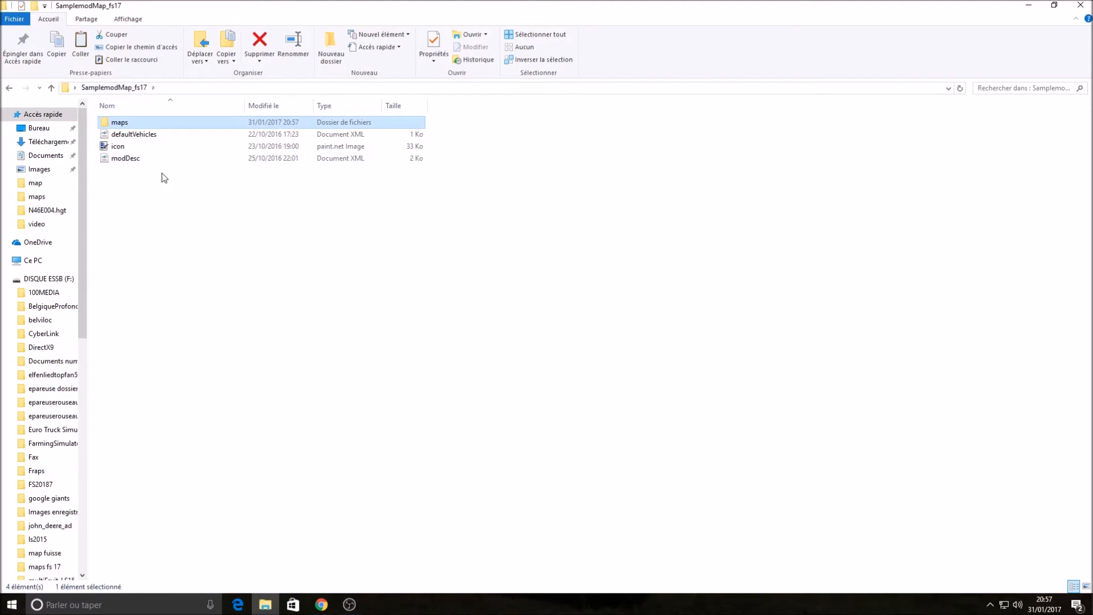
Compress the maps folder, defaultVehicles, icon and modDesc into SamplemodMap_fs17.zip, using the ZIP format with Optimale compression.
left_click_drag(161, 186, 149, 135)
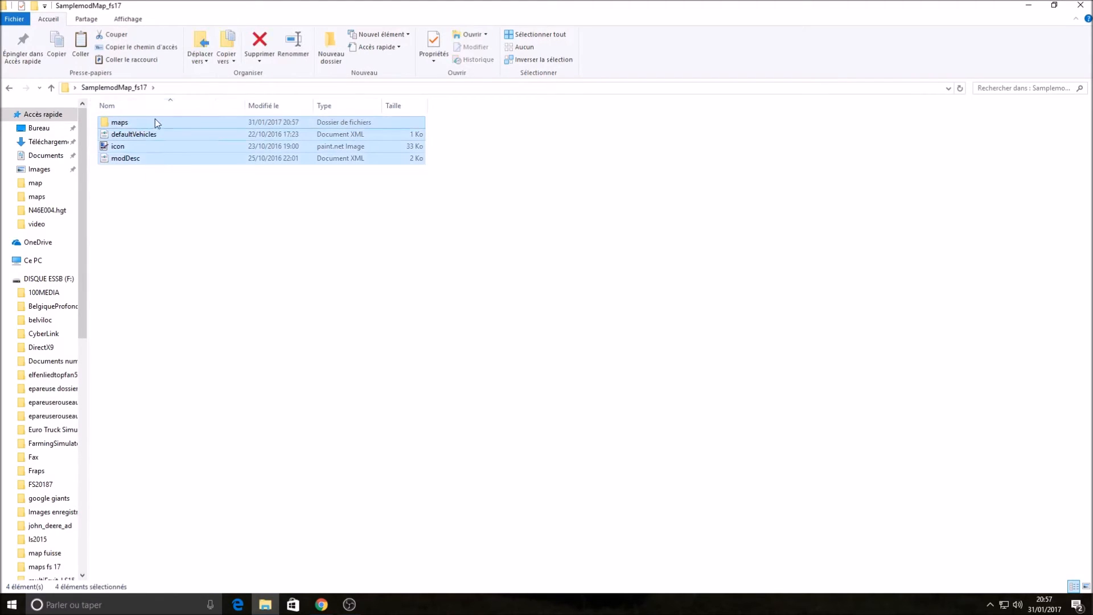
right_click(153, 124)
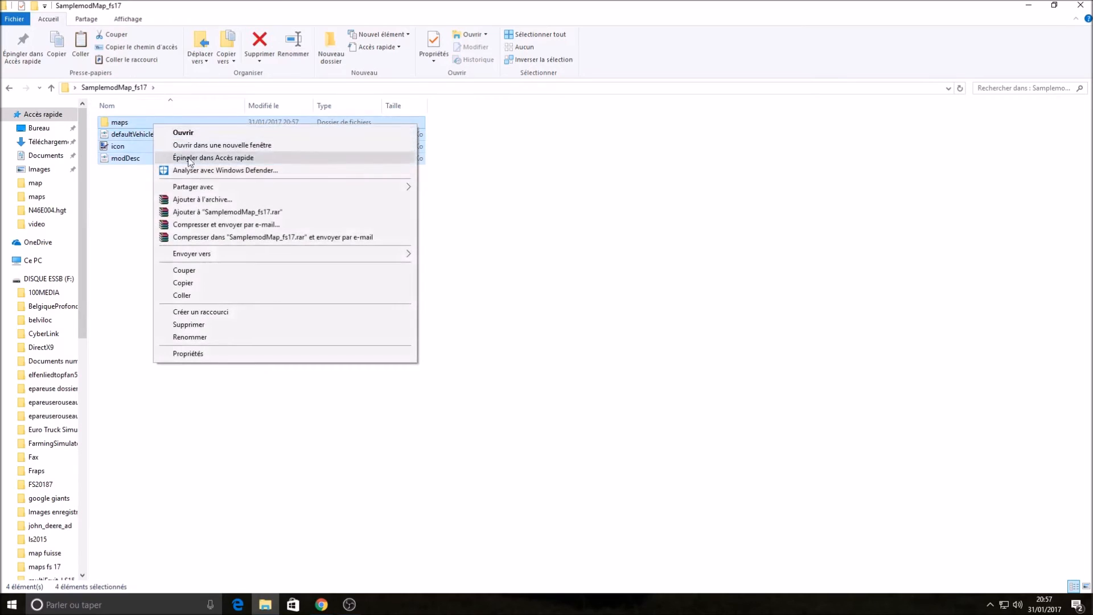
left_click(215, 201)
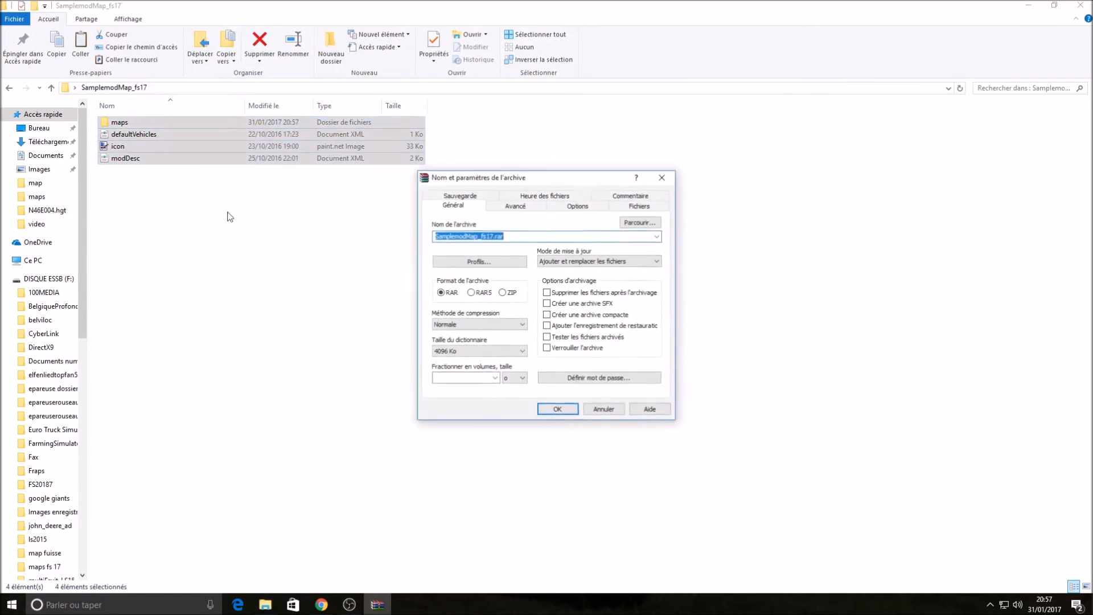
left_click(502, 292)
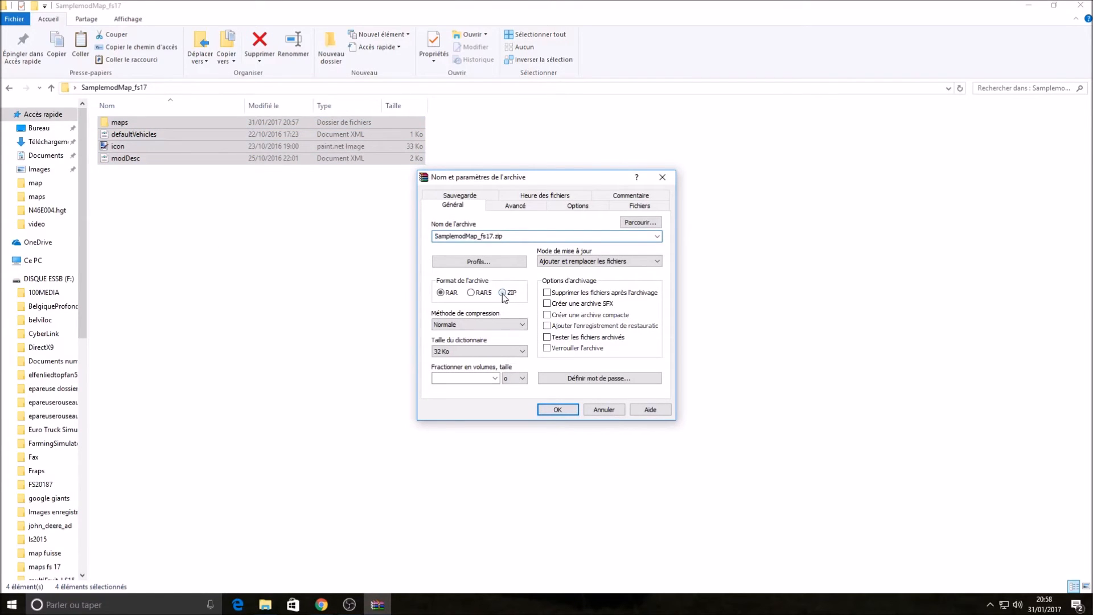
left_click(494, 324)
left_click(449, 372)
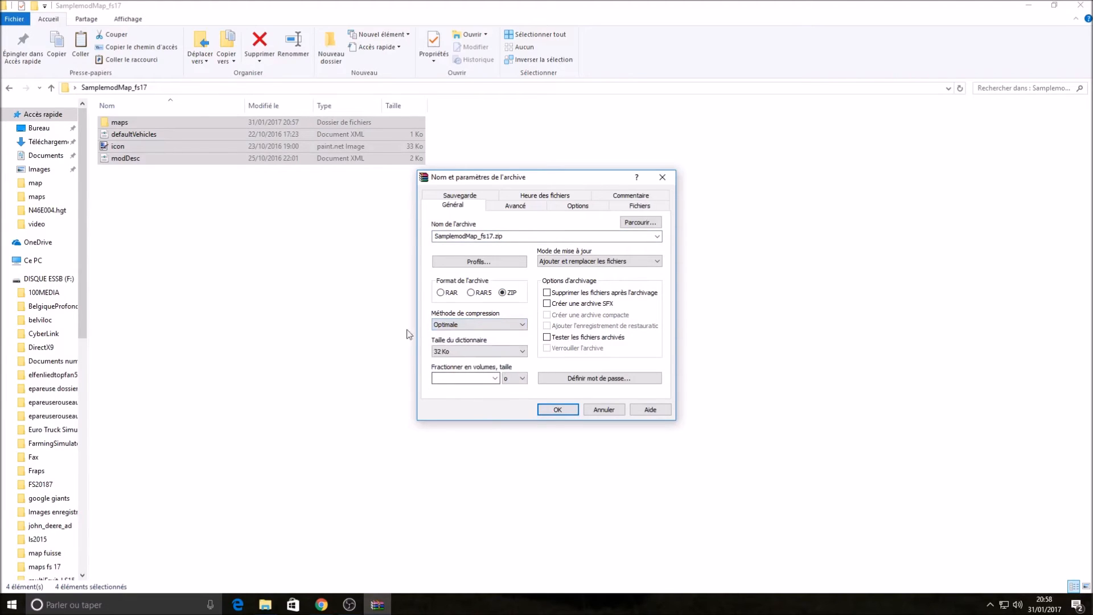
left_click(558, 410)
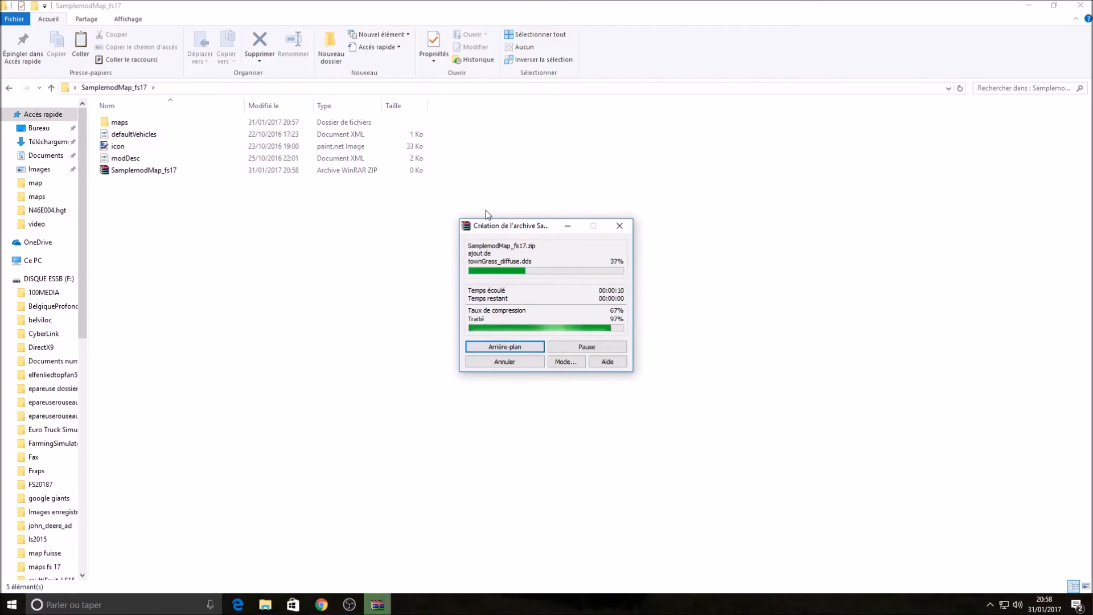
Copy the new SamplemodMap_fs17 archive and go to the mods folder in Documents, My Games, FarmingSimulator2017.
right_click(354, 174)
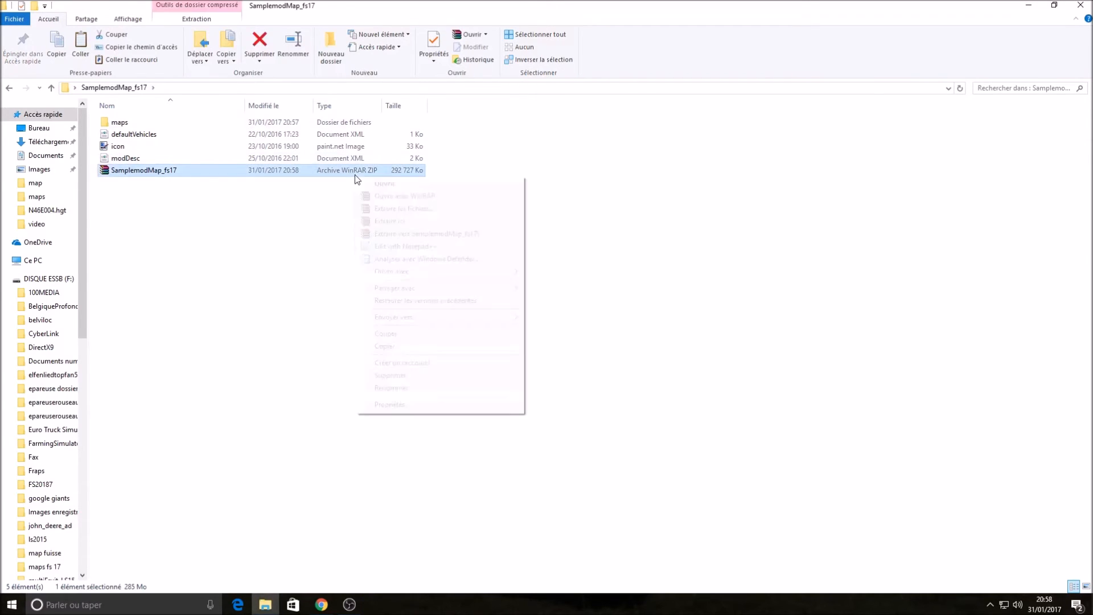
left_click(408, 347)
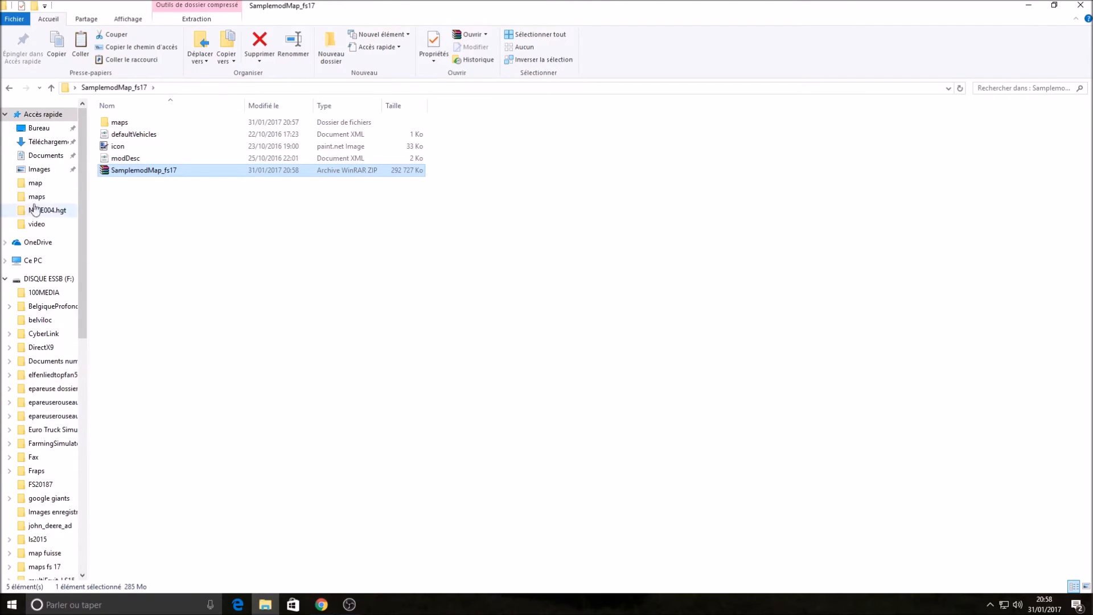
scroll(37, 364, "down", 5)
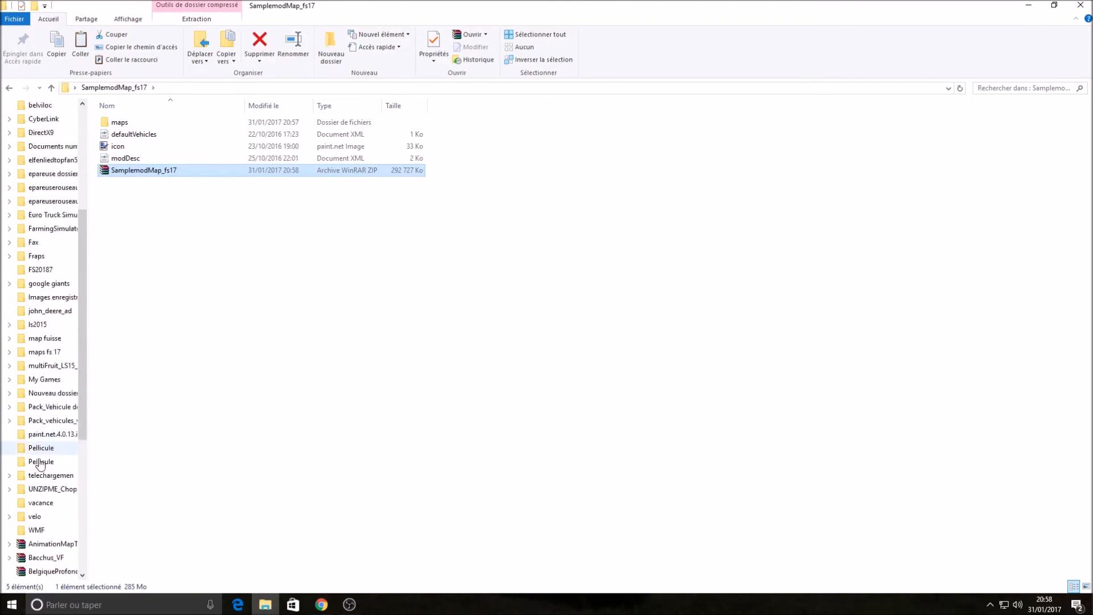
scroll(40, 464, "down", 5)
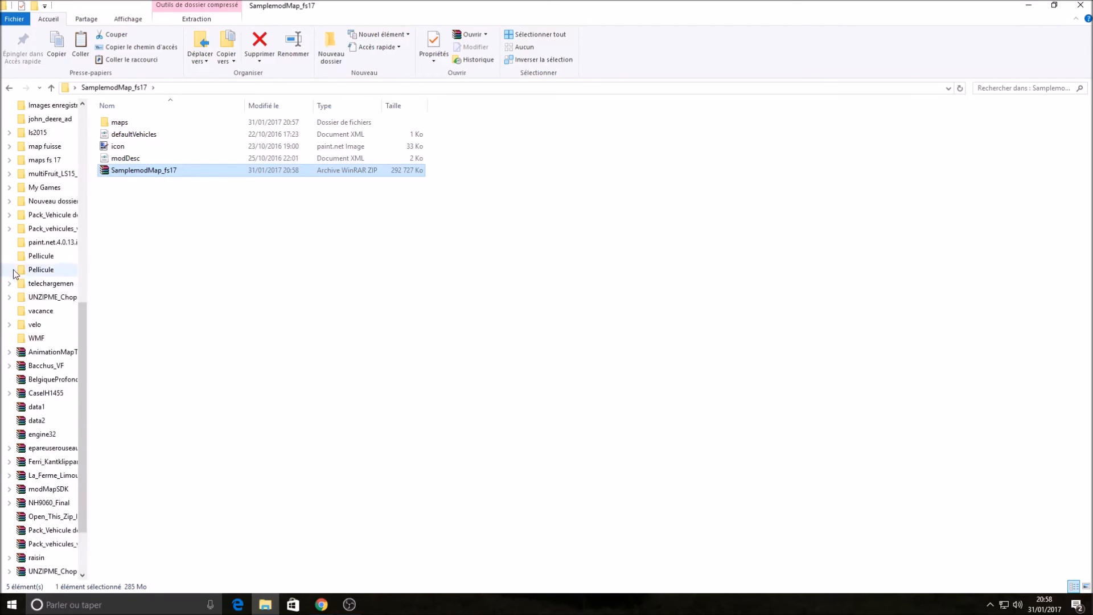
scroll(15, 274, "up", 9)
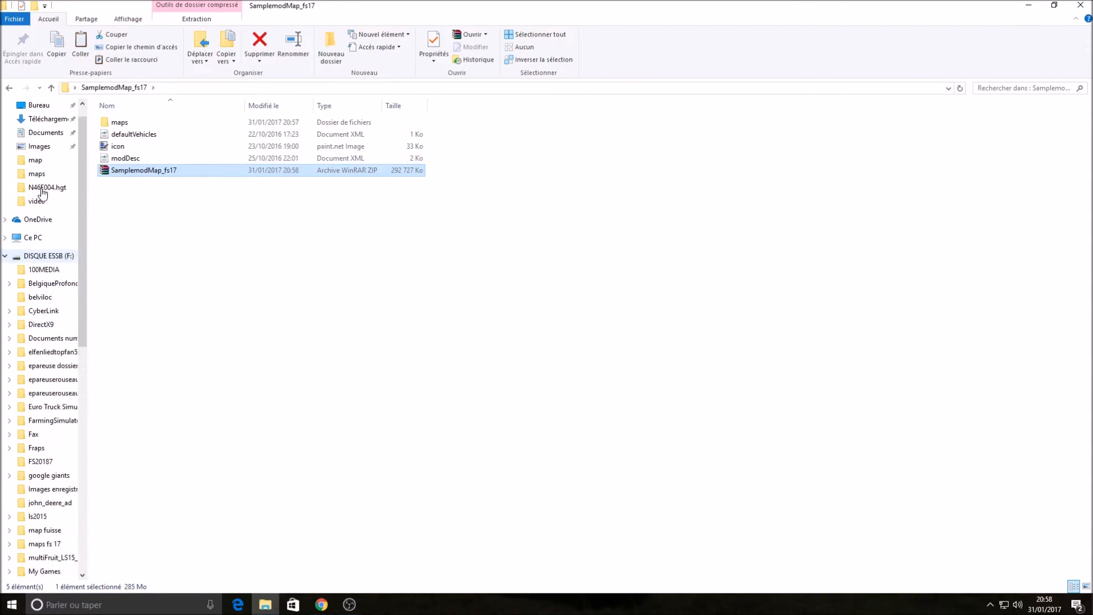
scroll(41, 193, "up", 1)
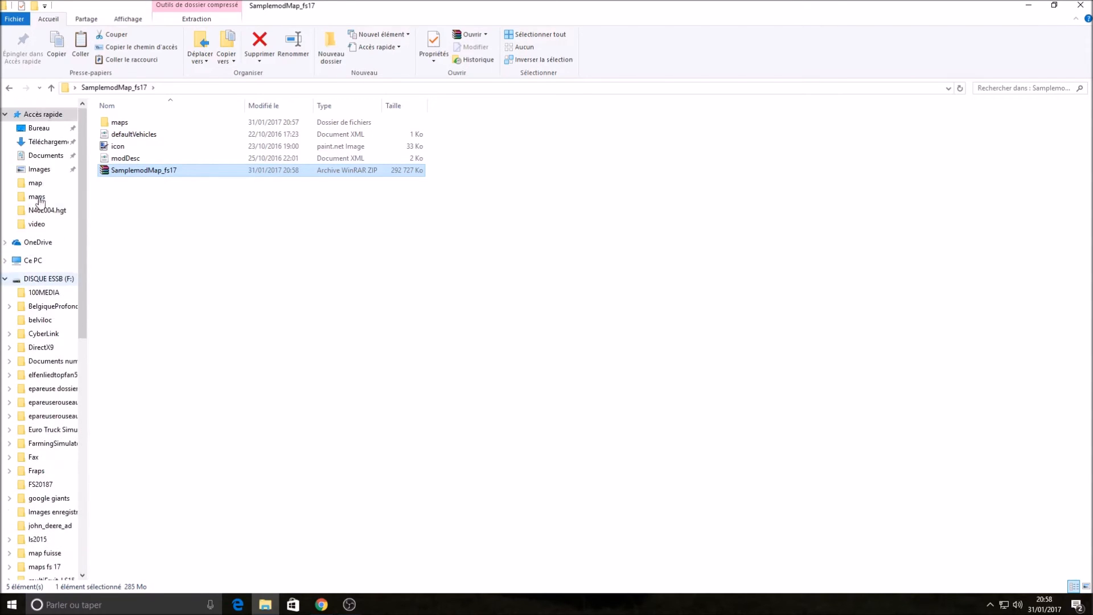
left_click(59, 159)
left_click(137, 159)
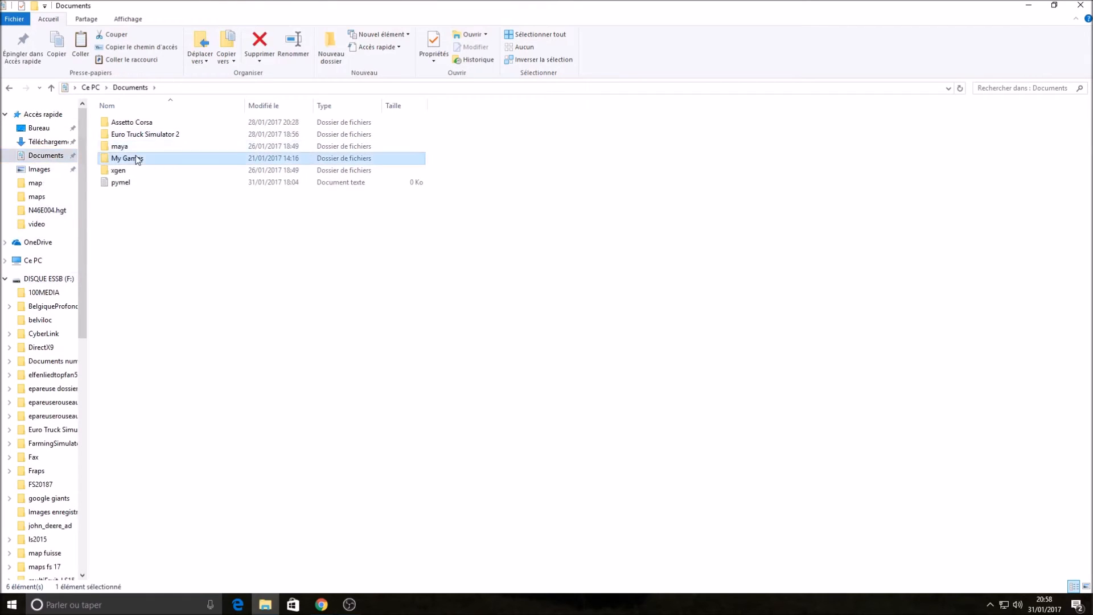
double_click(137, 159)
double_click(139, 123)
left_click(135, 149)
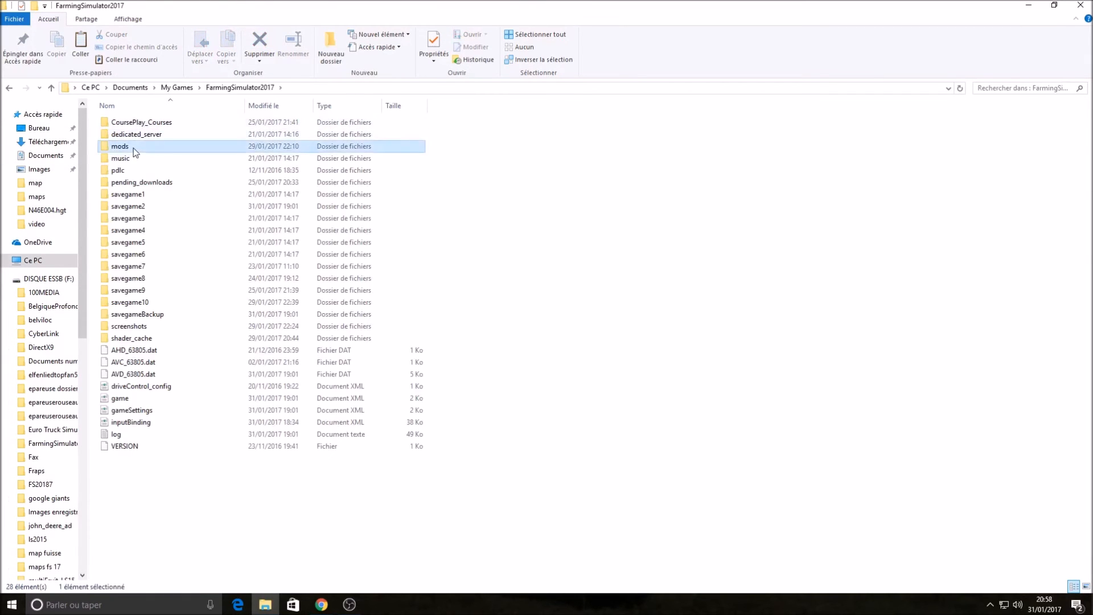
double_click(136, 149)
Paste the archive into the mods folder, replacing the existing SamplemodMap_fs17.zip, and close the file window.
scroll(135, 169, "down", 18)
scroll(134, 177, "down", 7)
scroll(151, 290, "down", 1)
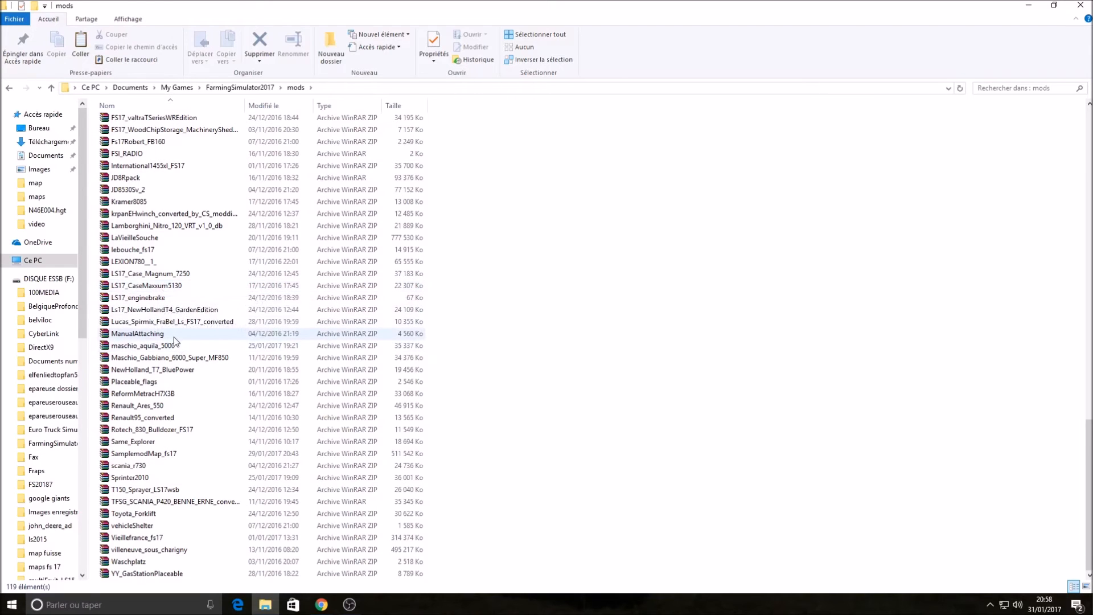
scroll(142, 244, "up", 14)
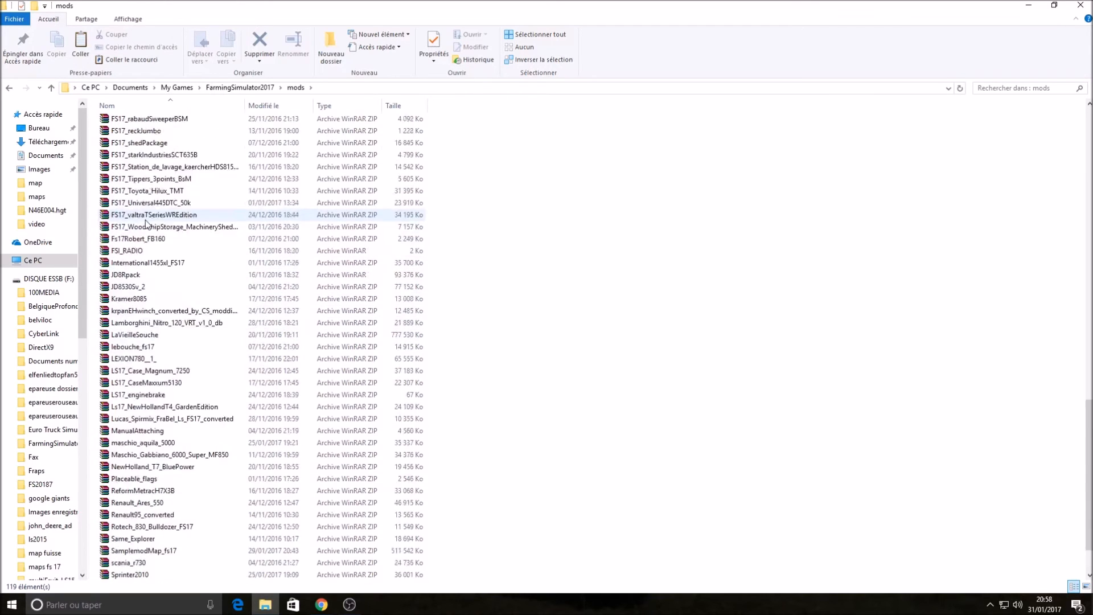
scroll(145, 222, "up", 15)
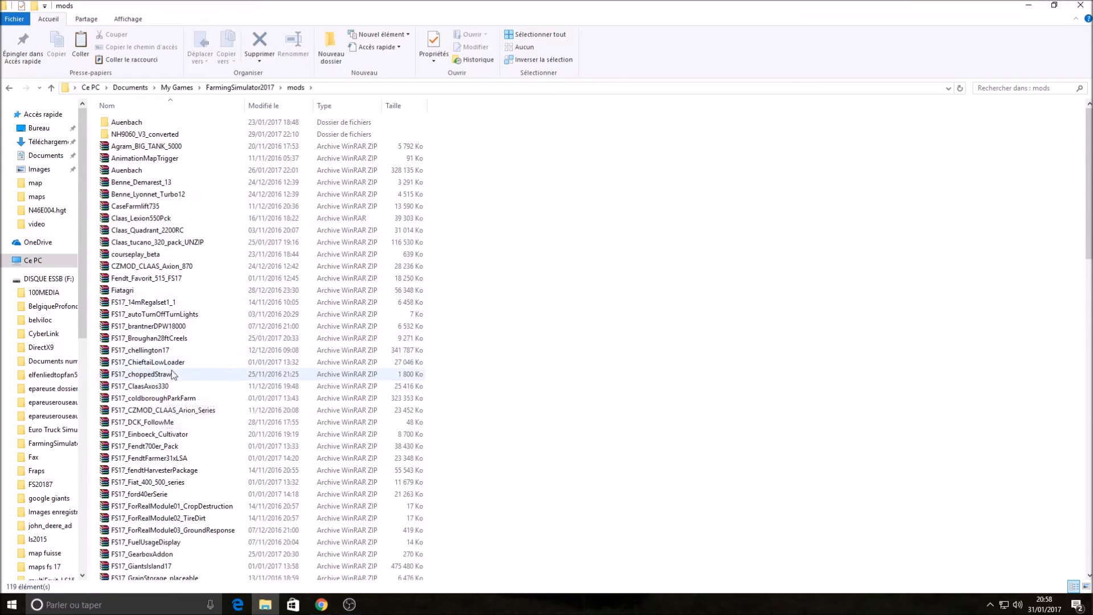
right_click(643, 320)
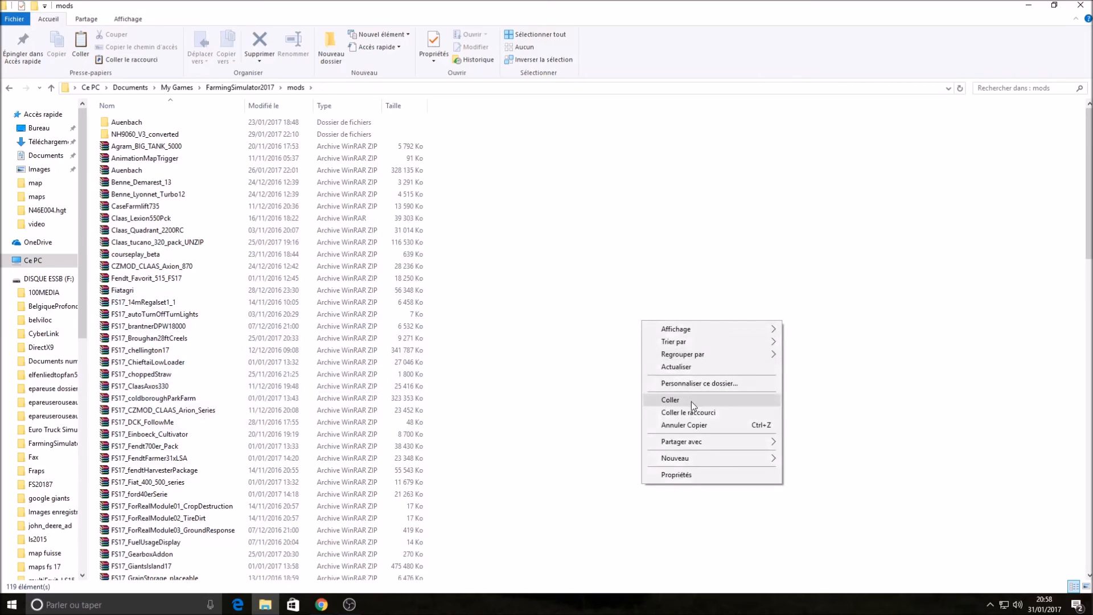
left_click(683, 400)
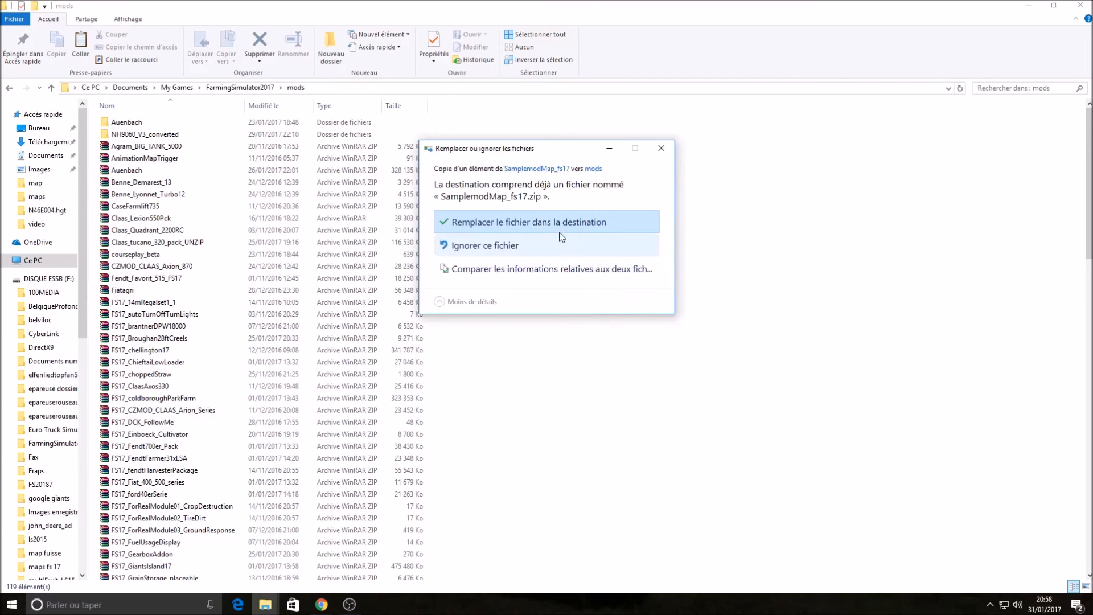
left_click(556, 226)
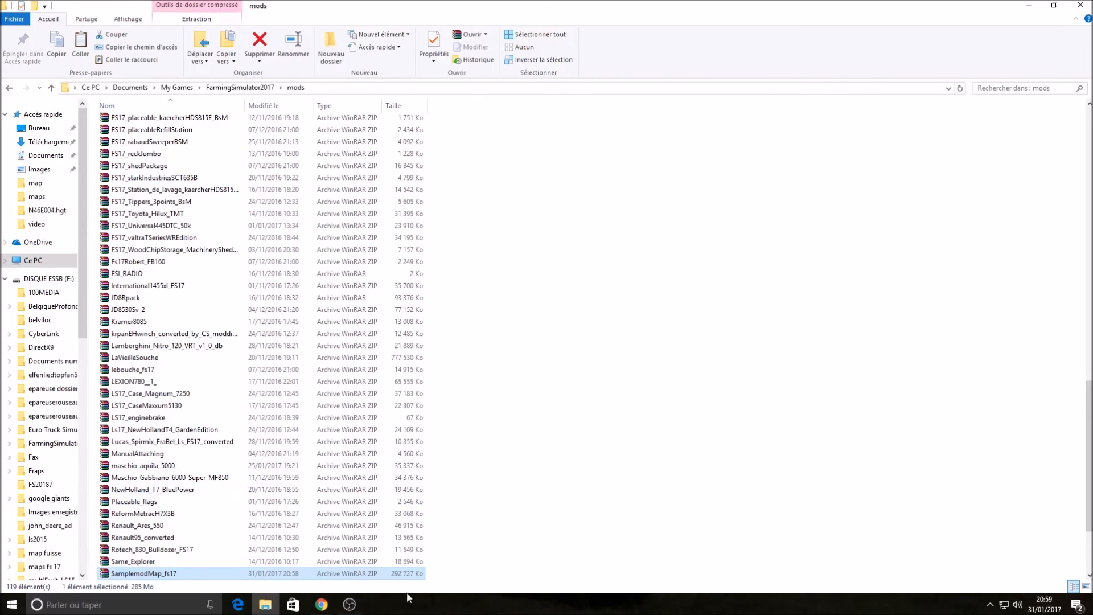
left_click(1087, 8)
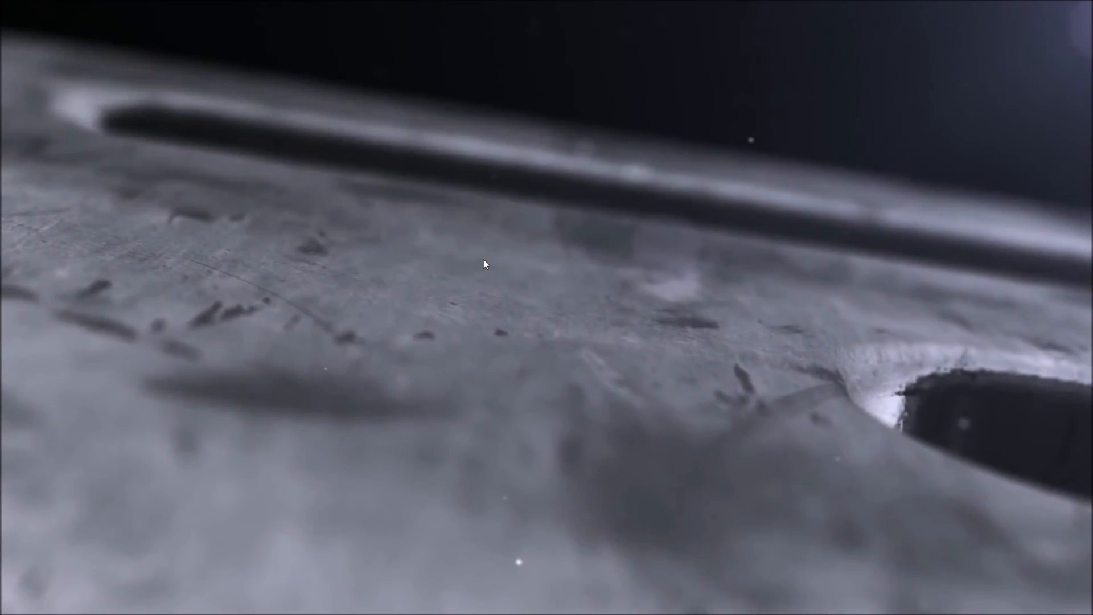
Switch to Farming Simulator 17, skip the intro videos and begin a new career in the empty save slot 11.
left_click(483, 259)
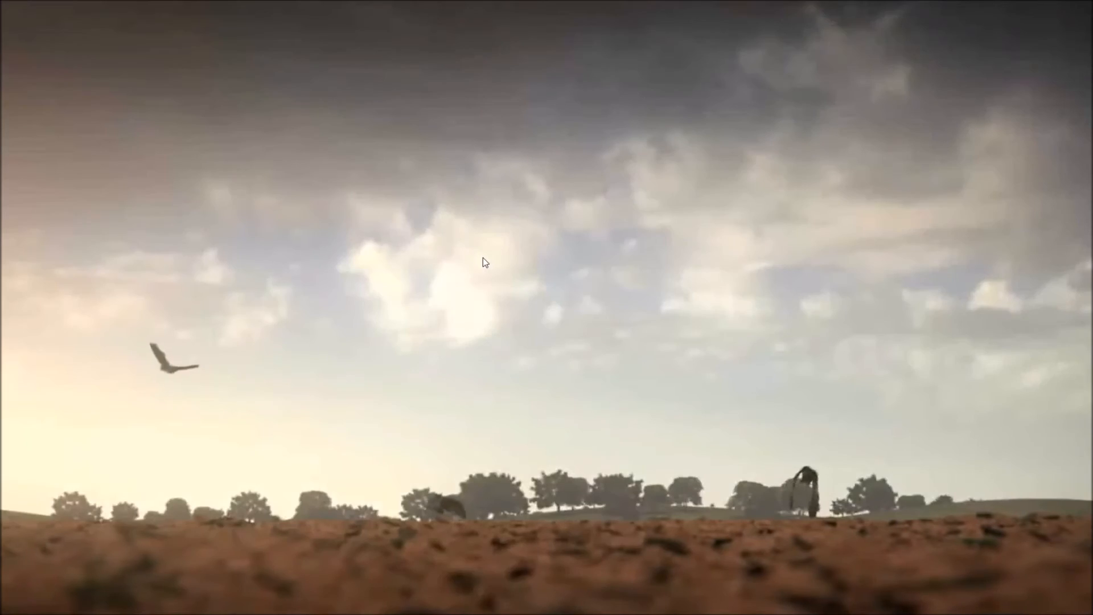
left_click(482, 258)
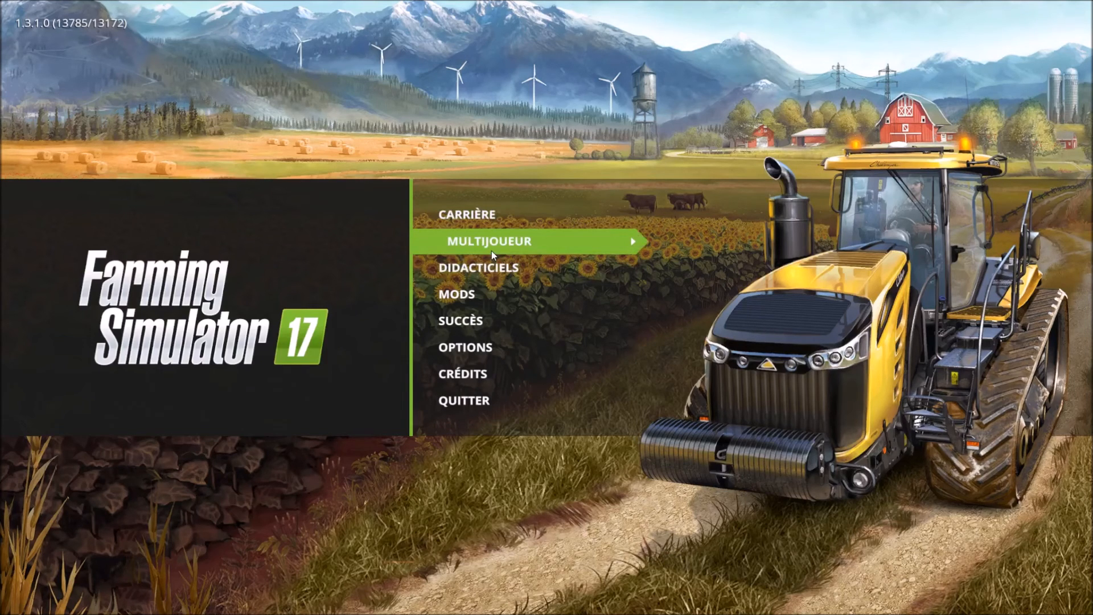
left_click(489, 222)
scroll(622, 199, "down", 9)
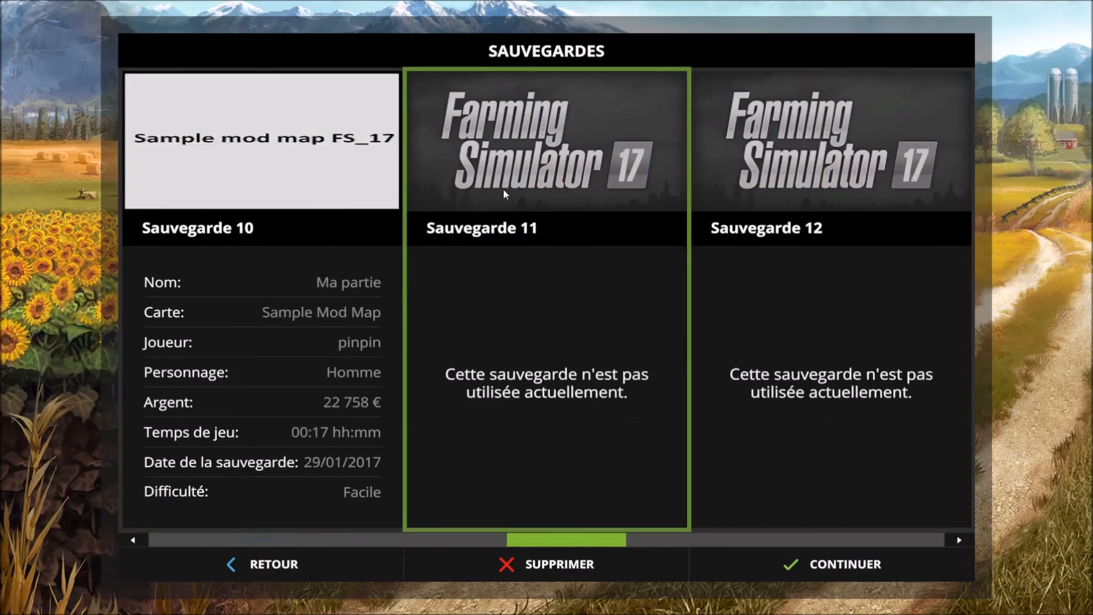
left_click(525, 180)
left_click(296, 229)
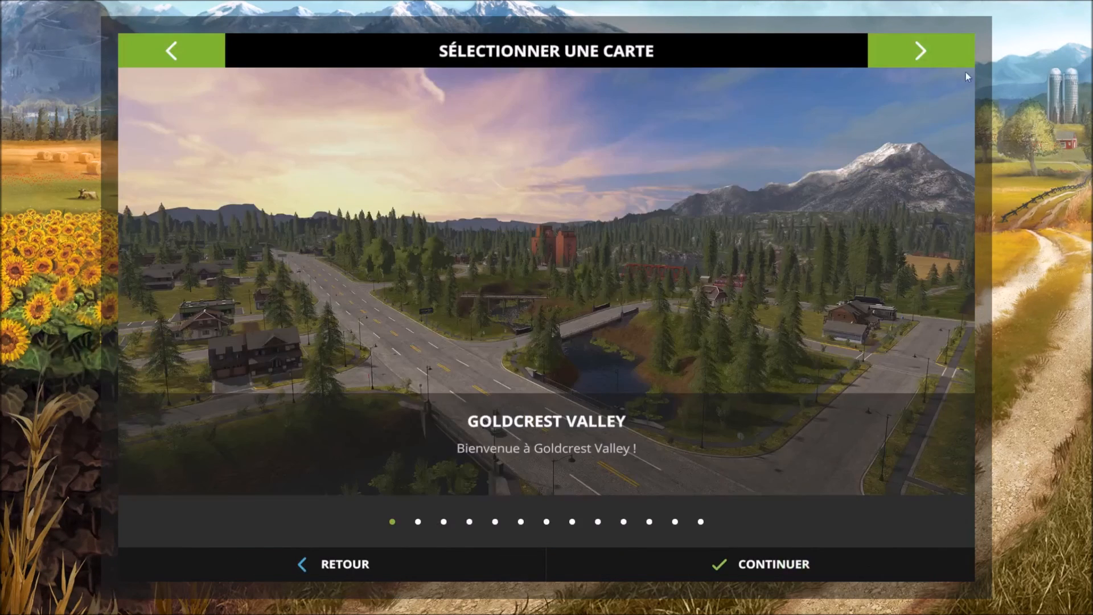
Choose Sample Mod Map as the new career's map, just before Vieille France in the map selection.
left_click(939, 55)
left_click(939, 55)
left_click(939, 55)
left_click(939, 55)
left_click(939, 55)
left_click(939, 55)
left_click(939, 54)
left_click(938, 54)
left_click(938, 55)
left_click(938, 54)
left_click(938, 55)
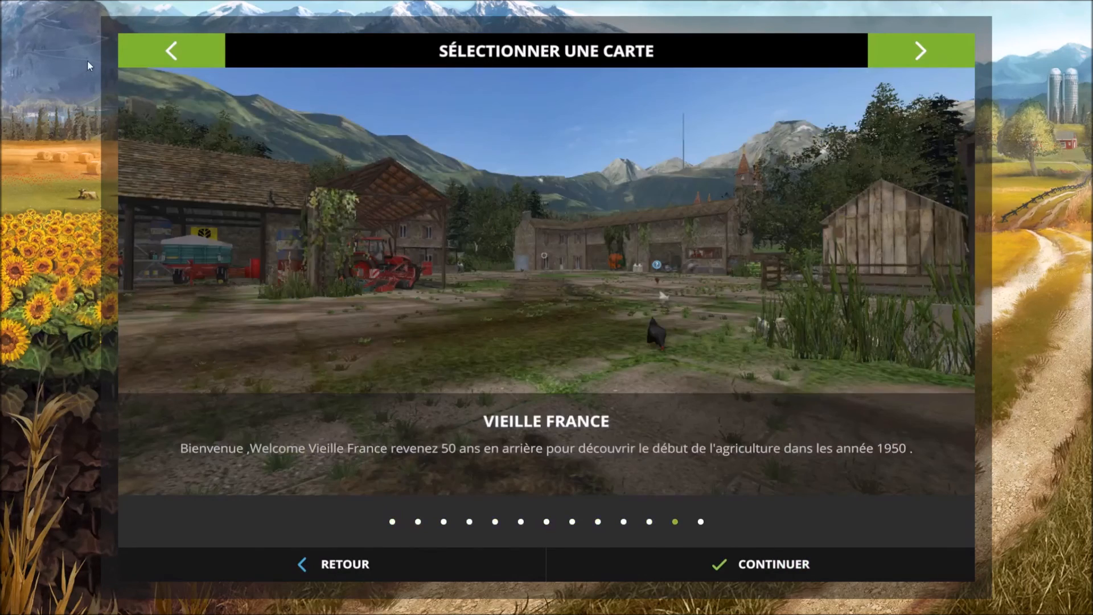
left_click(165, 54)
left_click(842, 572)
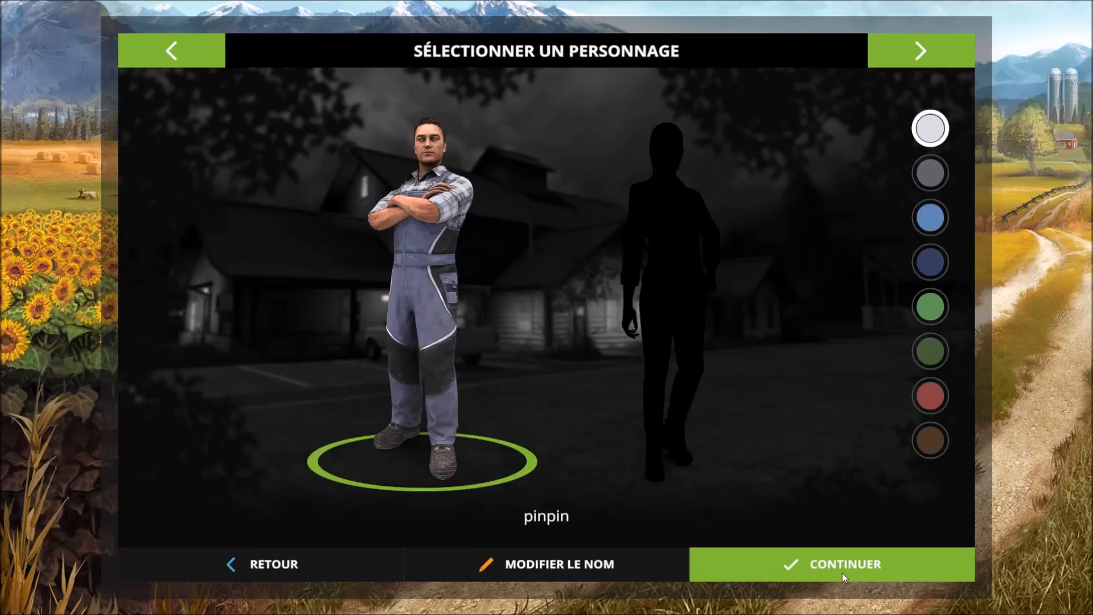
Keep the preselected male character, deselect all mods and DLC, and launch the game on the Sample Mod Map.
left_click(832, 570)
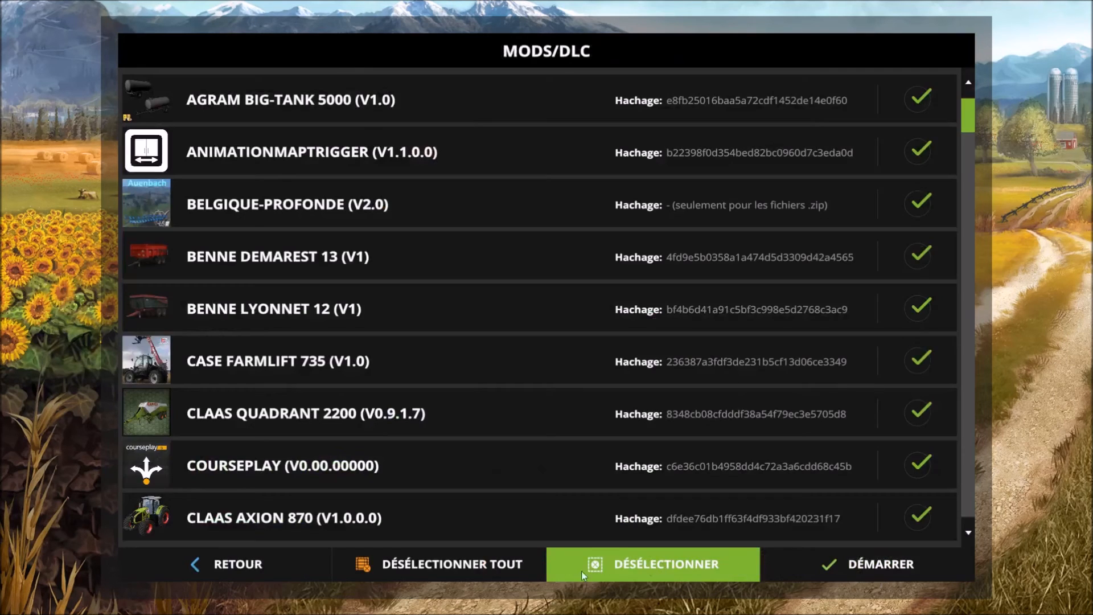
left_click(482, 572)
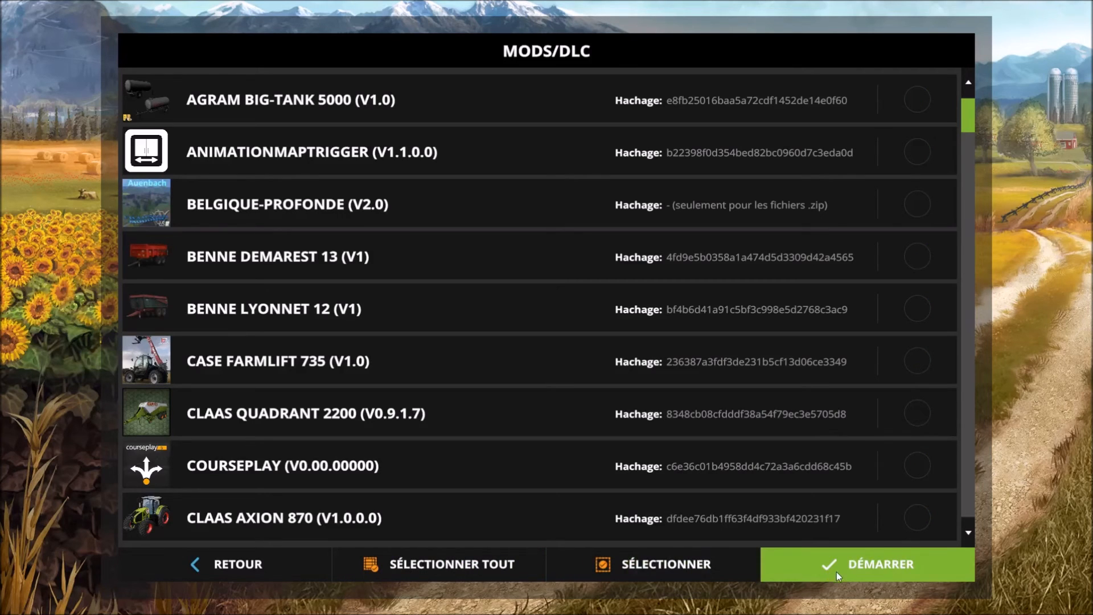
left_click(266, 125)
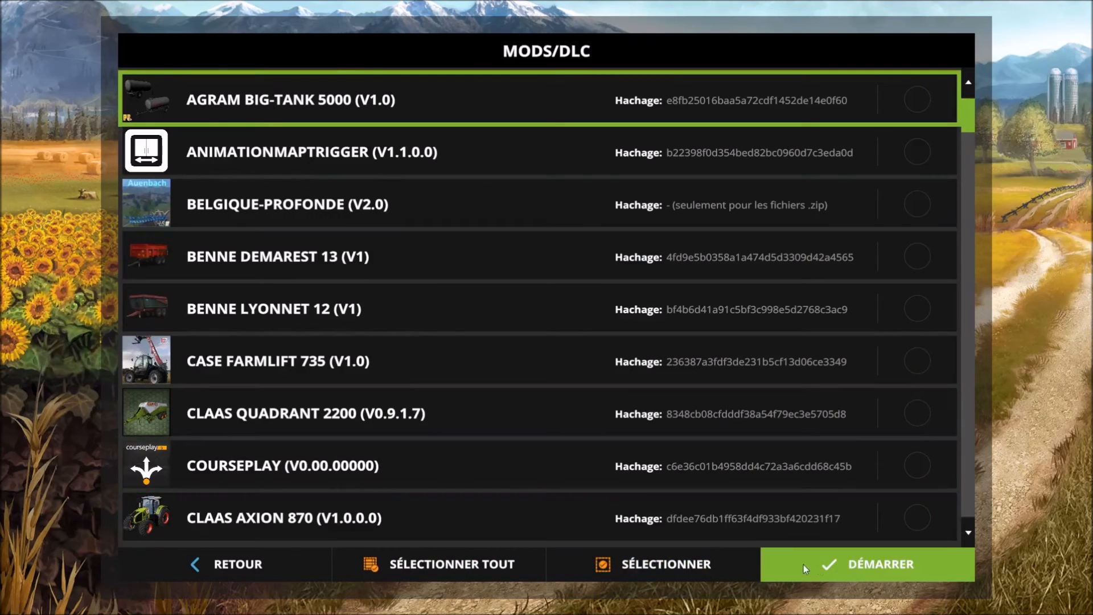
left_click(839, 567)
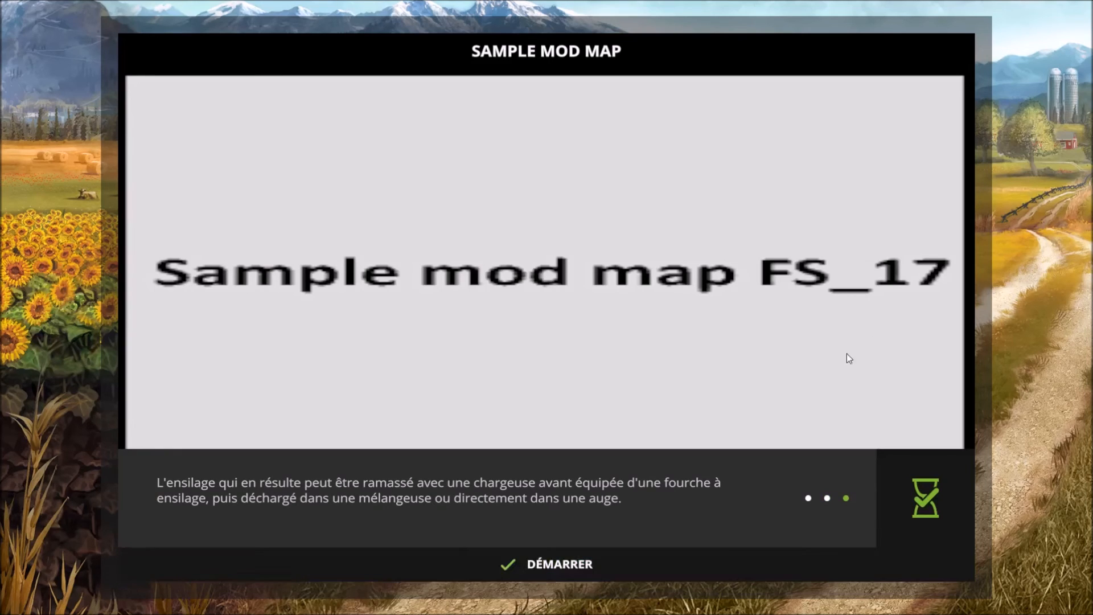
left_click(738, 576)
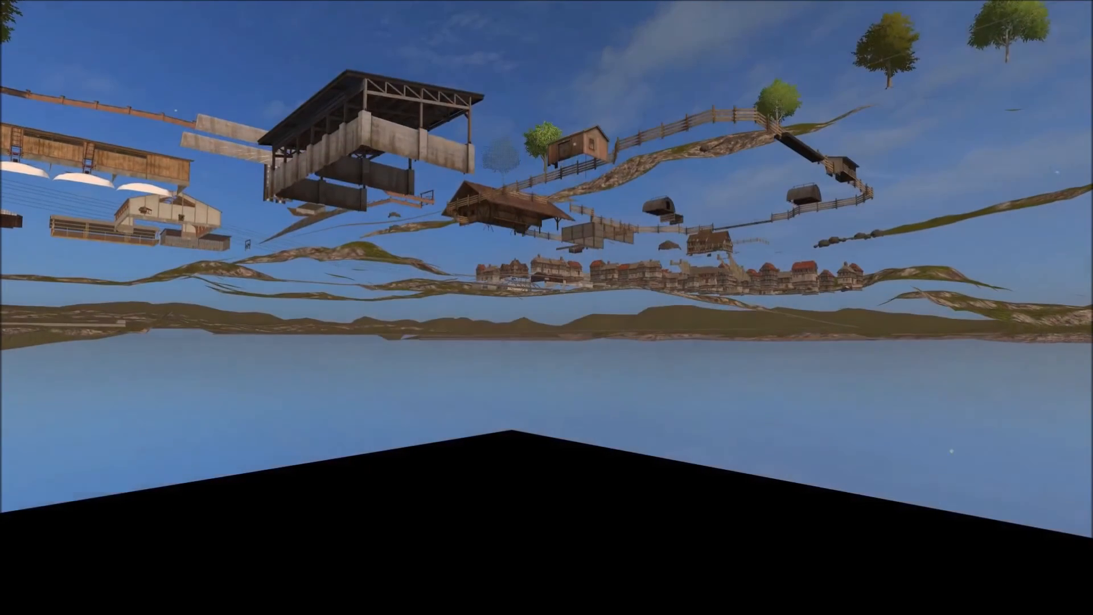
Examine the converted terrain and objects in the game, and view the general settings before resuming play.
left_click(547, 307)
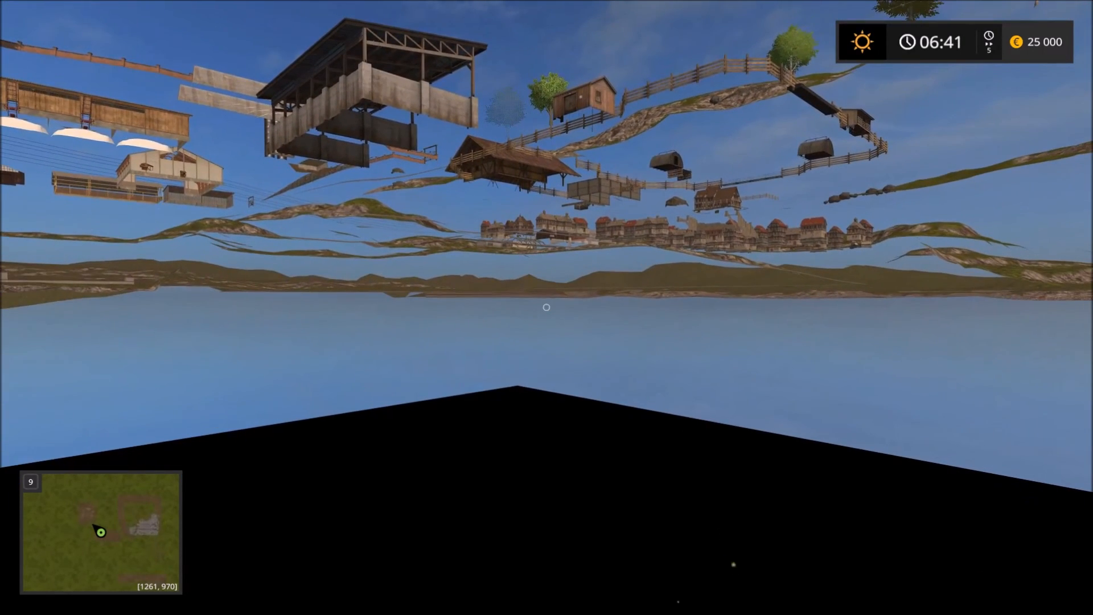
key("Escape")
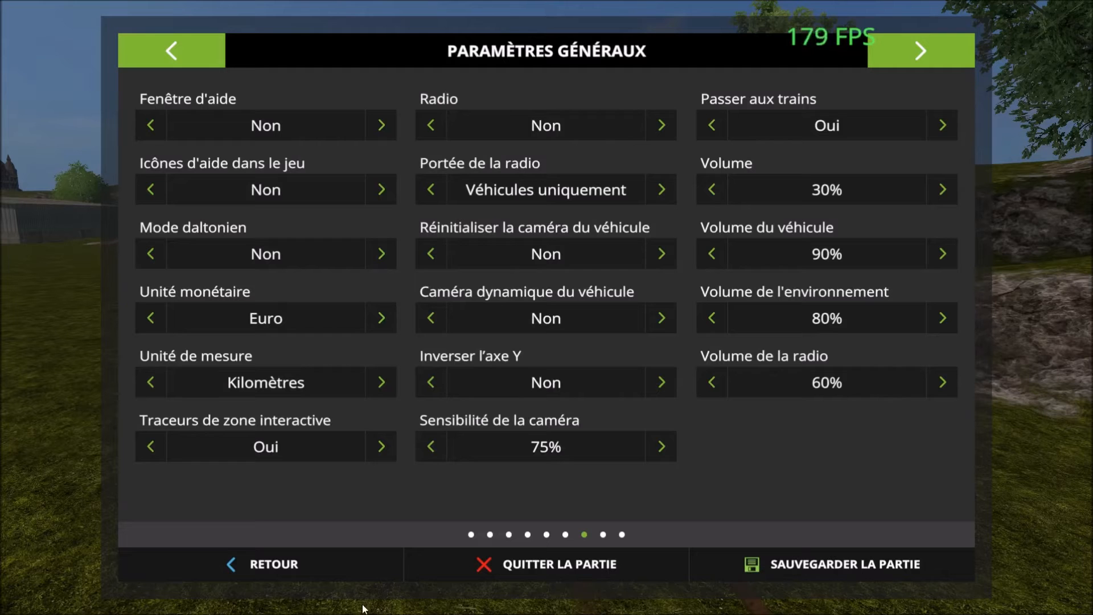
key("Escape")
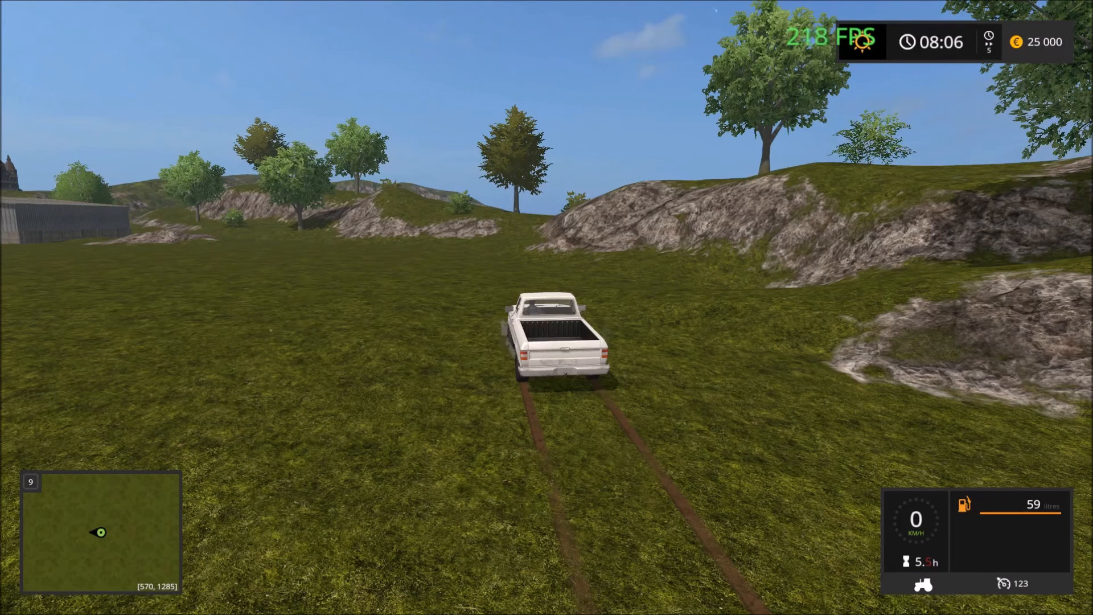
Drive the white pickup in a wide left loop around the meadow, then towards the tall mill buildings to inspect the terrain.
key("w")
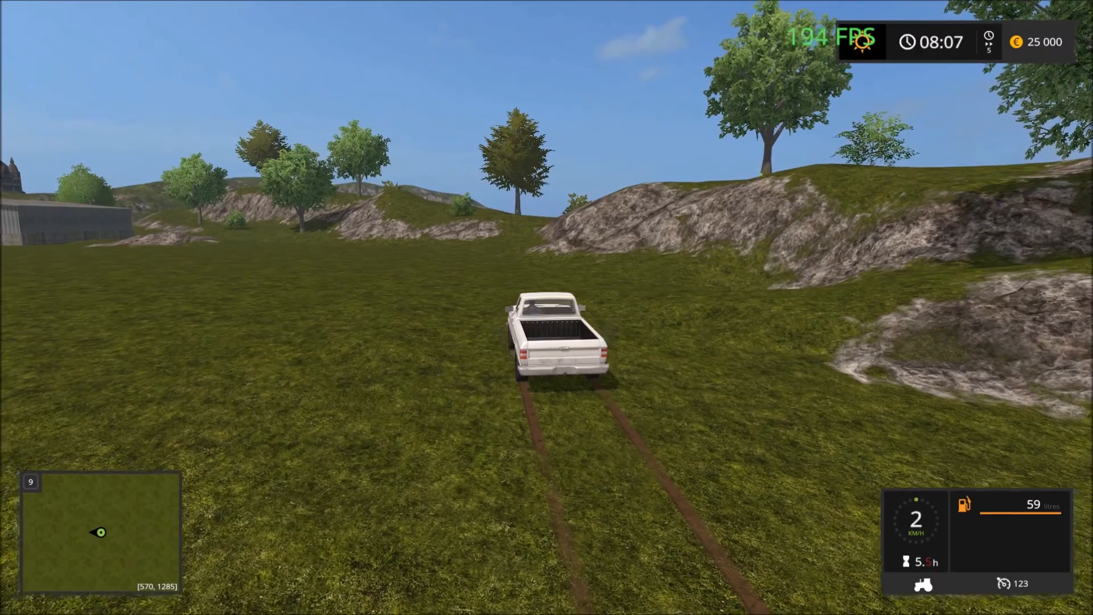
key("a")
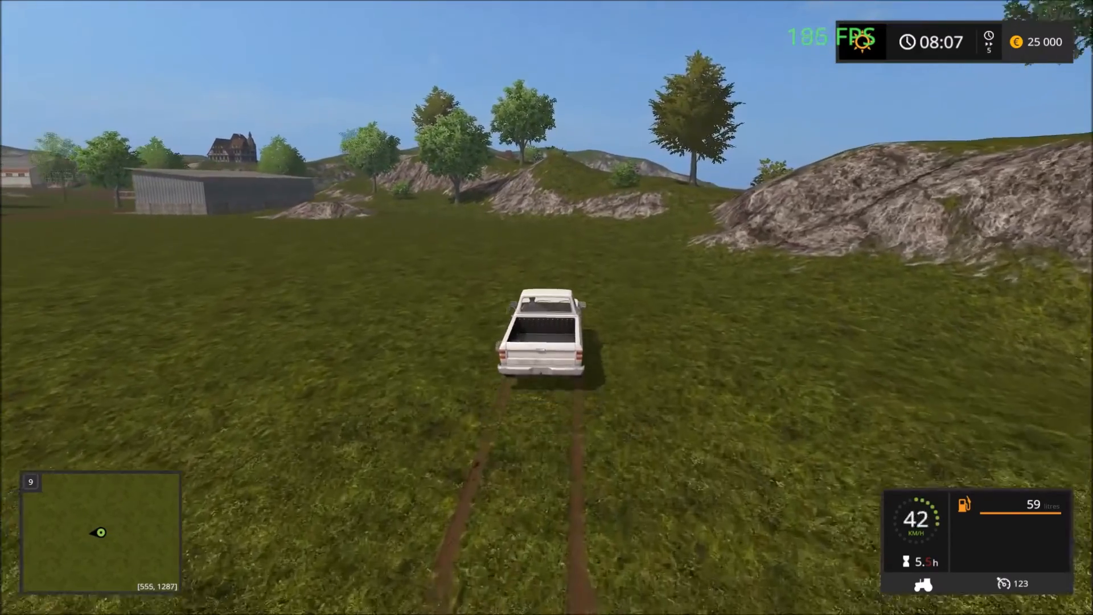
key("a")
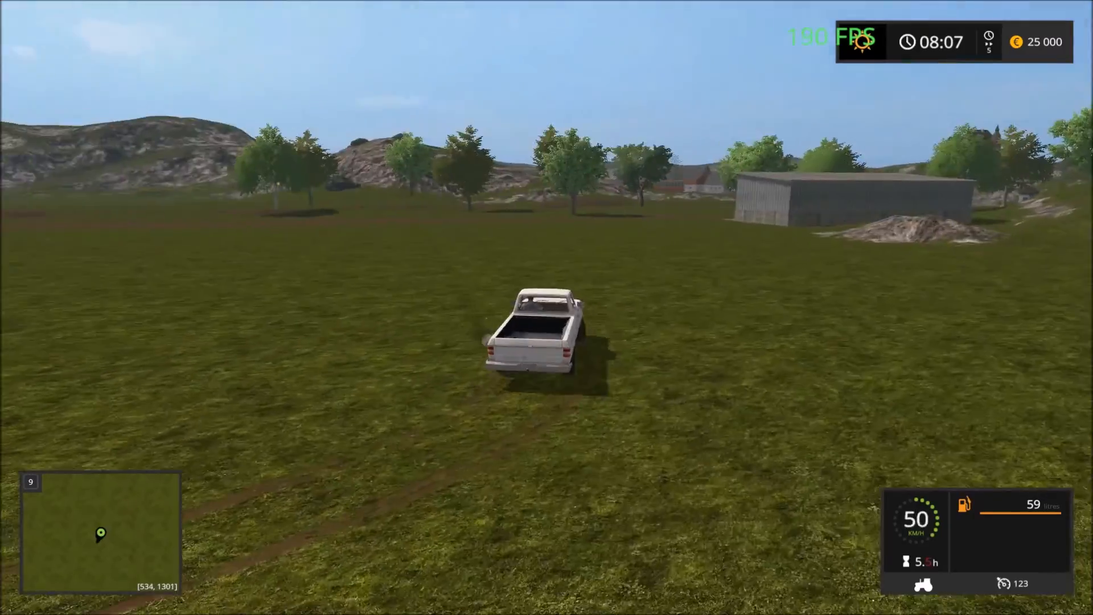
key("a")
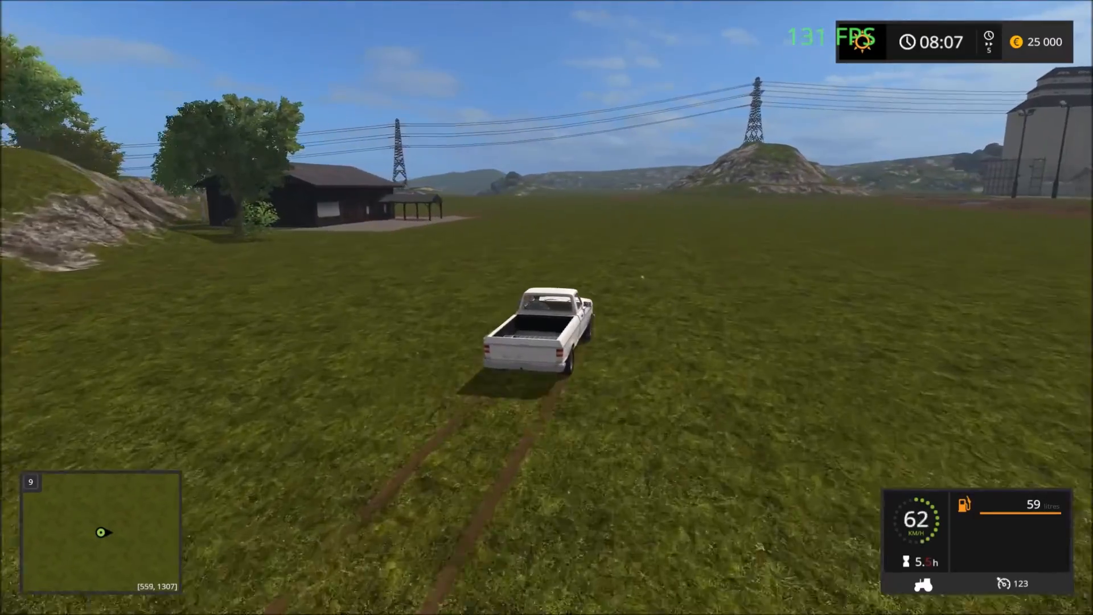
key("d")
key("d")
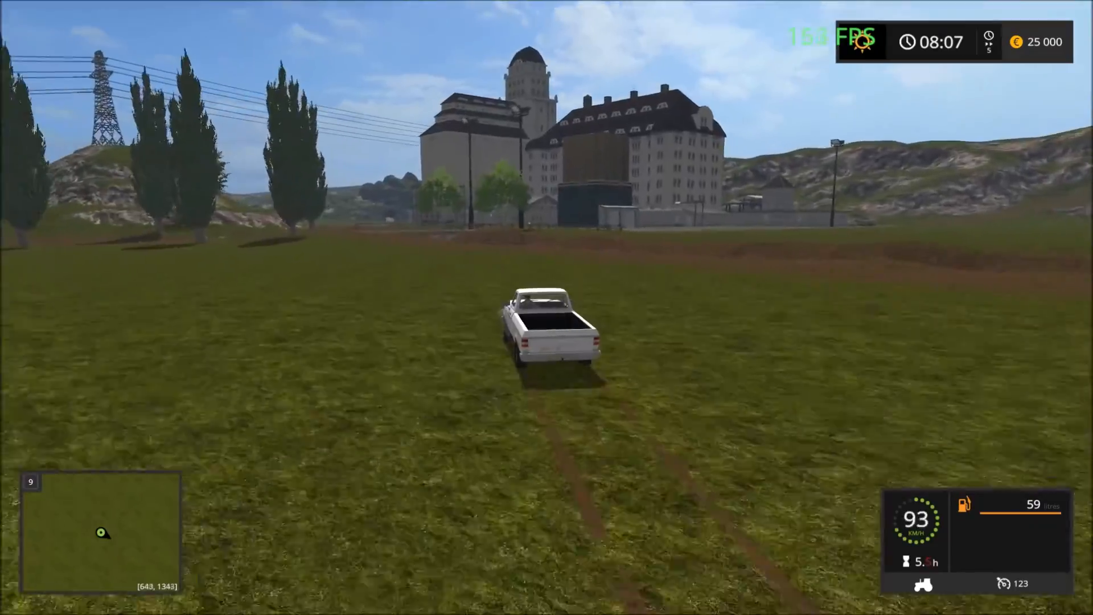
Steer the pickup onto the dirt track near the railed bridge and turn back along the poplar-lined road to check it.
key("a")
key("a")
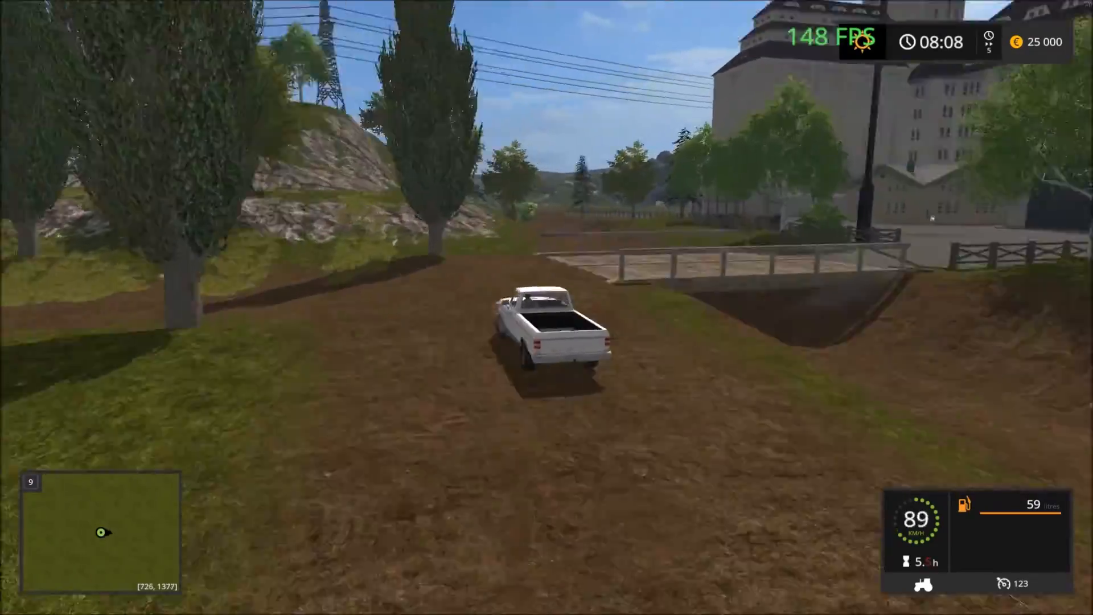
key("s")
key("a")
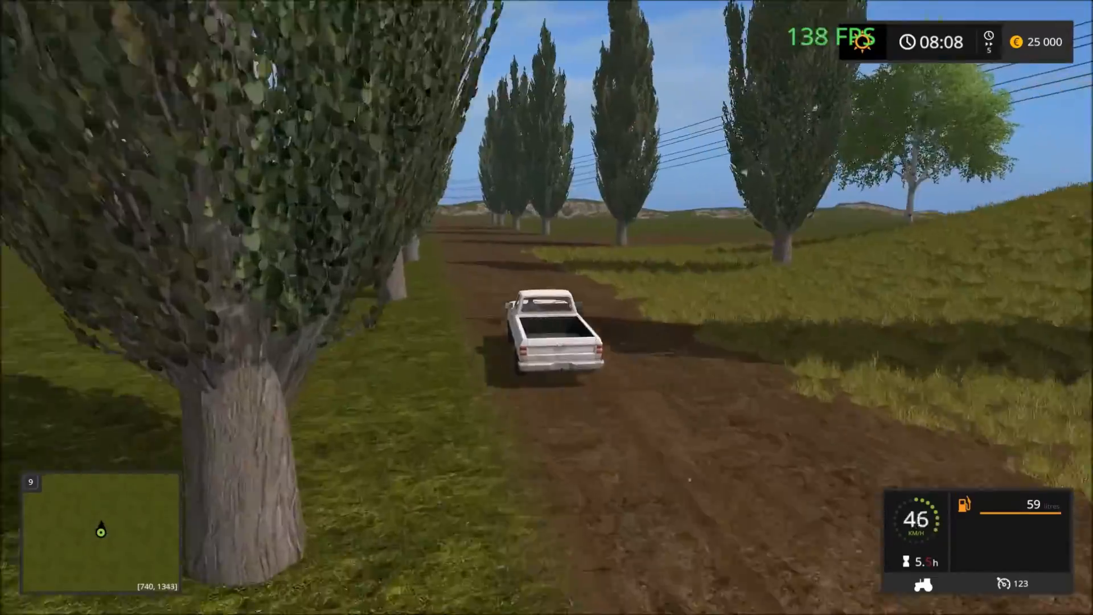
key("w")
key("d")
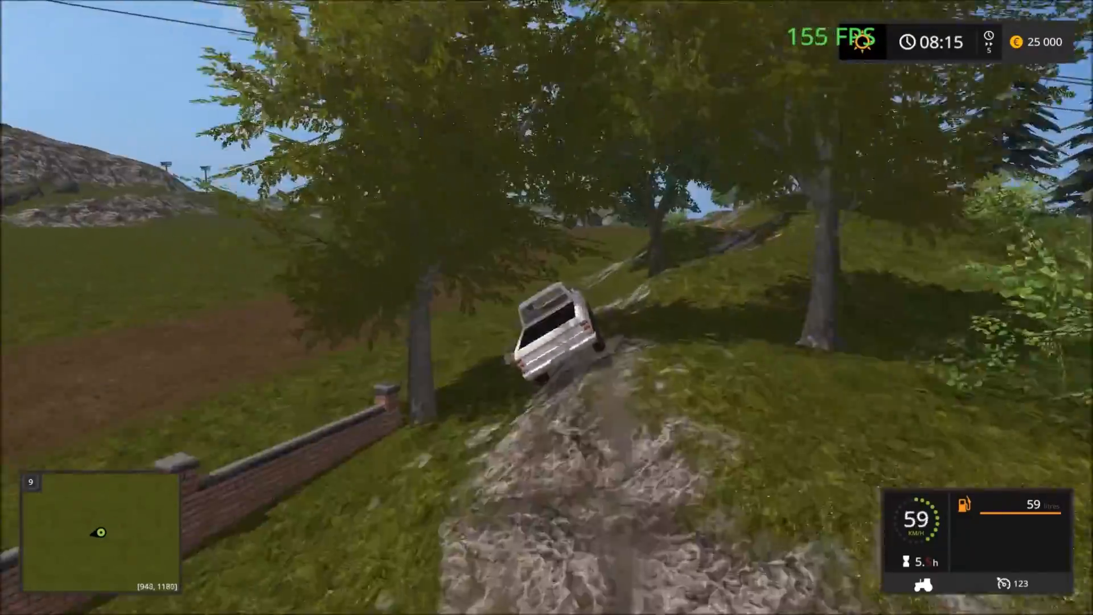
Drive from the wooded rocky slope across the meadow and along the gravel road to the dirt track by the fenced grove.
key("w")
key("a")
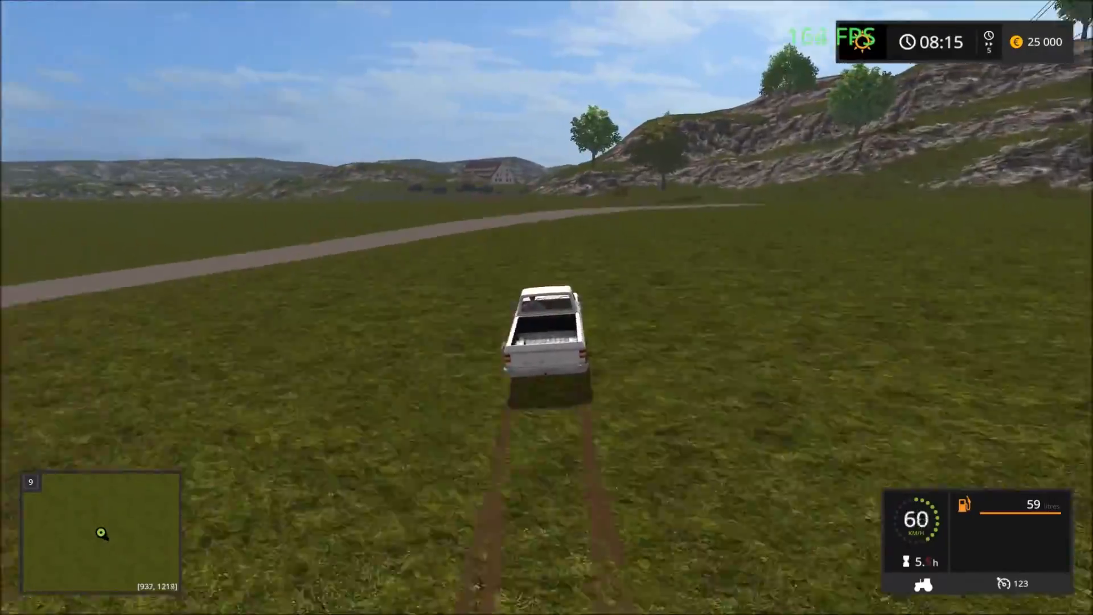
key("w")
key("d")
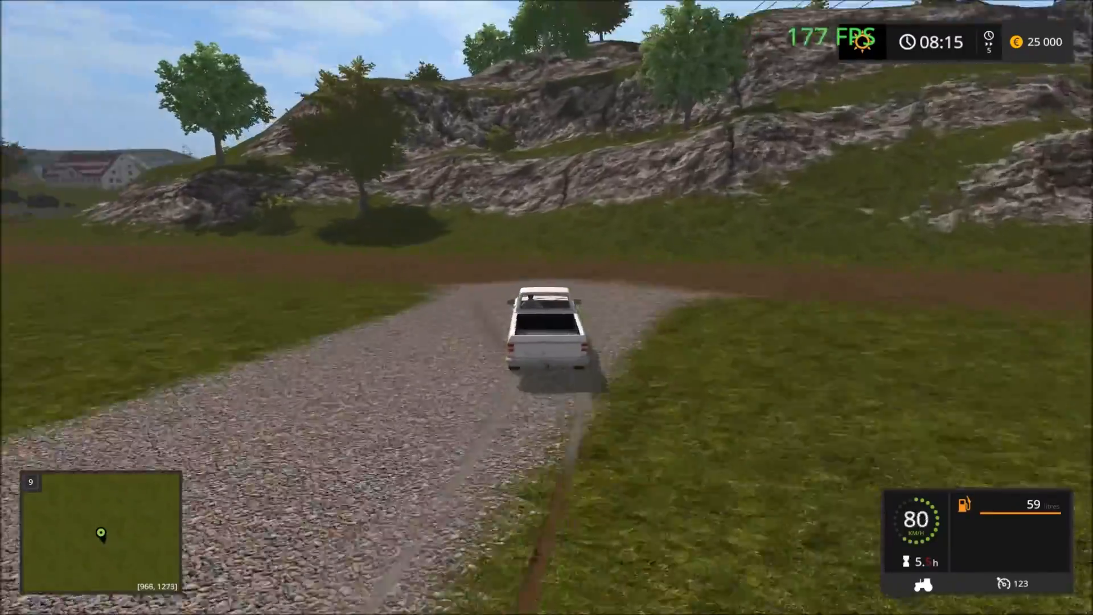
key("w")
key("a")
key("d")
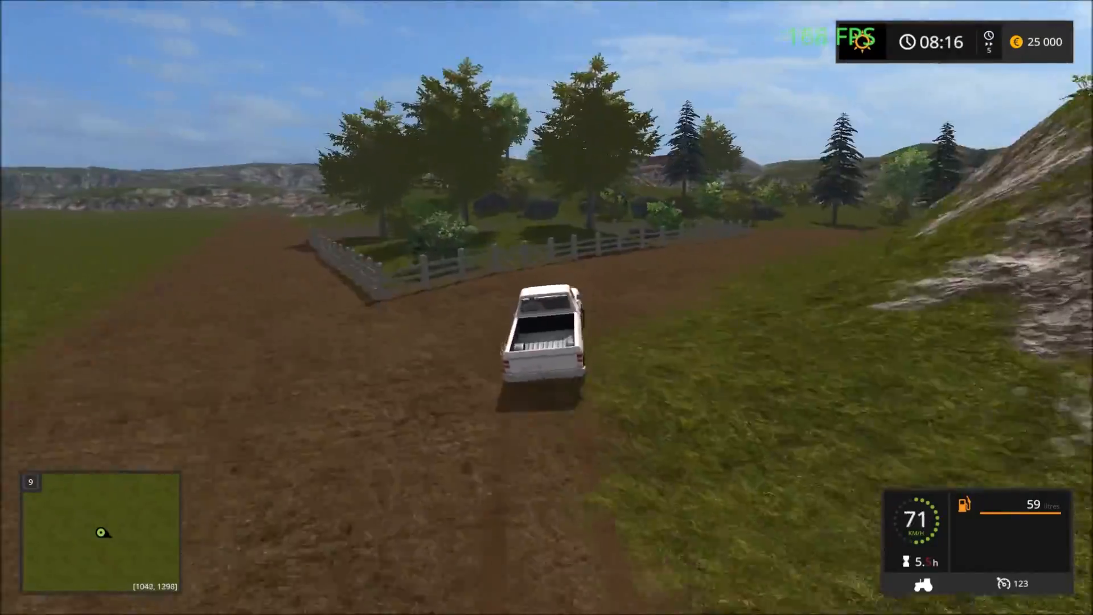
Follow the dirt track past the rocky hillside, cross the wooden bridge and turn towards the large white building.
key("d")
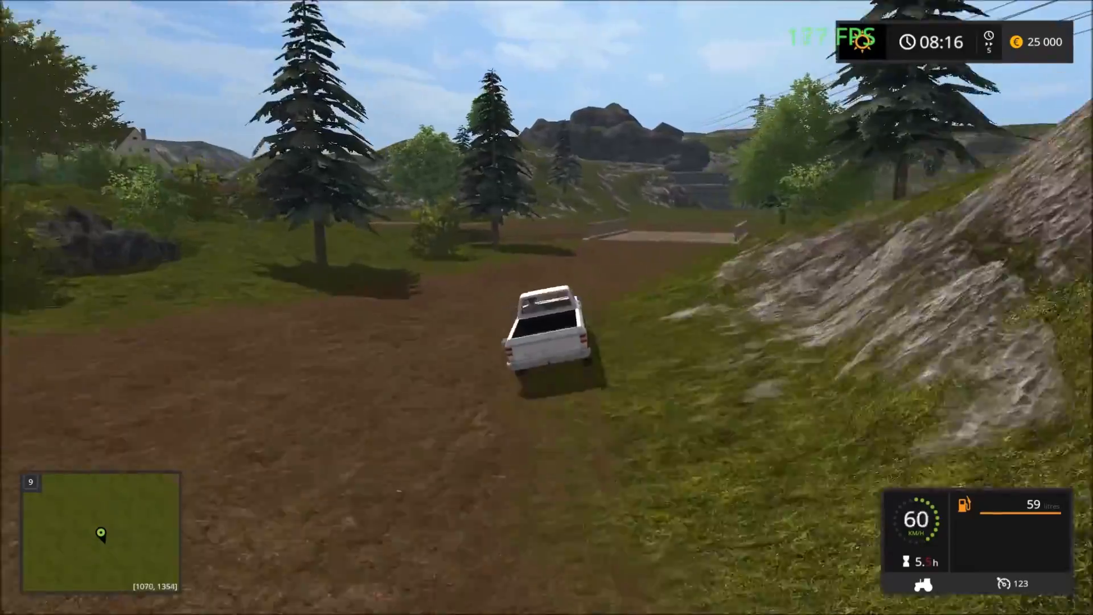
key("w")
key("d")
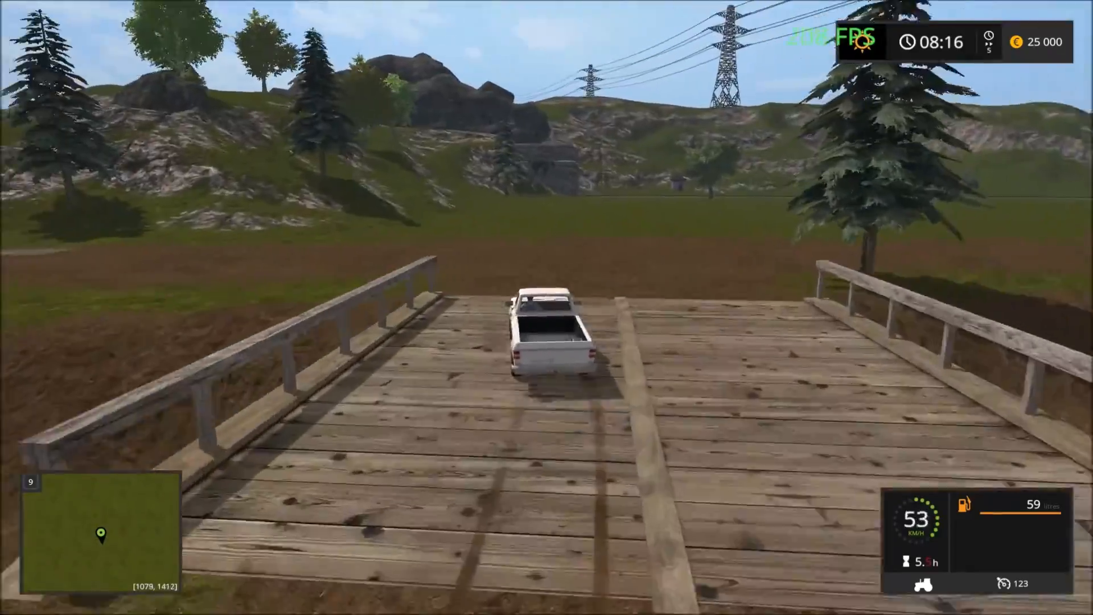
key("a")
key("w")
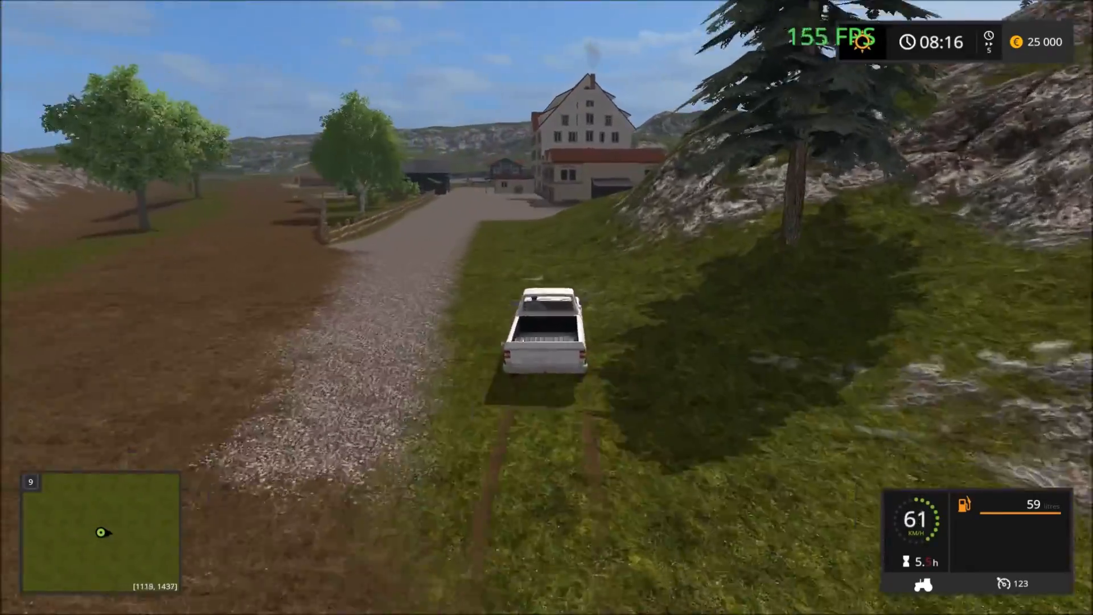
Bring the pickup onto the gravel yard beside the large white building and brake there to end the test drive.
key("a")
key("s")
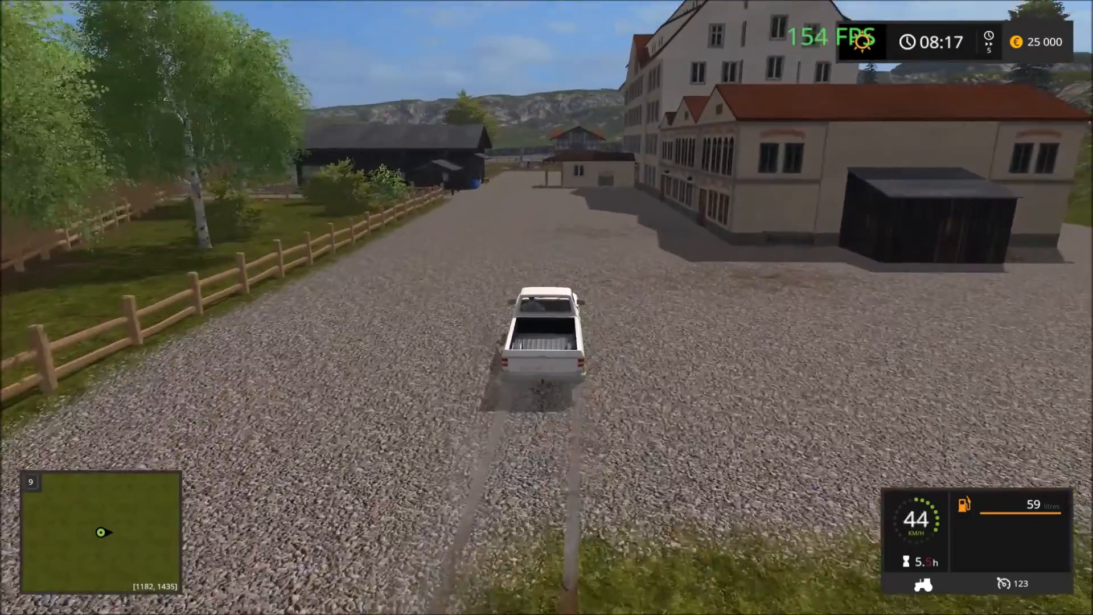
key("s")
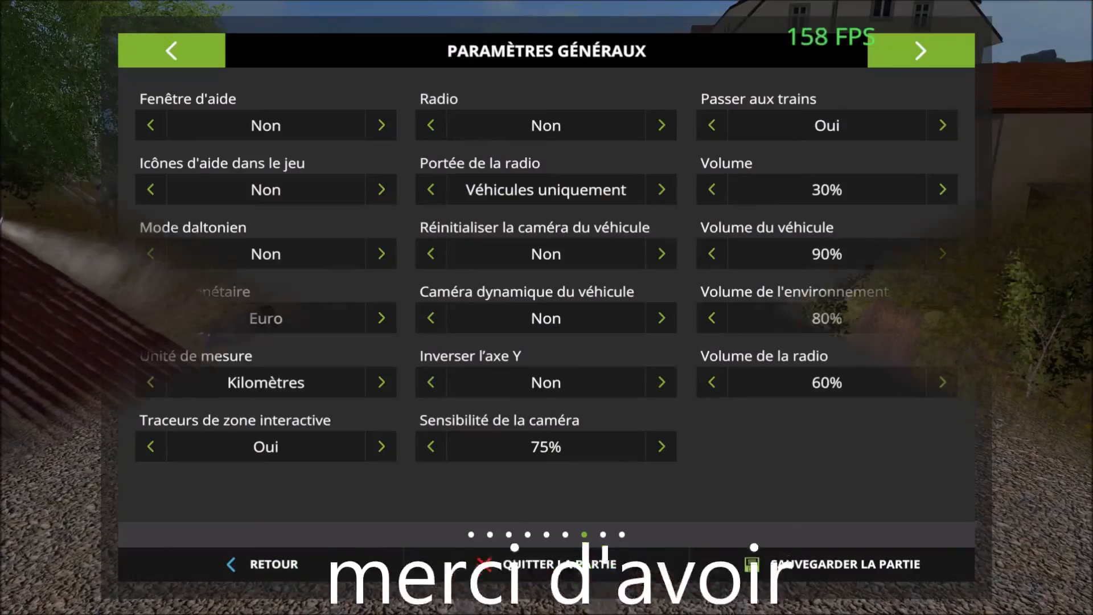